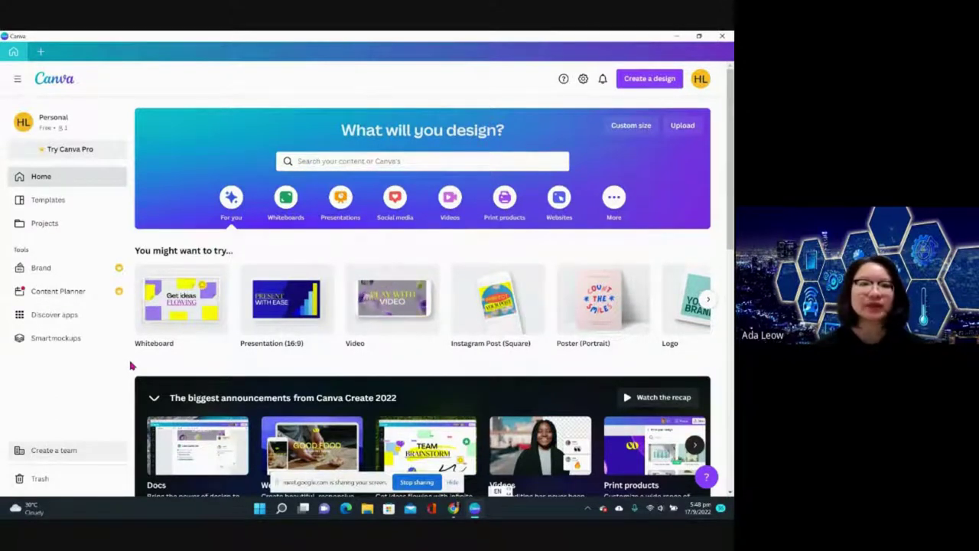
- Browse the Canva Docs announcement page, then return to the Canva desktop app
scroll(132, 366, down, 3)
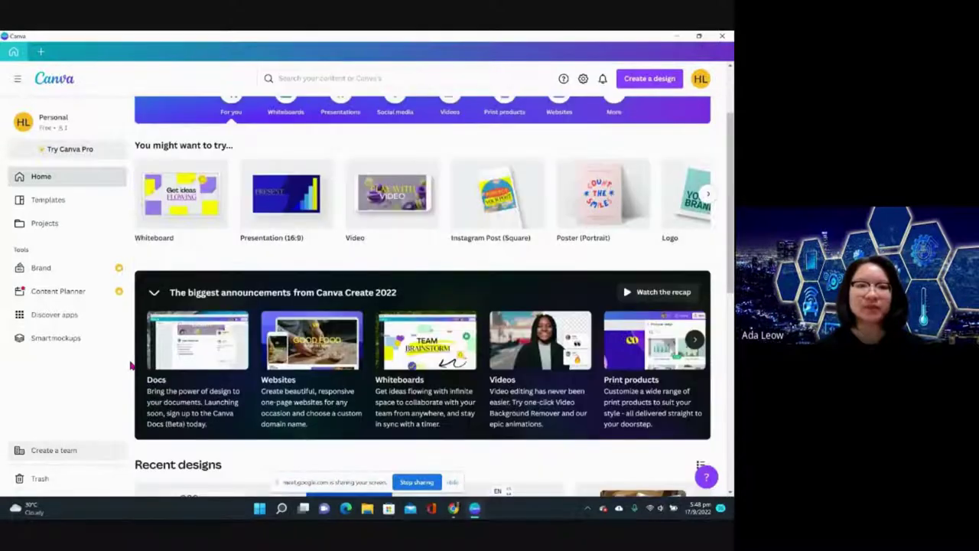
scroll(131, 366, up, 1)
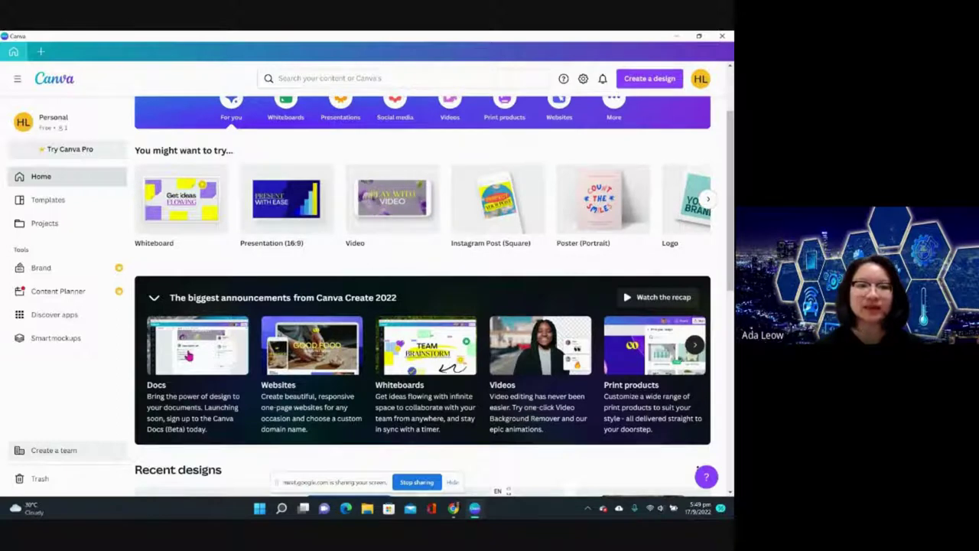
click(188, 355)
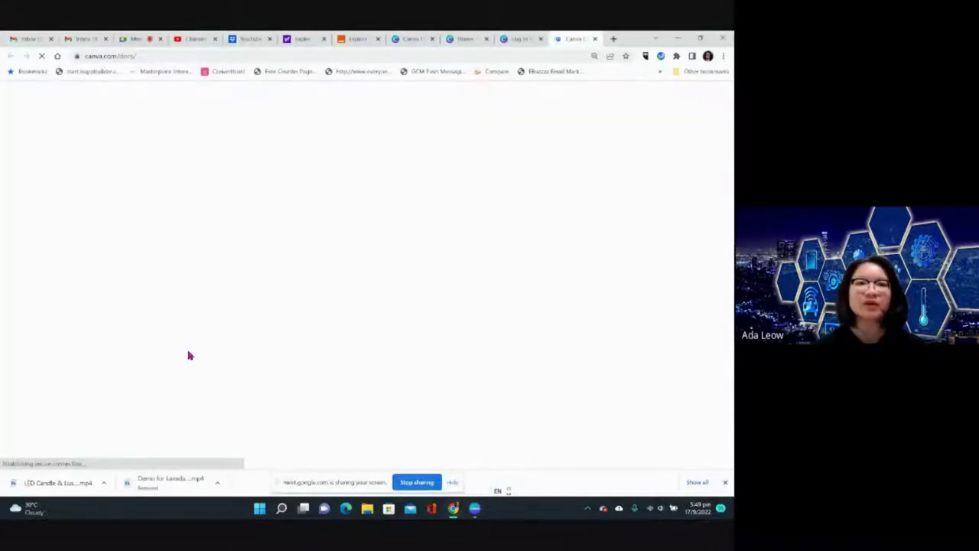
scroll(190, 355, down, 1)
scroll(189, 355, down, 1)
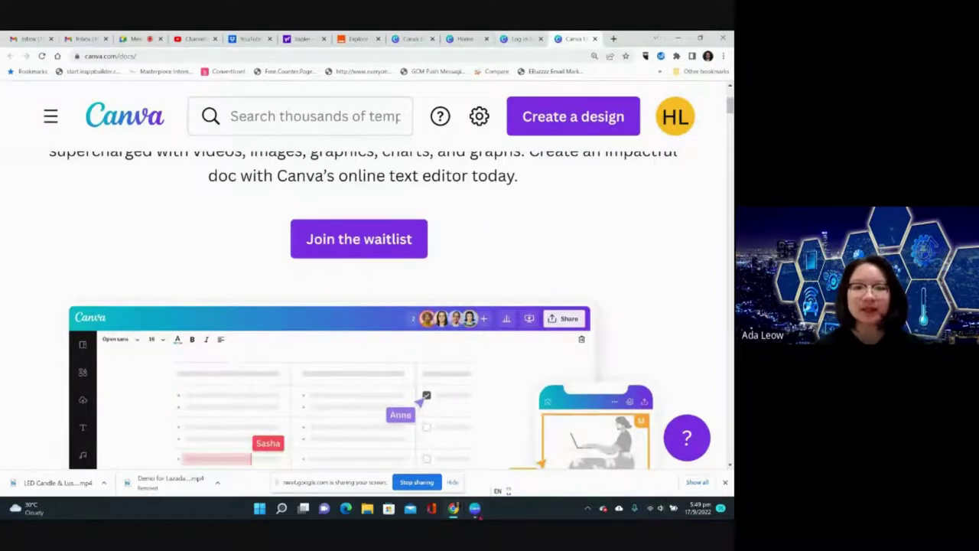
click(474, 508)
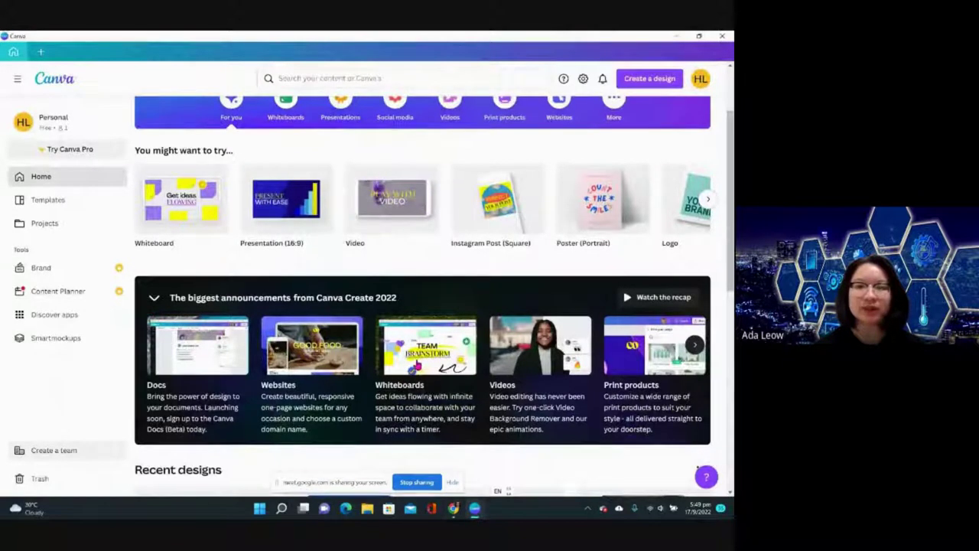
- Create a new whiteboard from the Whiteboards card, explore its canvas and templates, then go Home
click(417, 363)
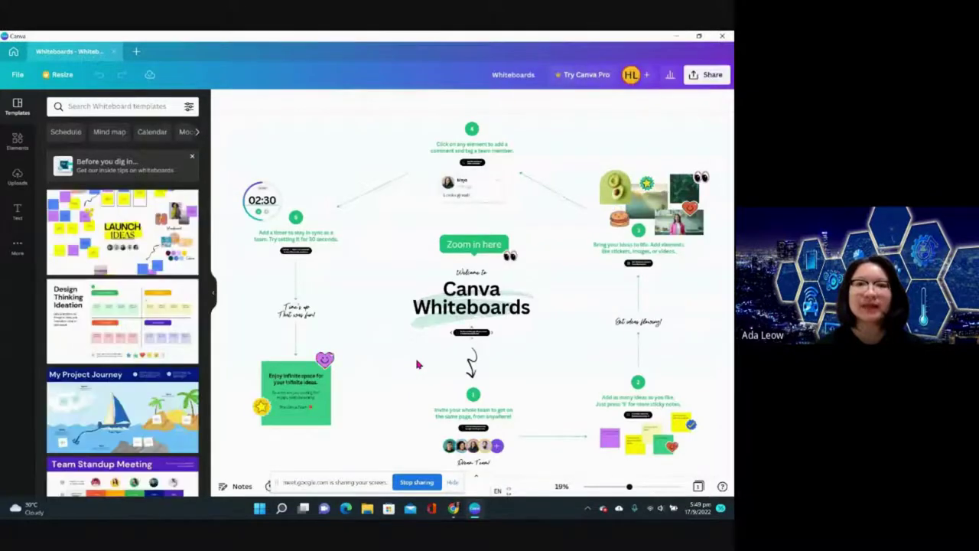
scroll(550, 319, right, 5)
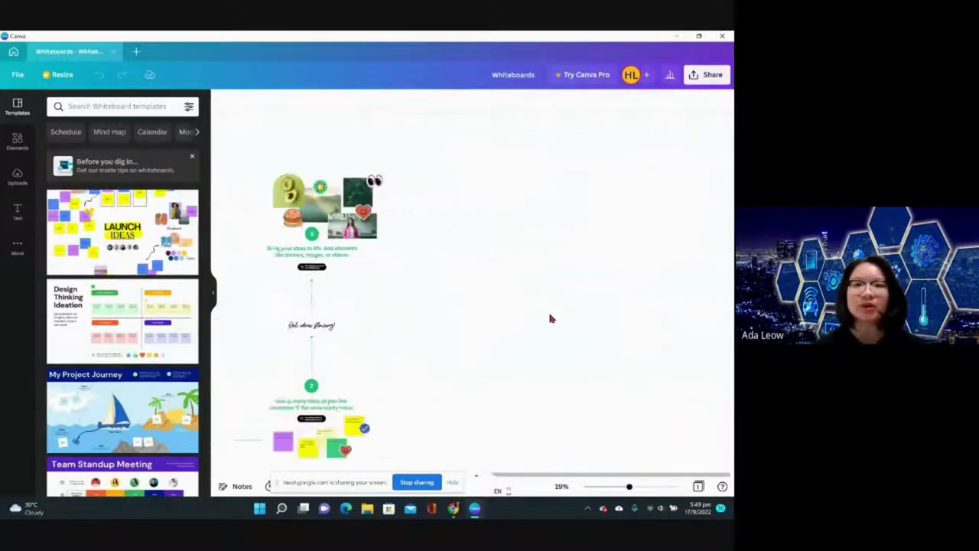
scroll(551, 319, up, 3)
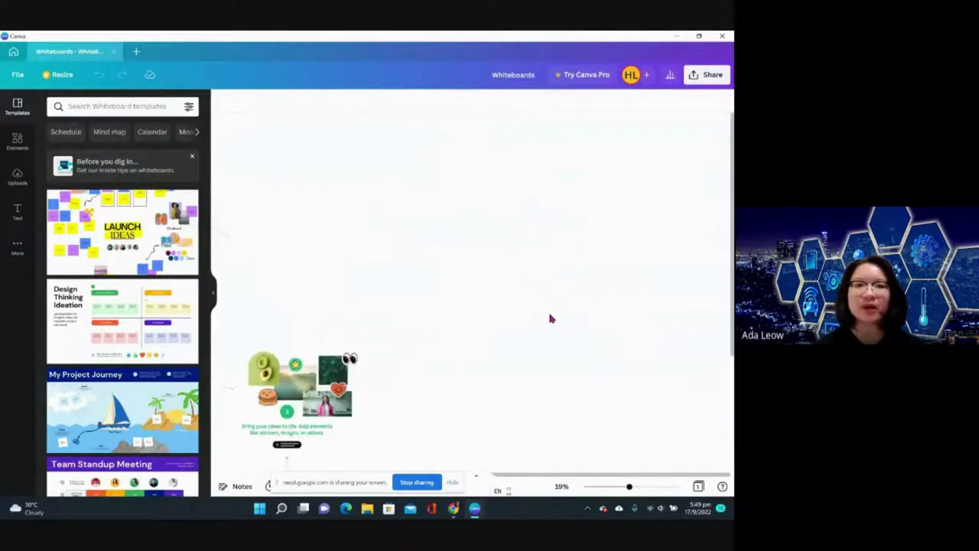
scroll(550, 319, down, 6)
scroll(551, 319, left, 5)
scroll(551, 319, up, 5)
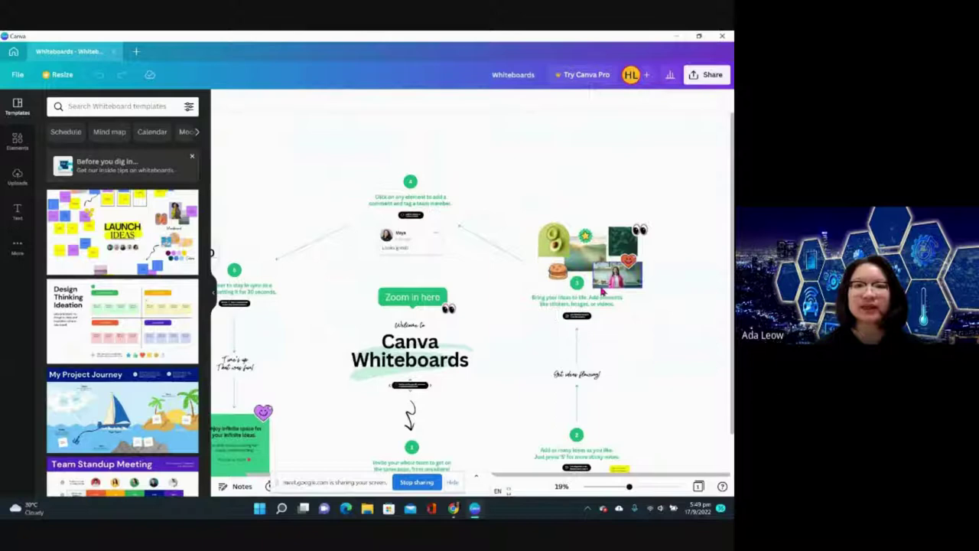
scroll(663, 237, right, 4)
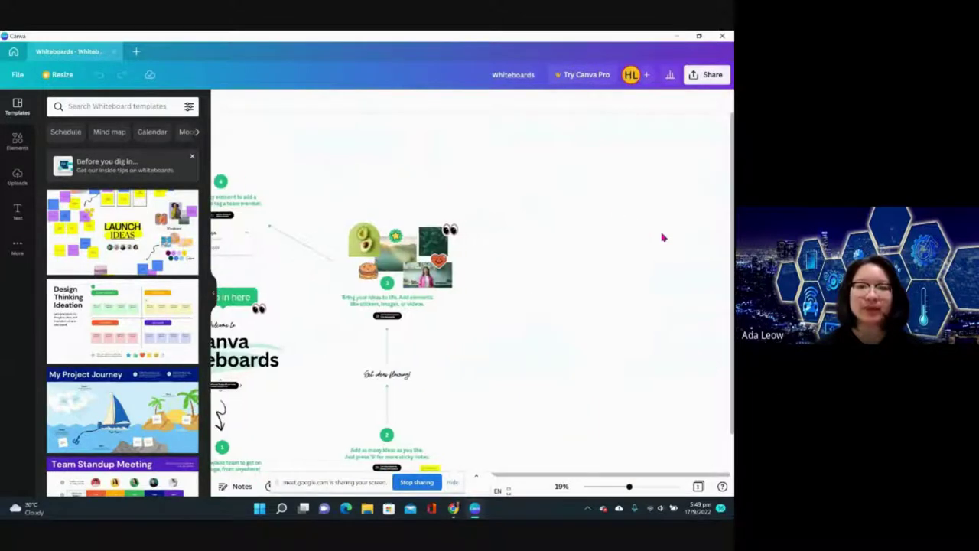
scroll(663, 237, left, 4)
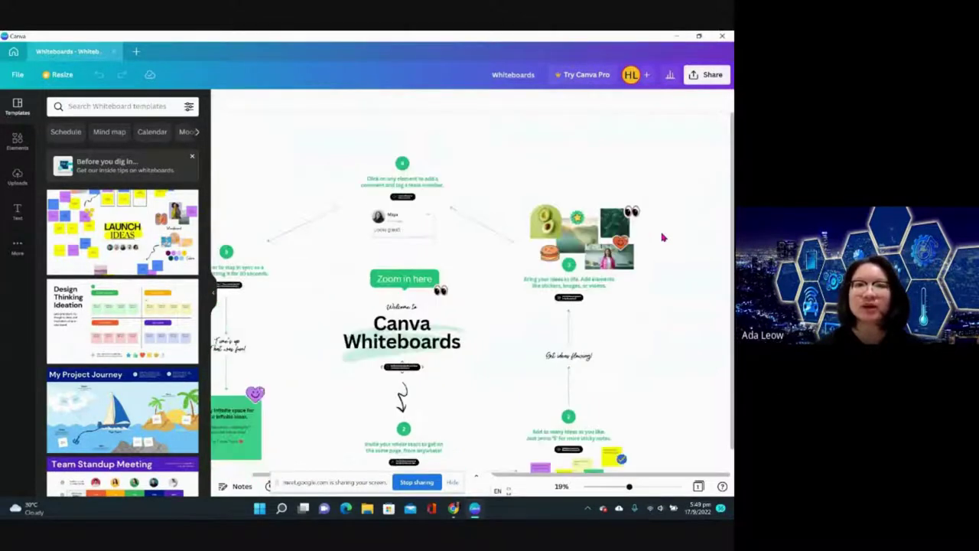
scroll(663, 237, down, 3)
scroll(663, 238, left, 1)
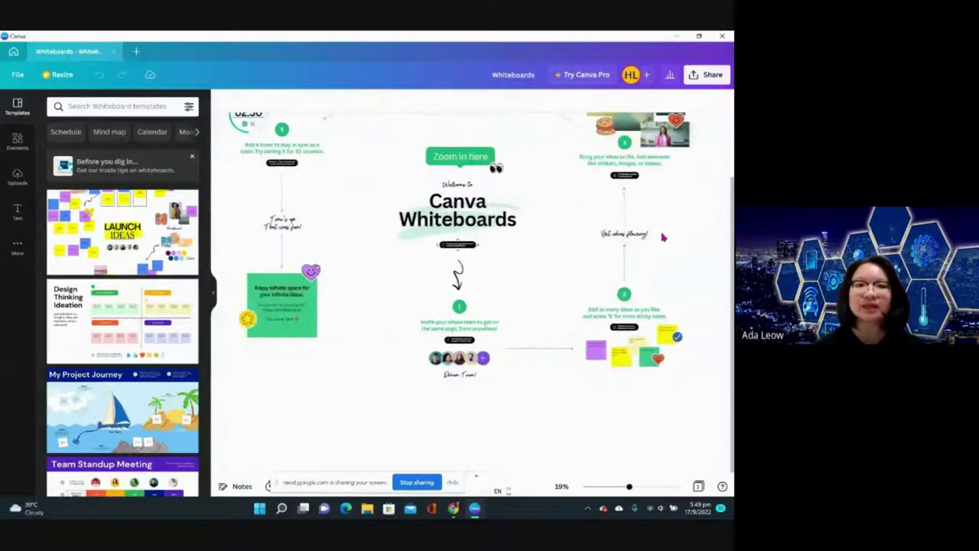
scroll(663, 237, up, 1)
scroll(663, 237, up, 2)
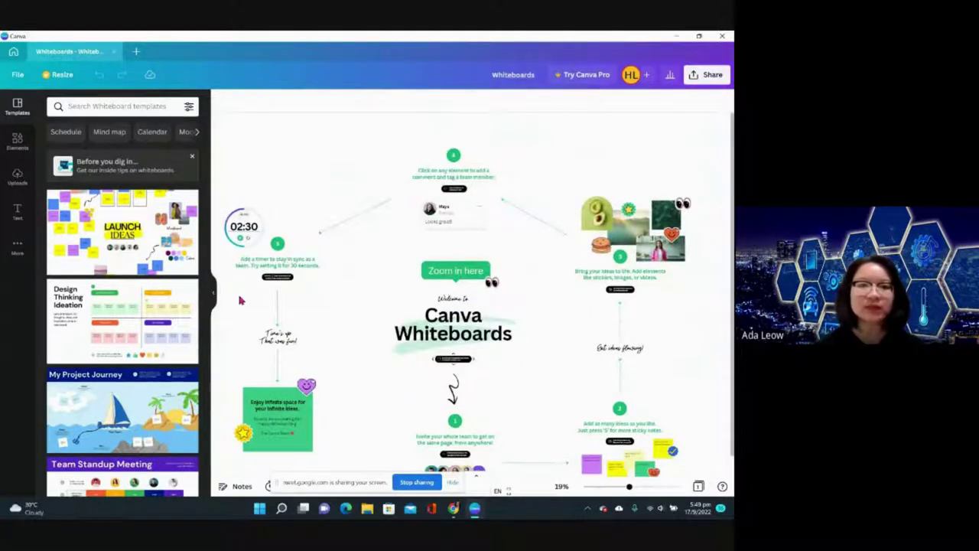
scroll(110, 378, down, 5)
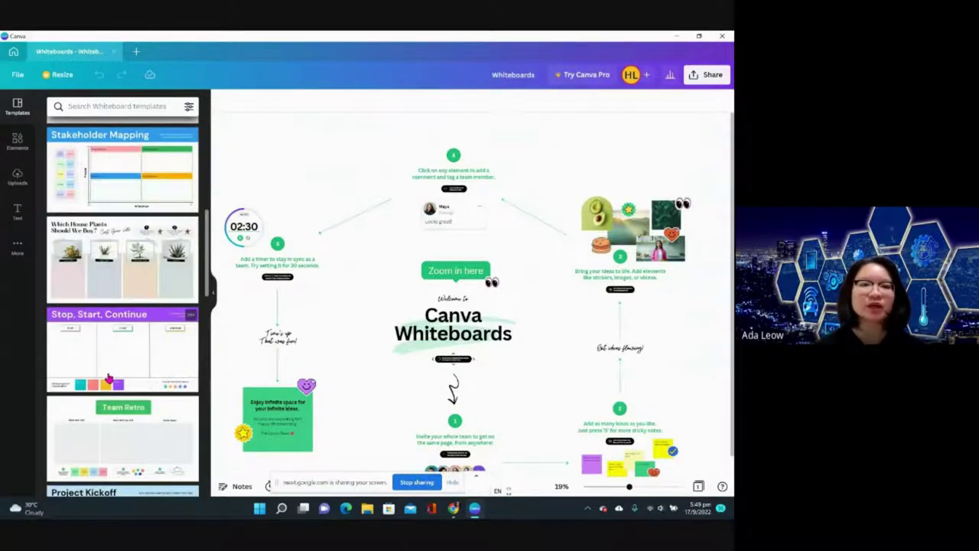
scroll(109, 378, down, 2)
scroll(110, 378, down, 2)
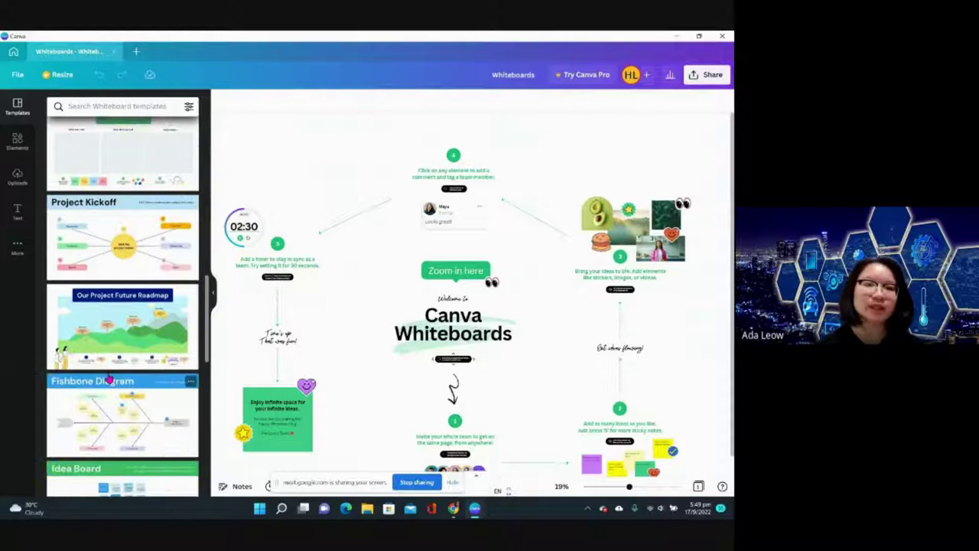
scroll(110, 378, down, 3)
scroll(110, 378, down, 5)
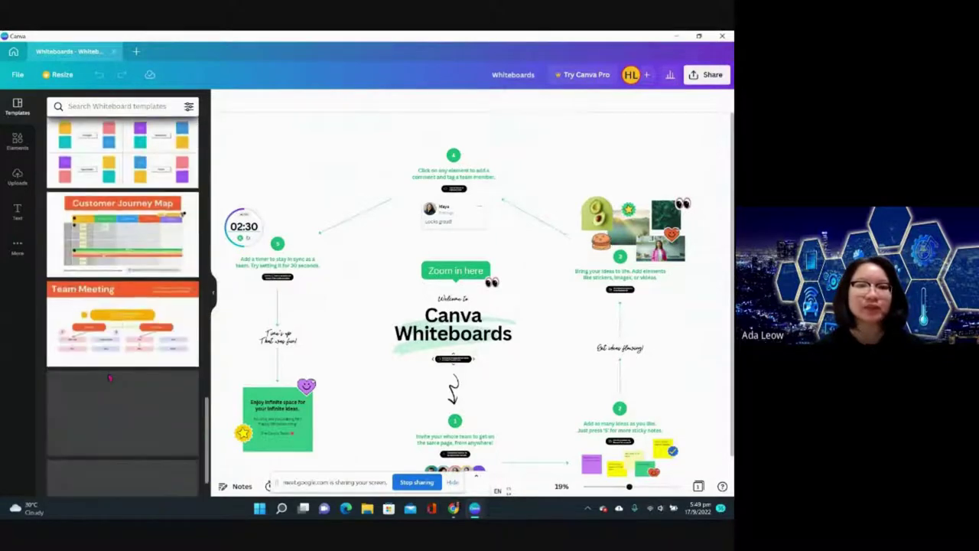
scroll(109, 378, up, 12)
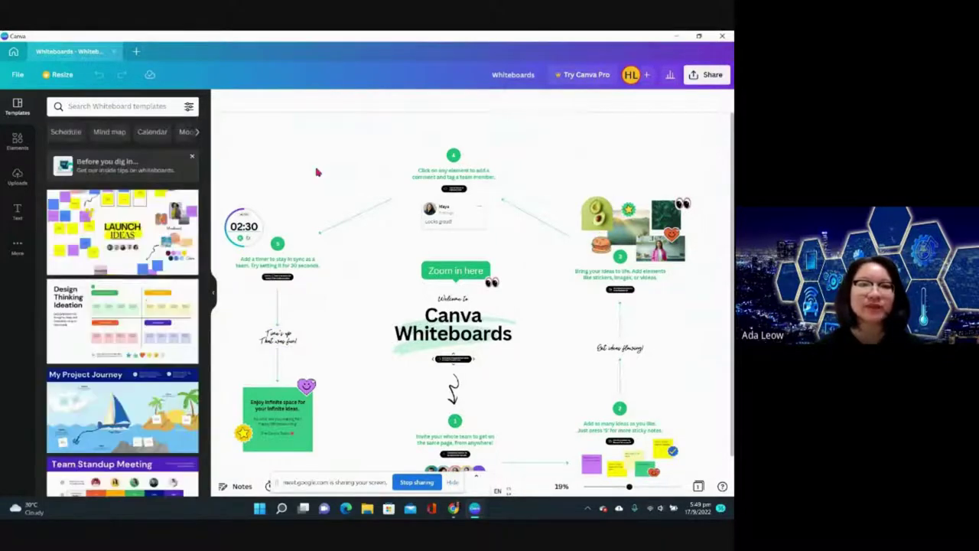
click(13, 51)
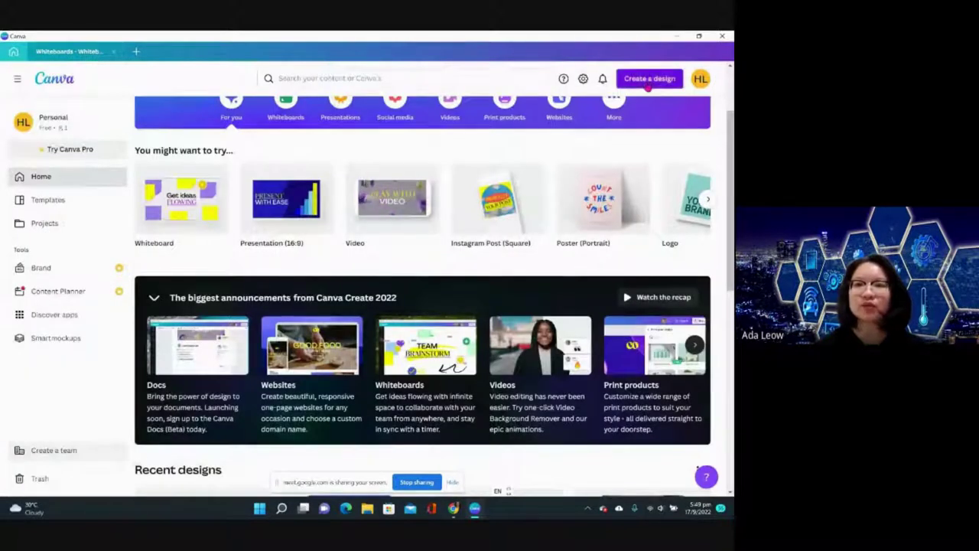
- Start a new video design from the Videos card on the home page
click(649, 78)
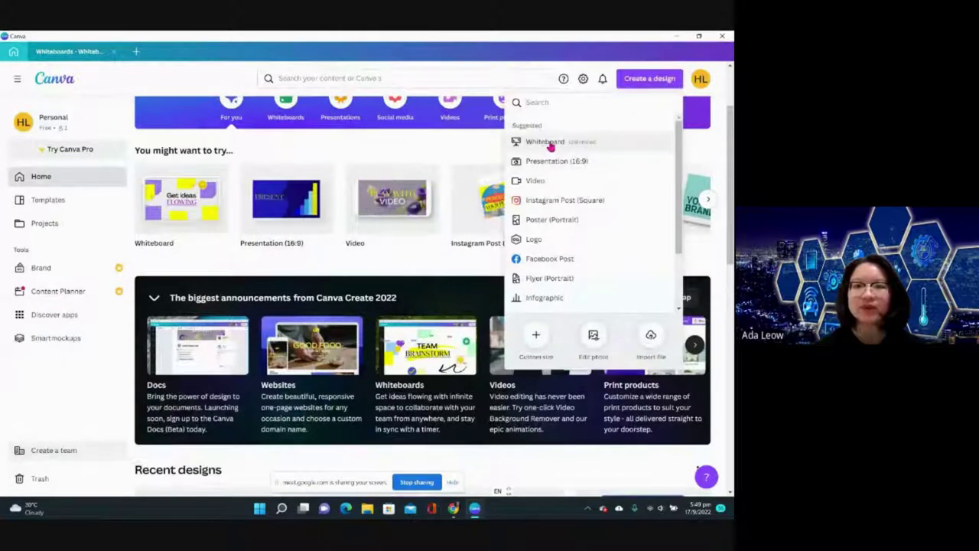
click(382, 270)
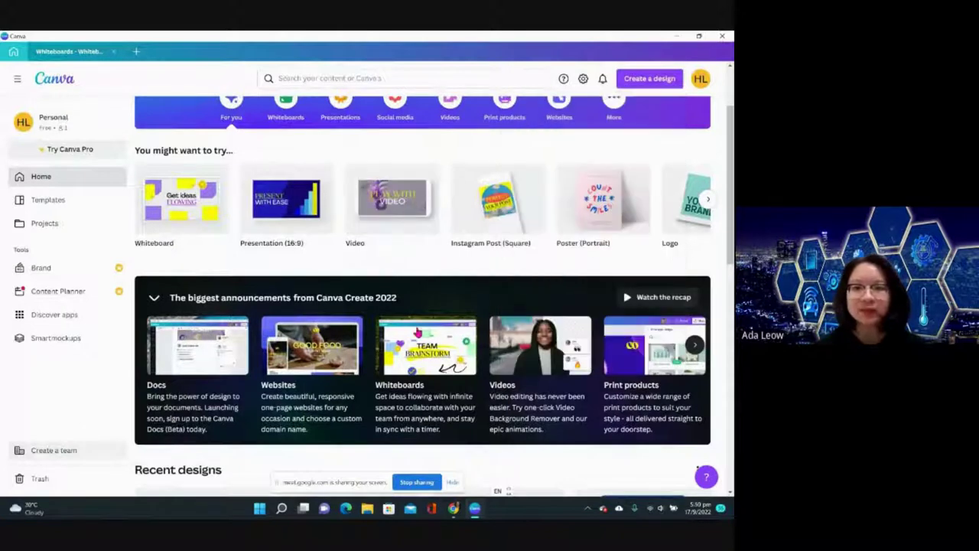
click(441, 352)
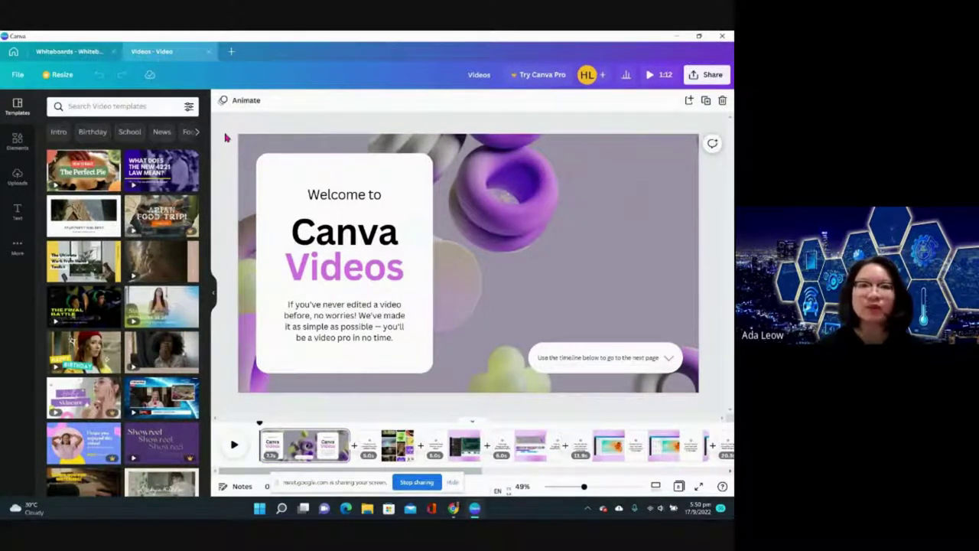
- Check the whiteboard and video tabs, then return Home and browse Recent designs
click(84, 51)
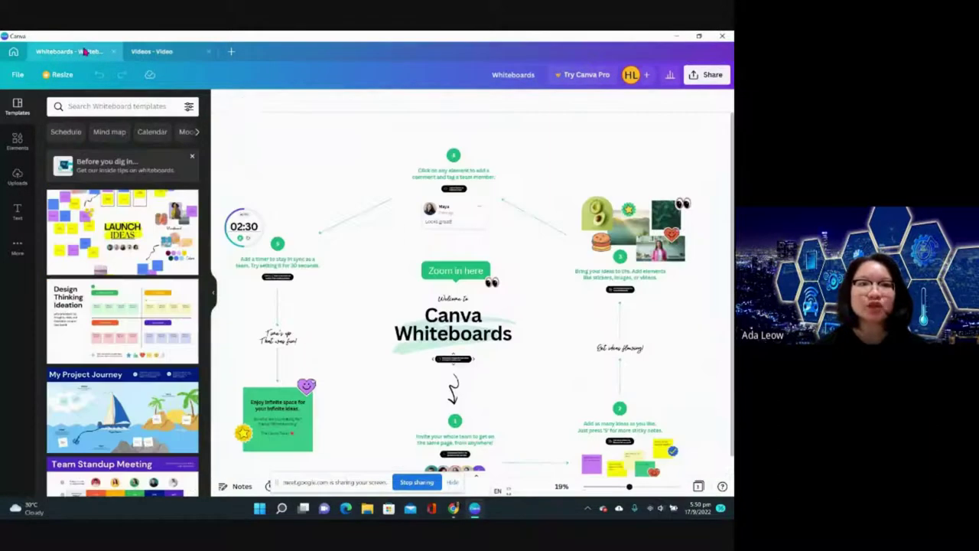
key(ctrl+Tab)
click(11, 52)
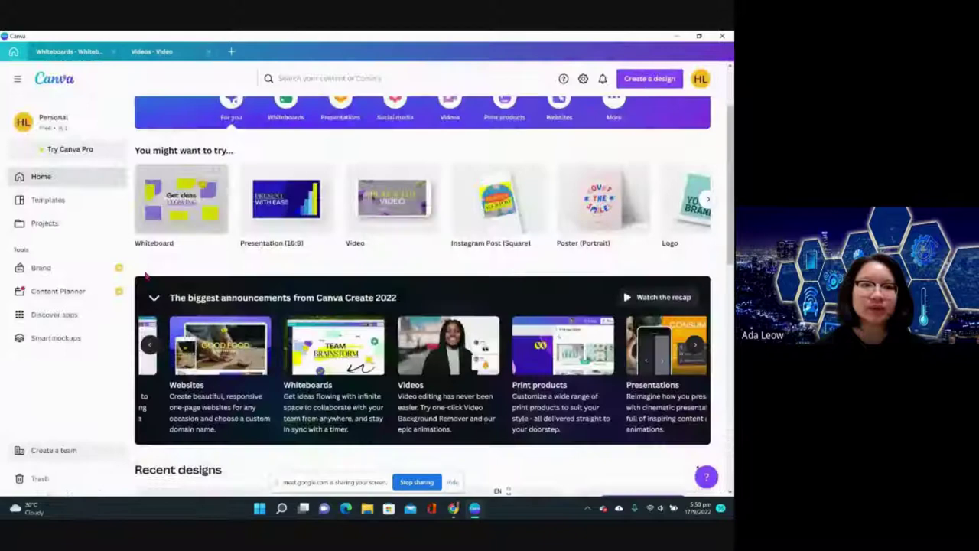
scroll(146, 276, down, 5)
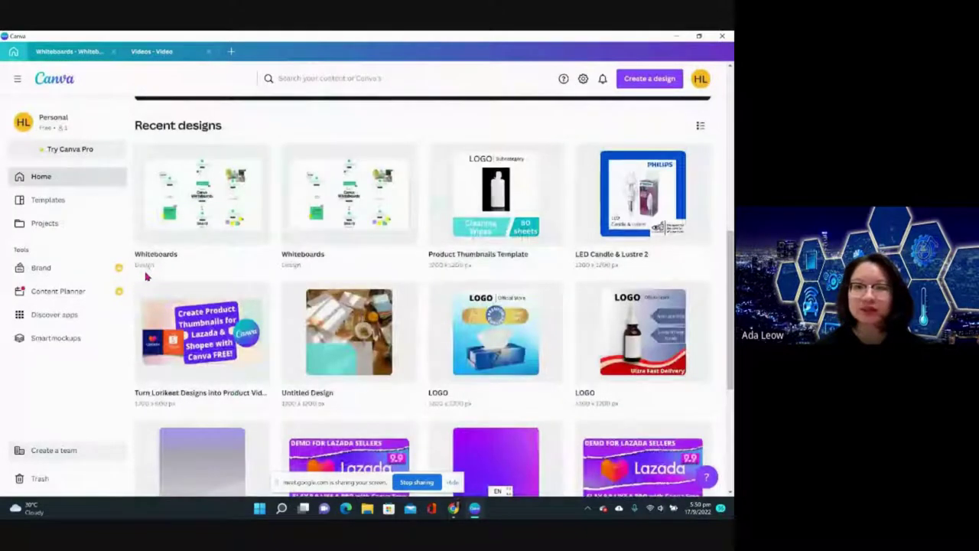
scroll(146, 276, down, 2)
scroll(144, 271, down, 3)
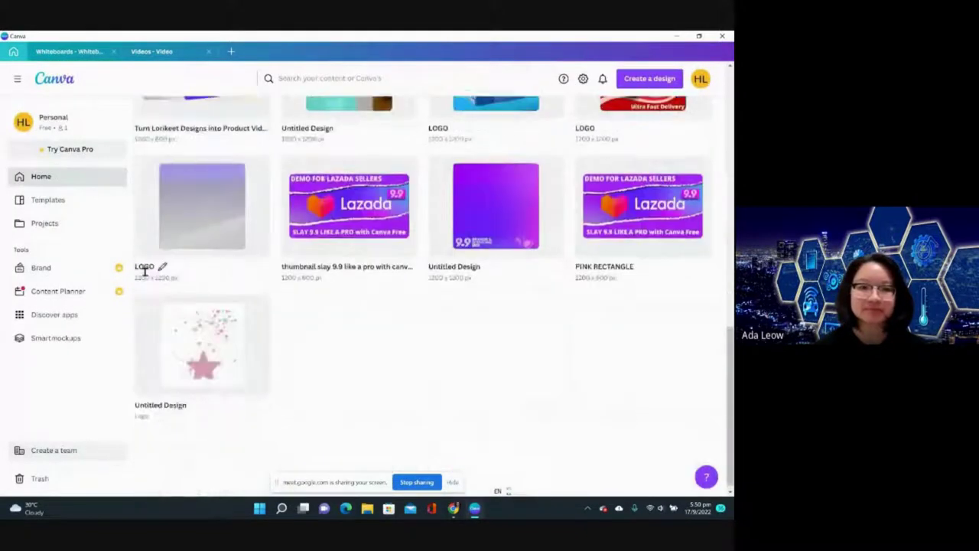
scroll(142, 267, up, 10)
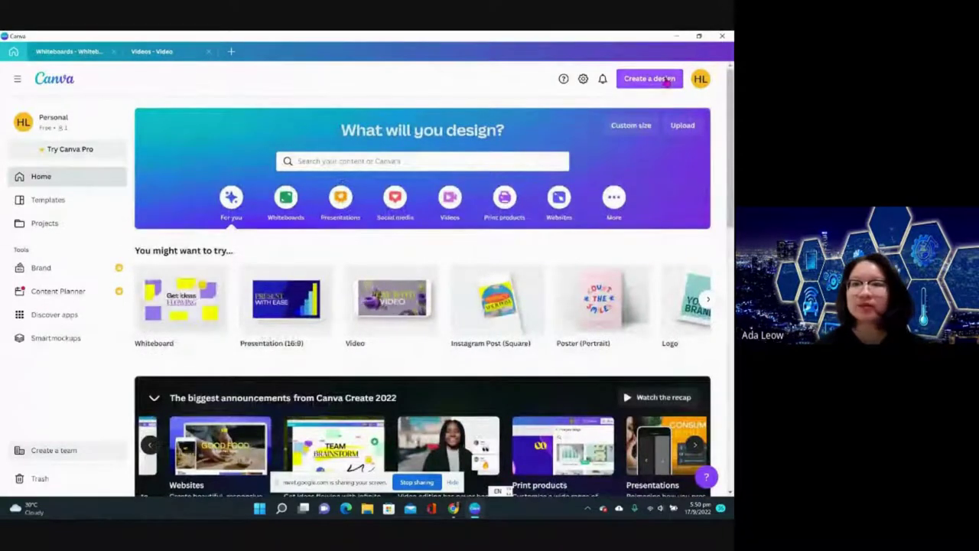
- Create a custom-size design of 1920 × 1080 px
click(649, 79)
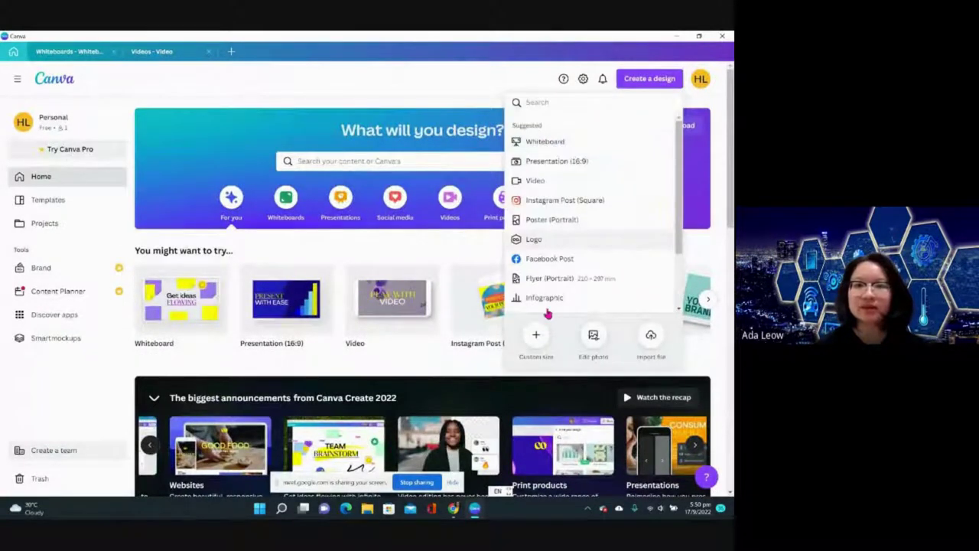
click(531, 345)
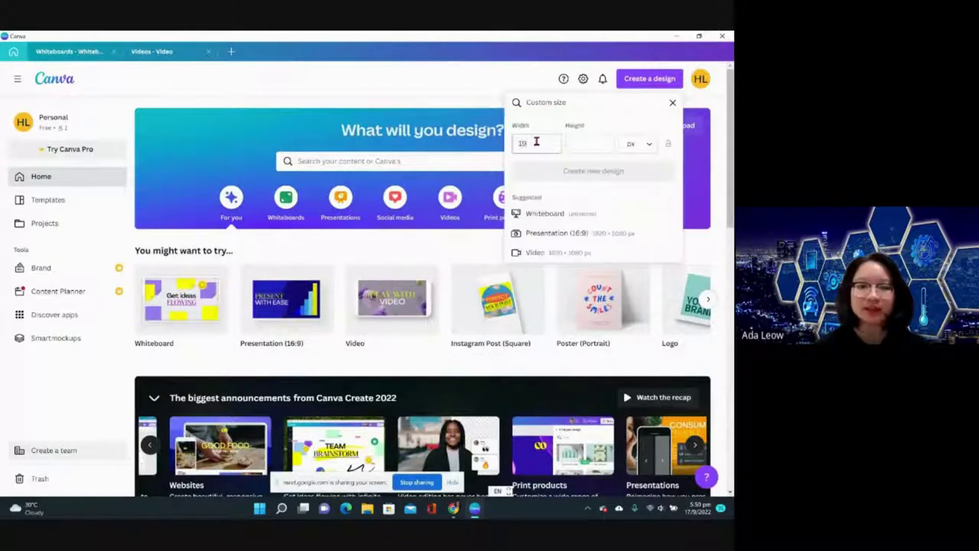
key(Tab)
click(536, 142)
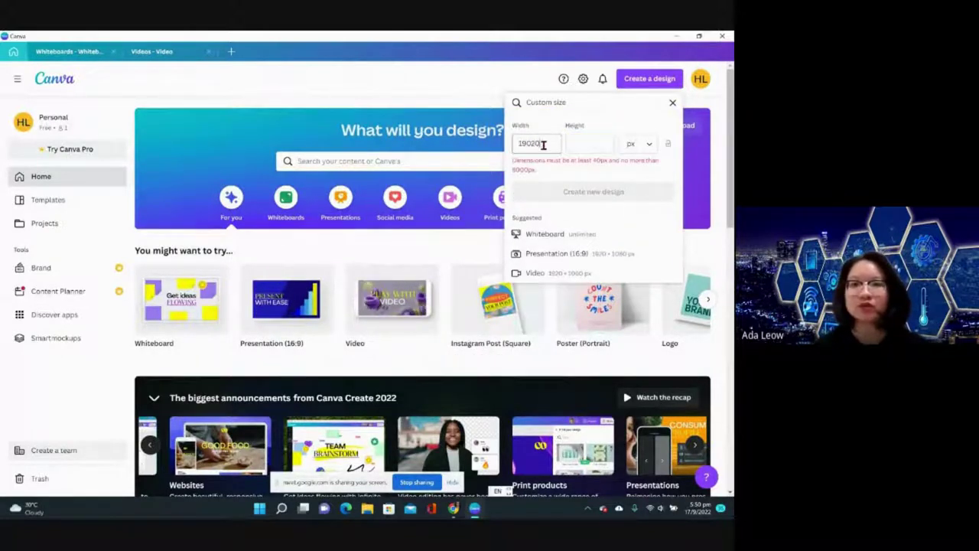
key(Tab)
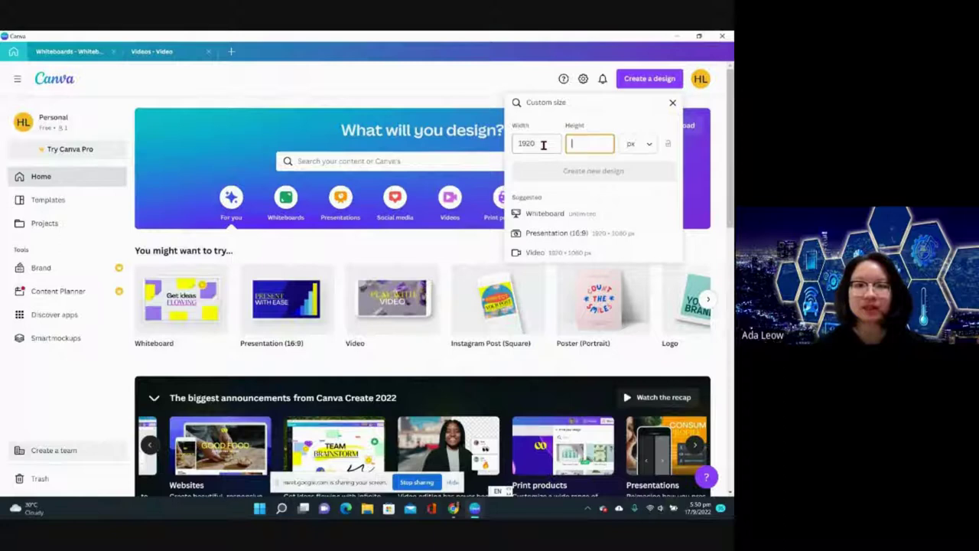
text(1080)
key(Return)
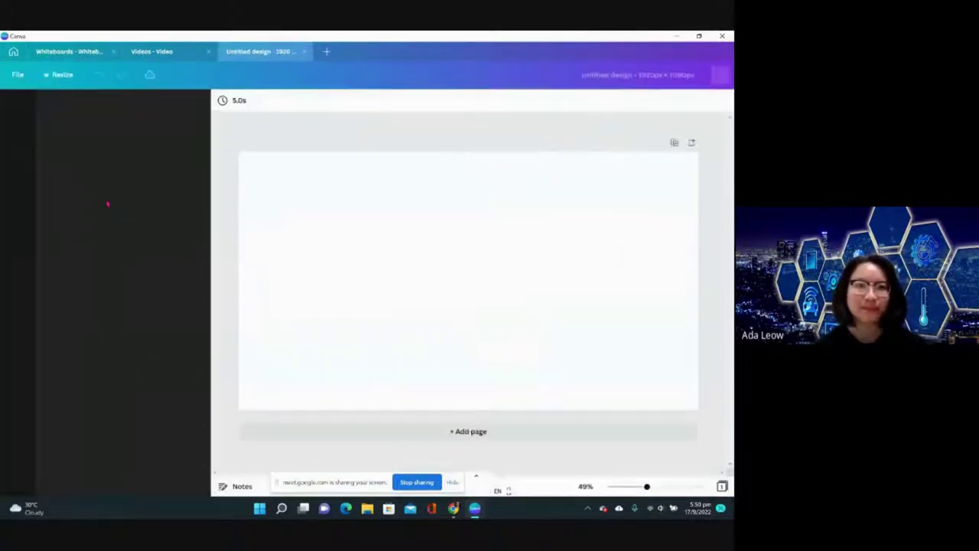
- Upload the Lazada sellers demo video into the design's Uploads > Videos
click(17, 176)
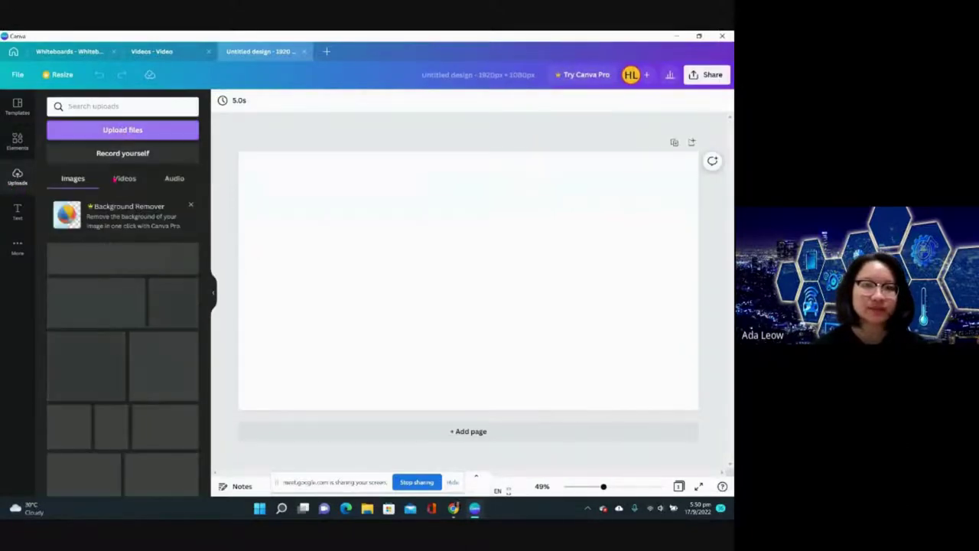
click(121, 181)
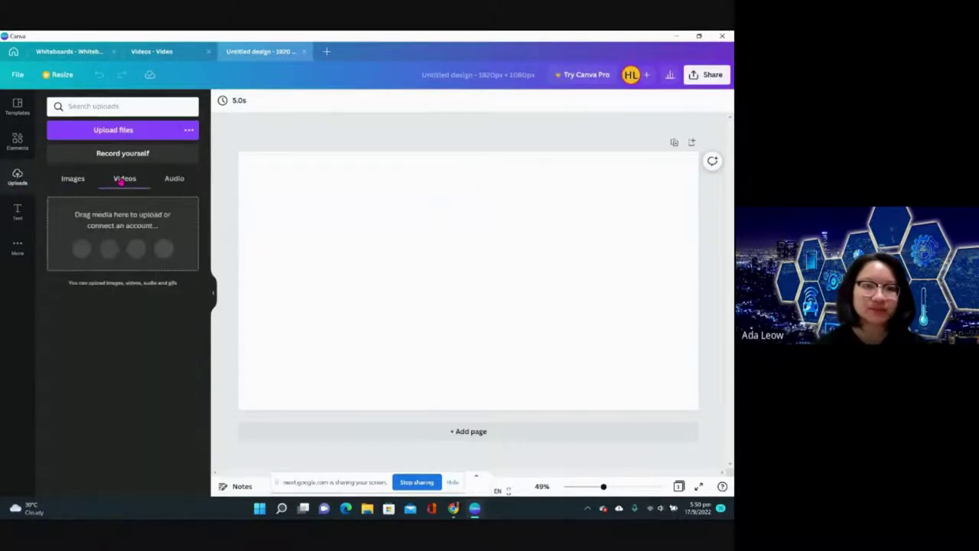
click(113, 131)
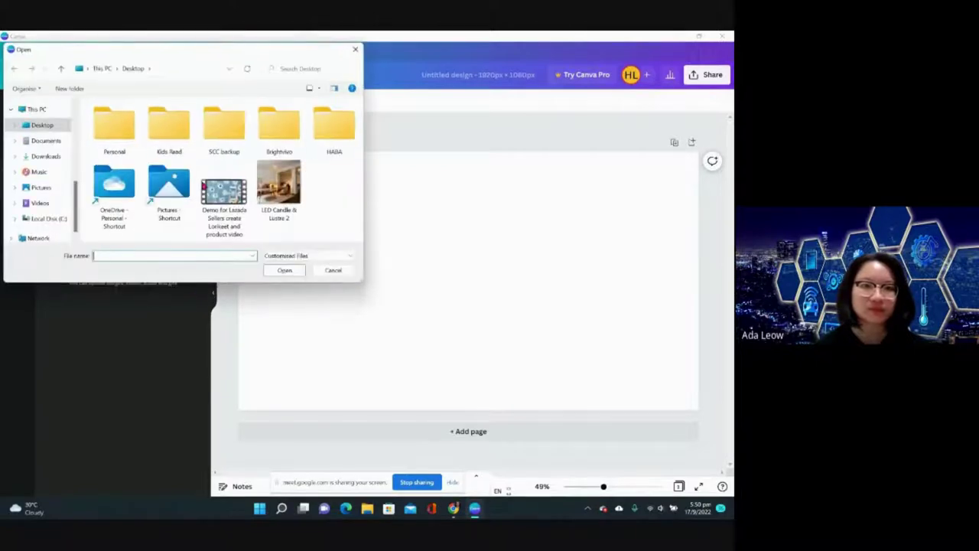
double_click(224, 195)
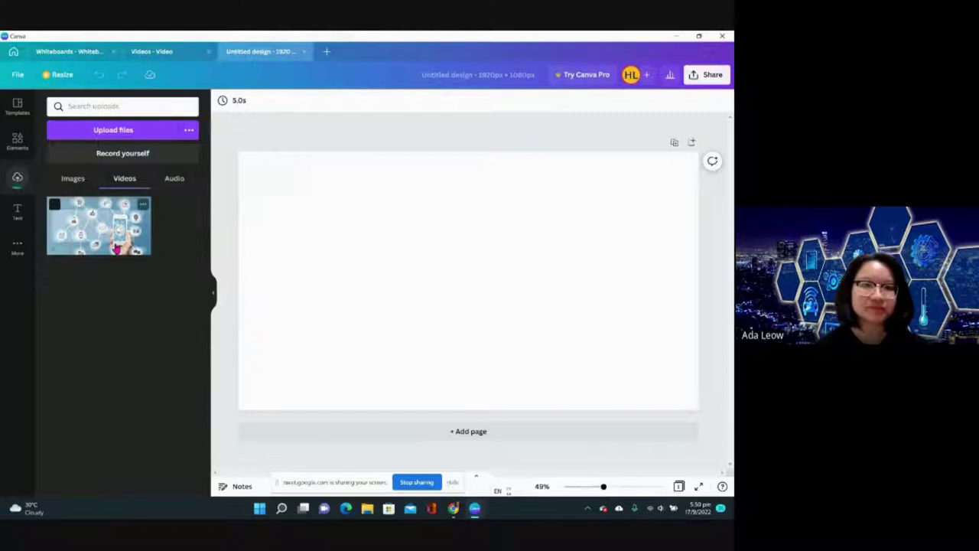
- Place the uploaded video on the blank page and make a first trim
drag(100, 226, 251, 202)
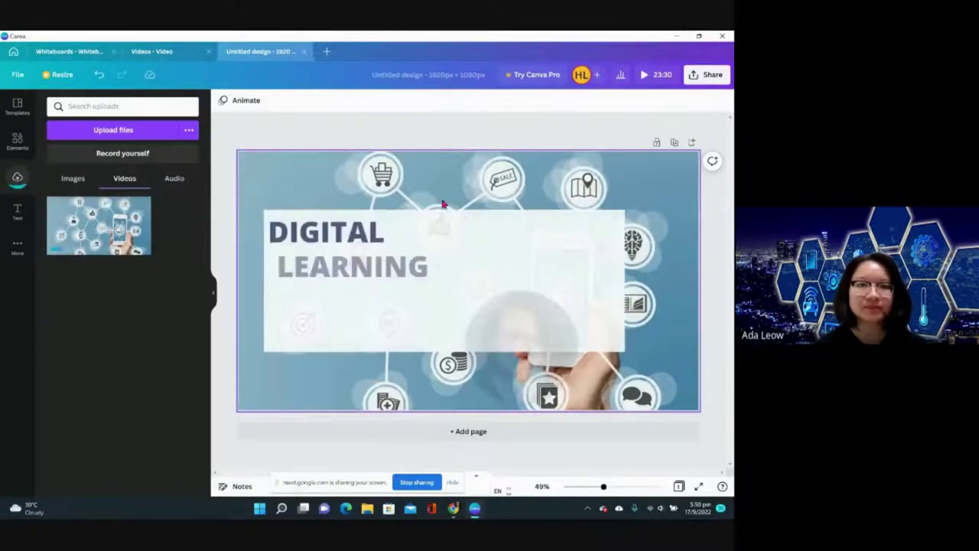
click(468, 280)
click(467, 280)
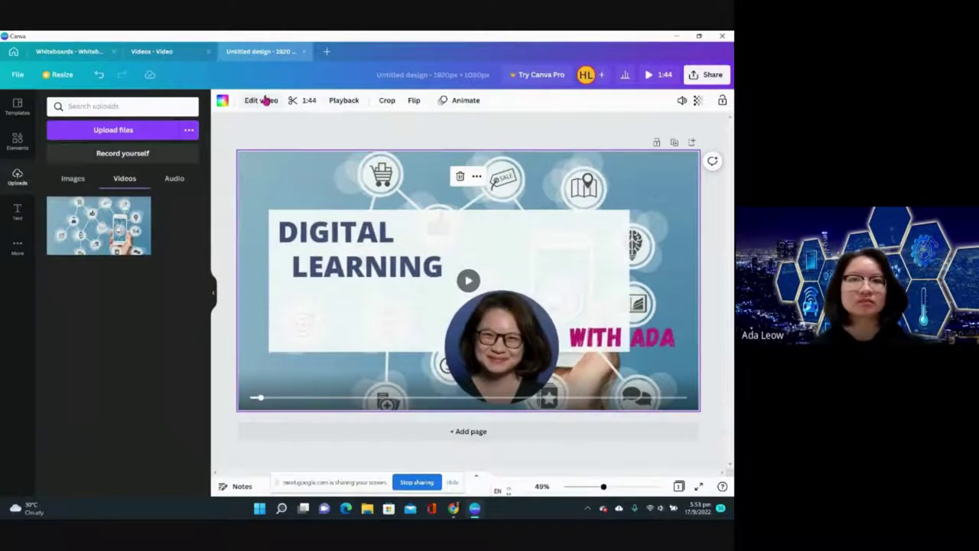
click(264, 101)
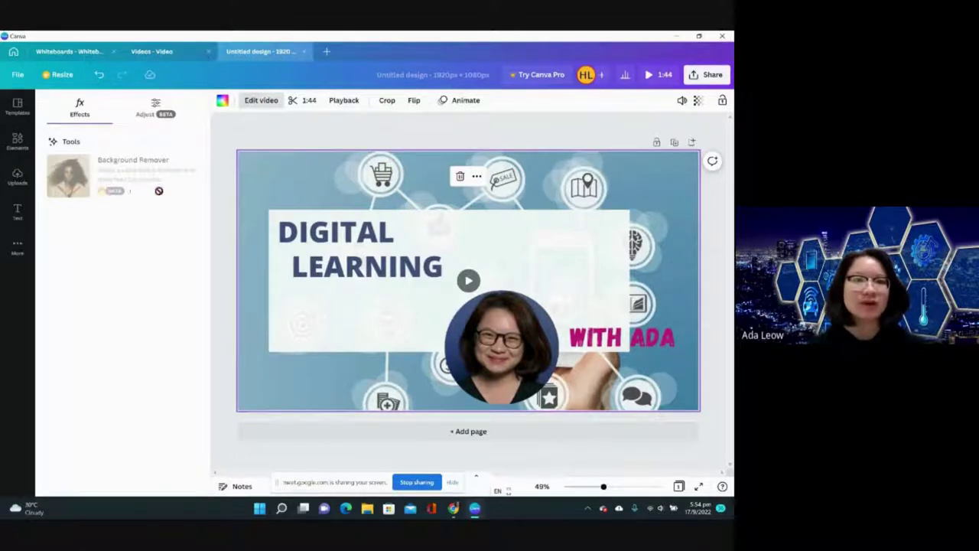
click(297, 104)
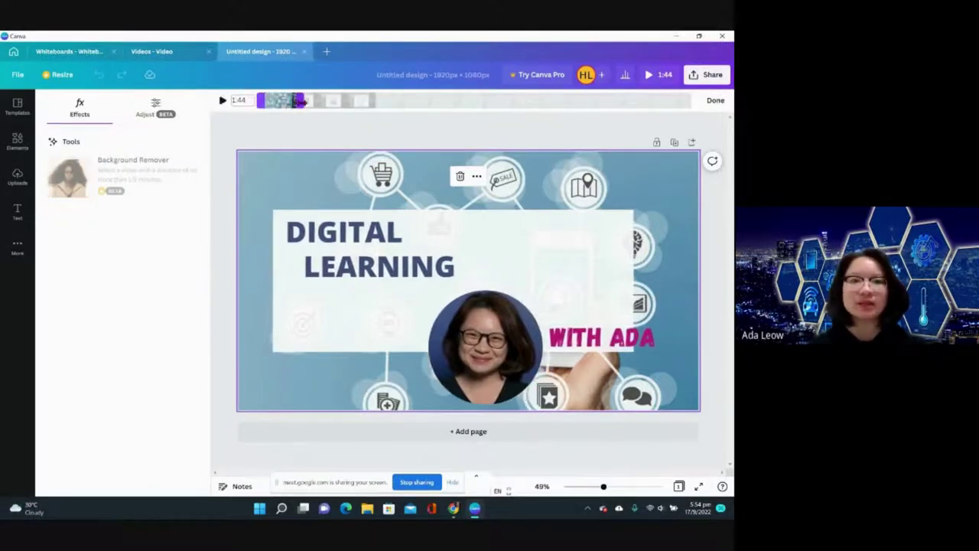
drag(293, 102, 295, 104)
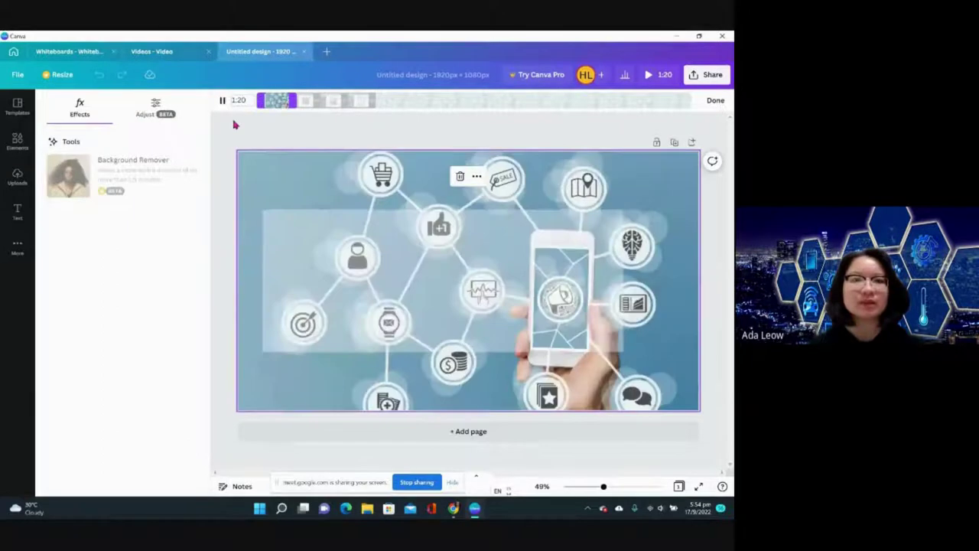
click(715, 100)
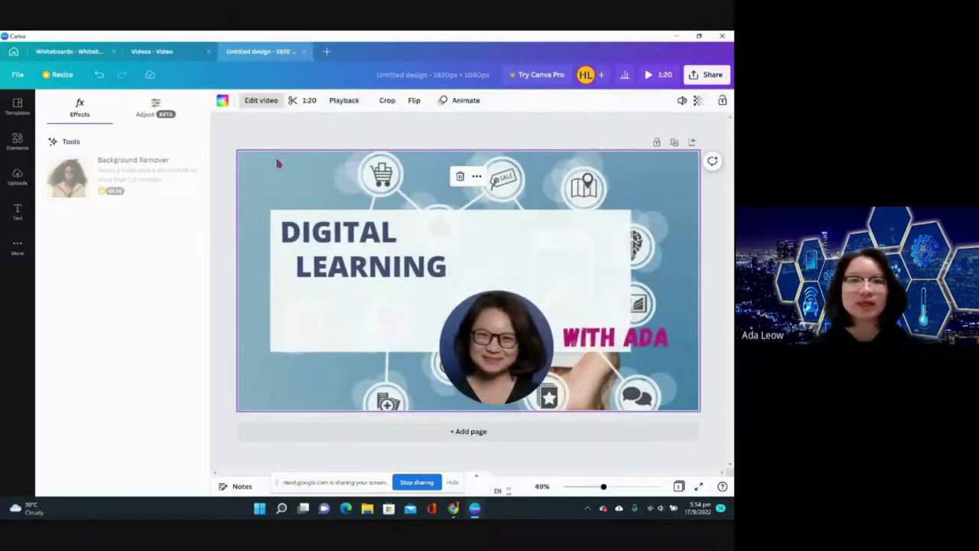
- Re-trim the video down to a 6.2-second clip
click(262, 100)
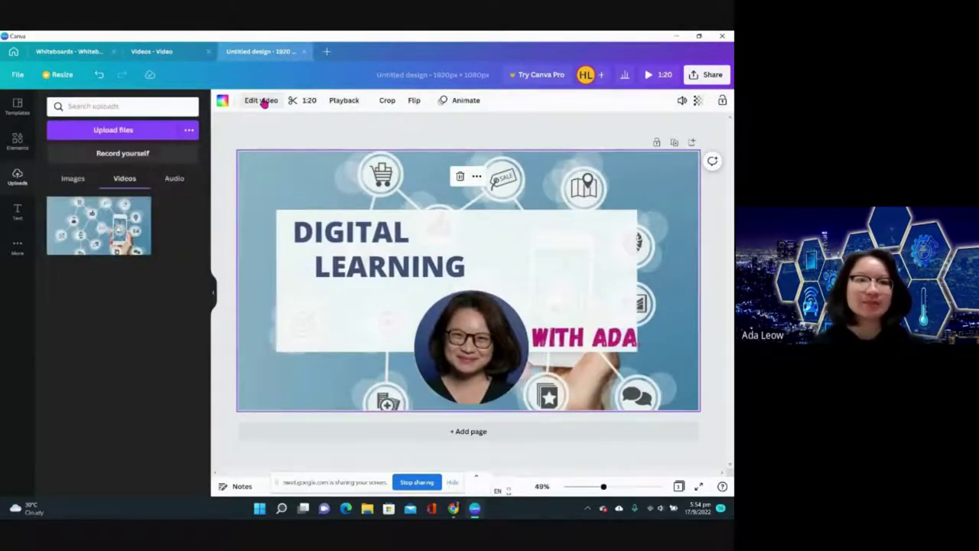
click(261, 100)
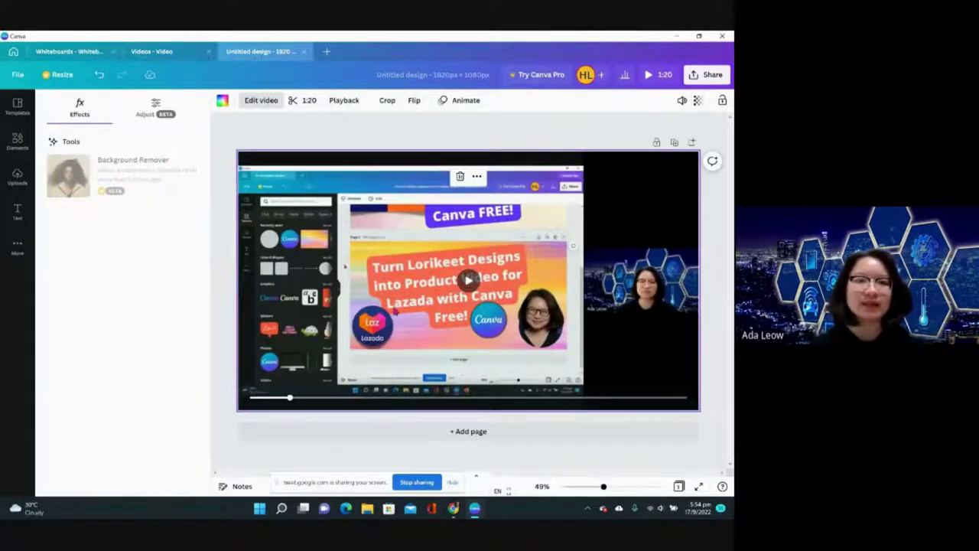
click(301, 100)
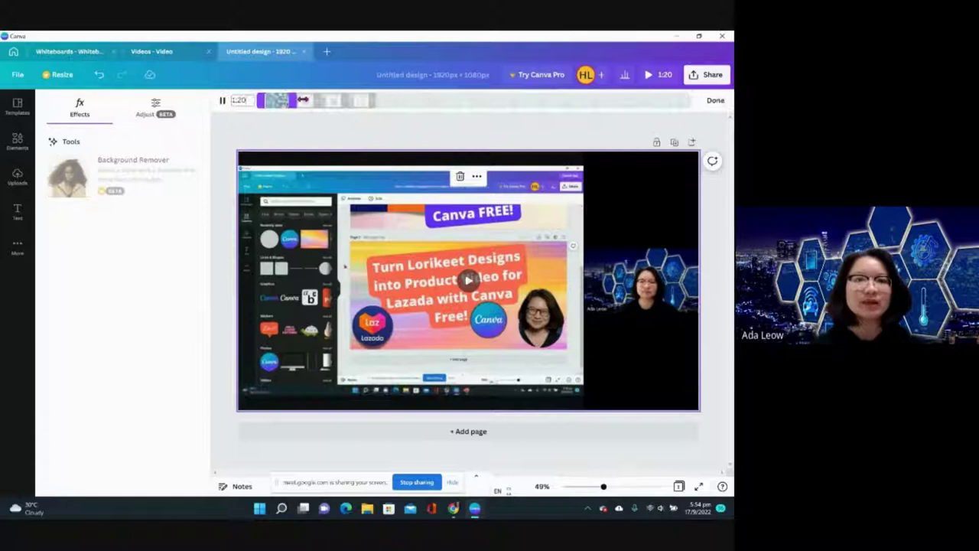
drag(293, 101, 269, 100)
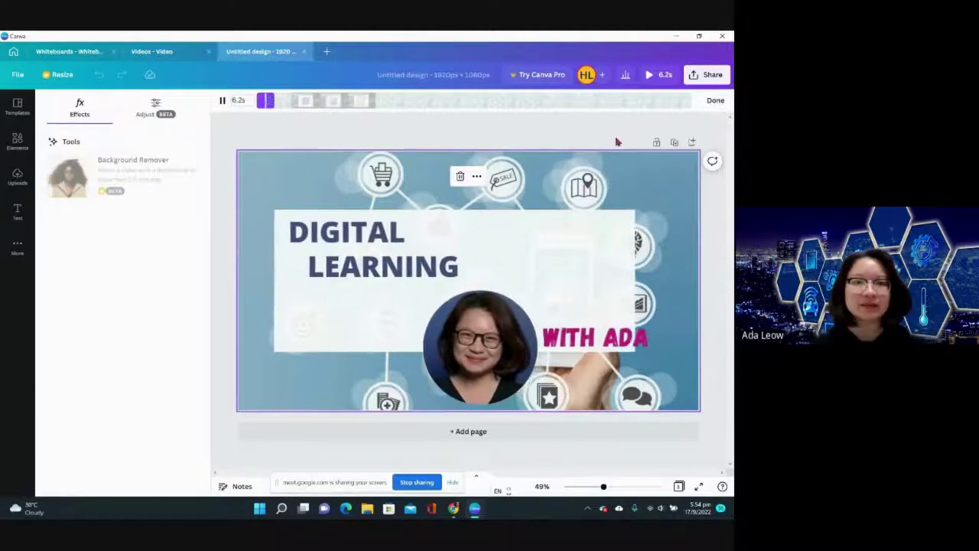
click(717, 104)
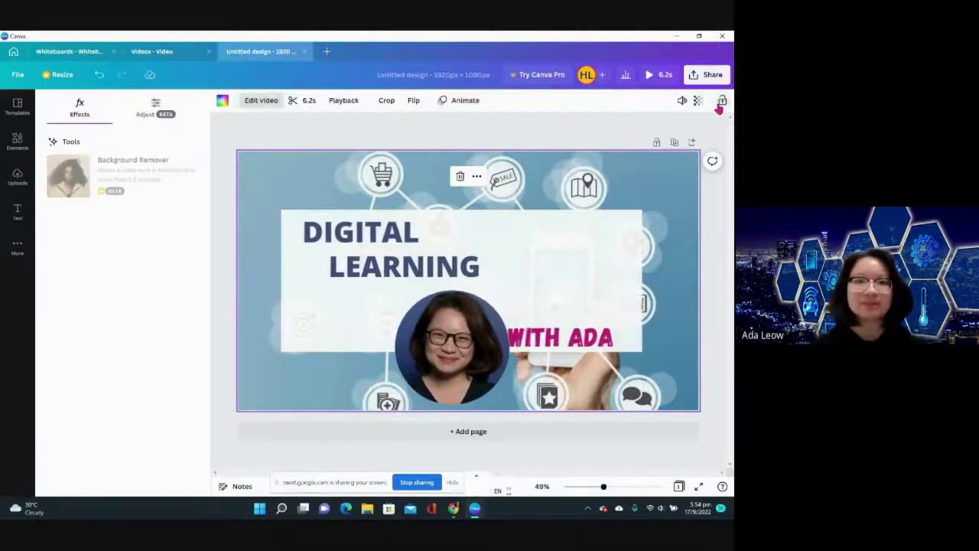
click(264, 104)
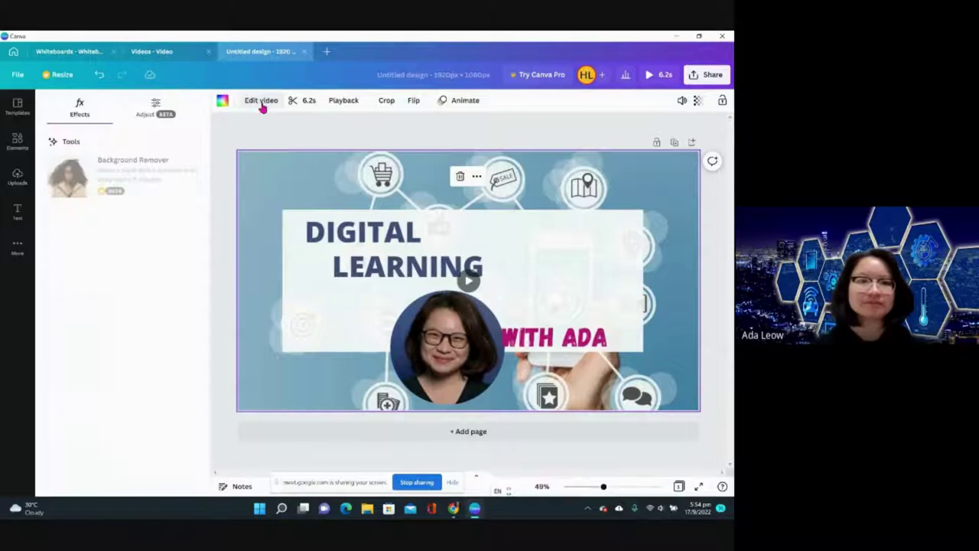
click(270, 139)
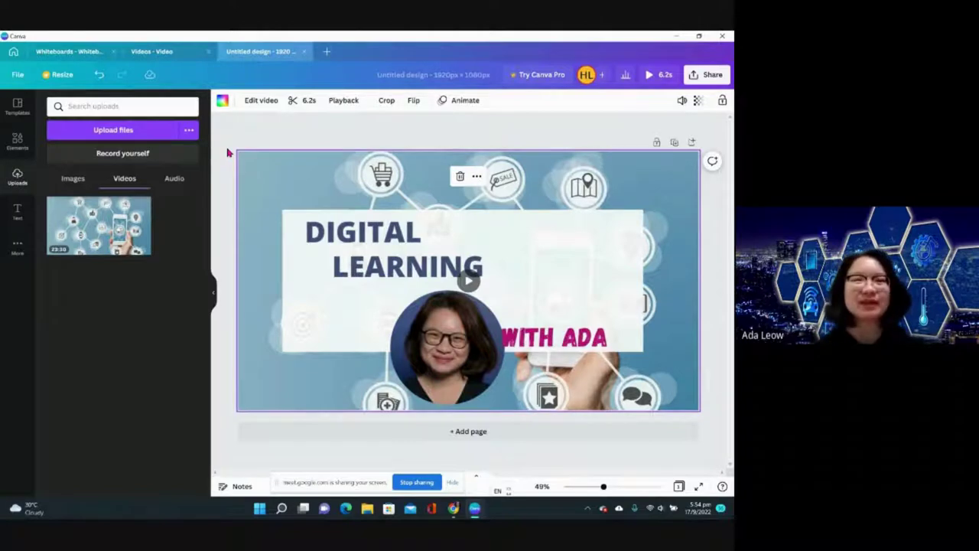
- From the home page, close the Custom size panel and start a Print products T-shirt design
click(14, 54)
scroll(465, 428, down, 3)
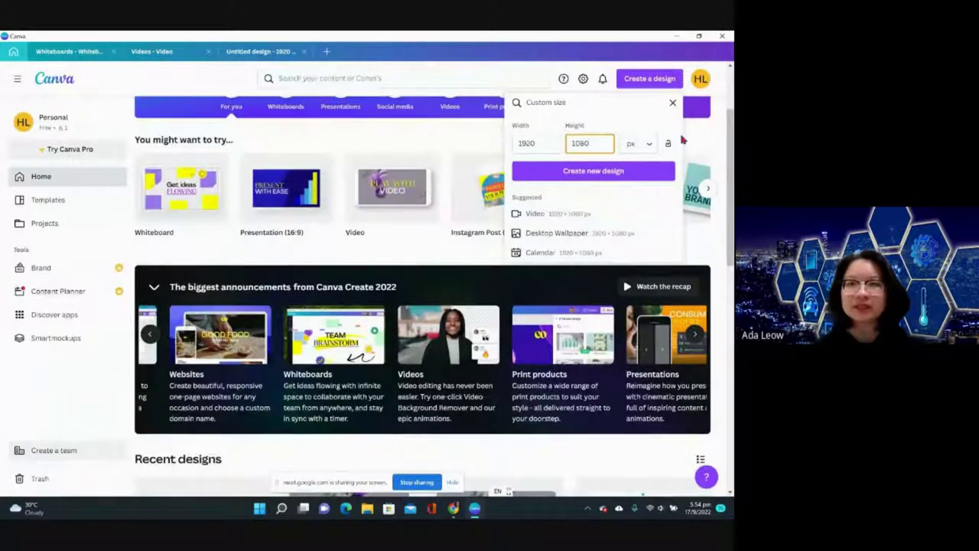
click(672, 103)
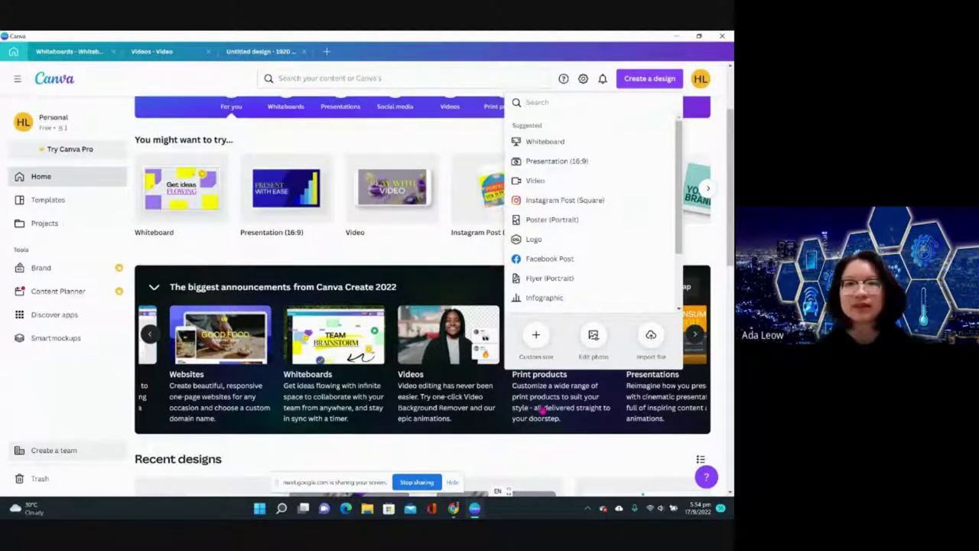
click(541, 410)
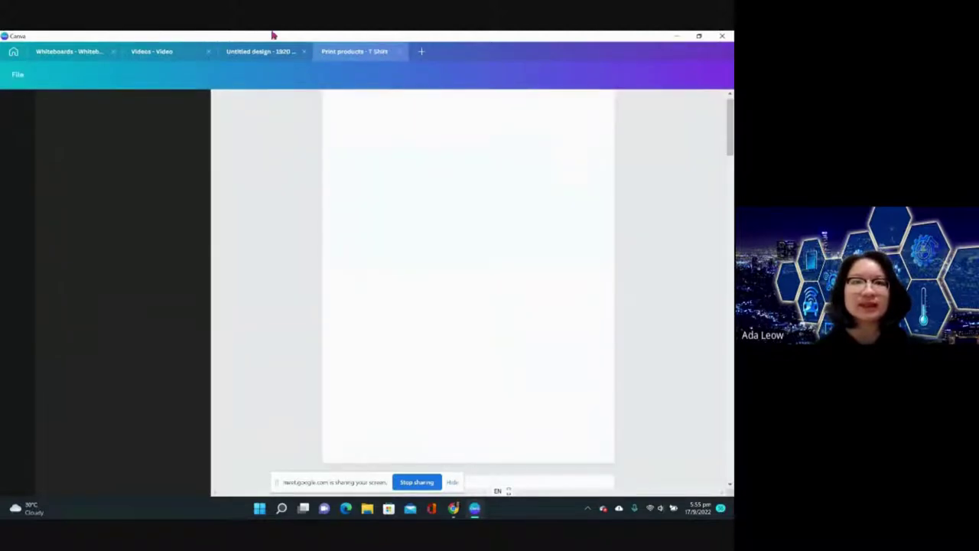
- Create a blank 15 × 15 cm custom-size design in a new tab
click(422, 51)
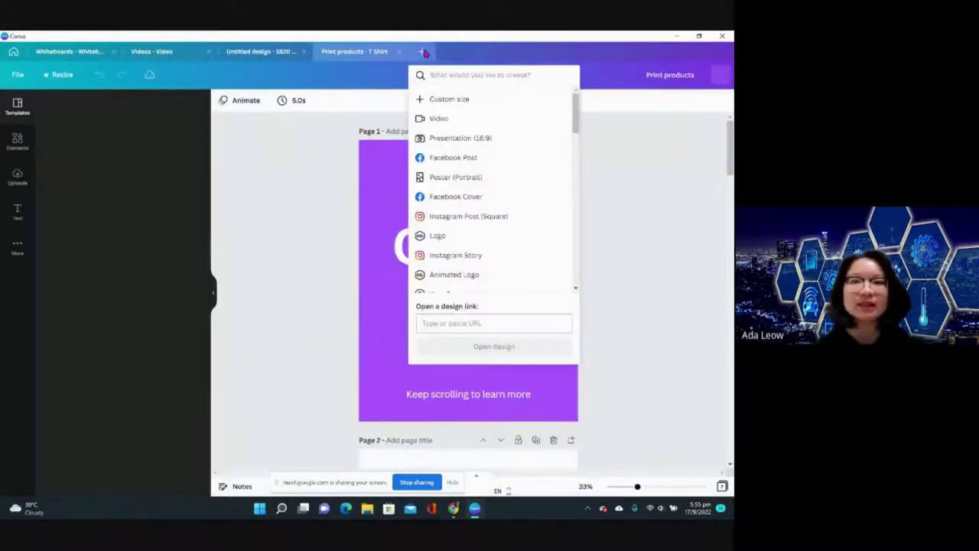
click(444, 104)
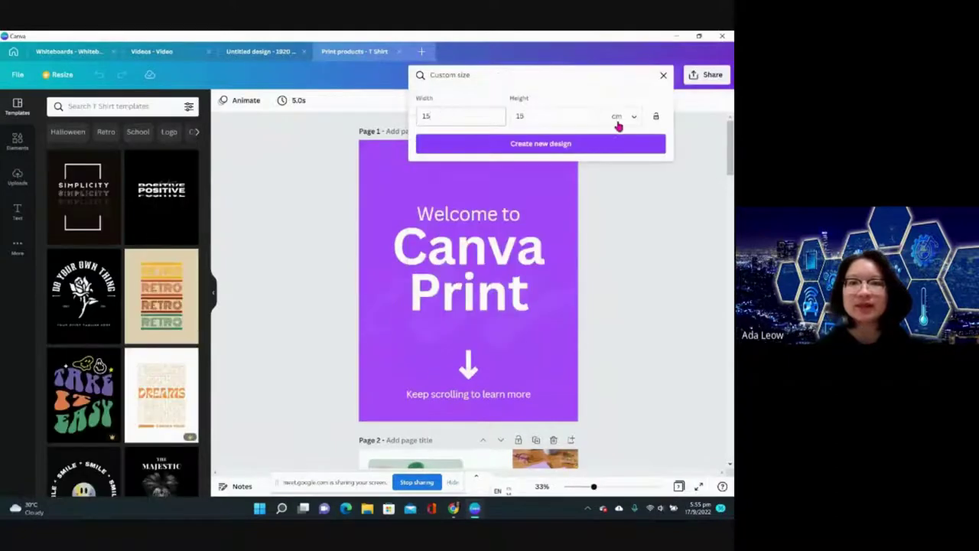
click(538, 145)
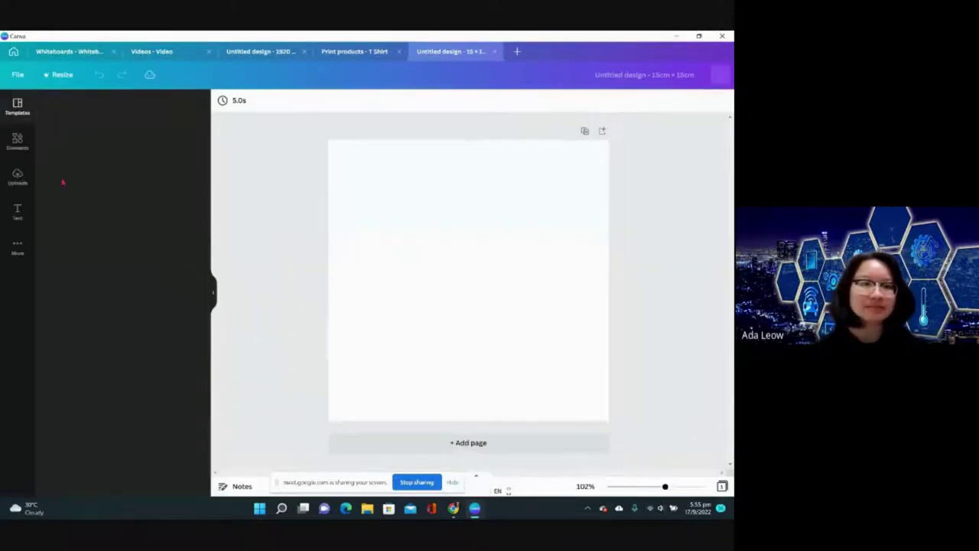
- Add the portrait photo from Uploads and enlarge it to fill most of the page
click(15, 176)
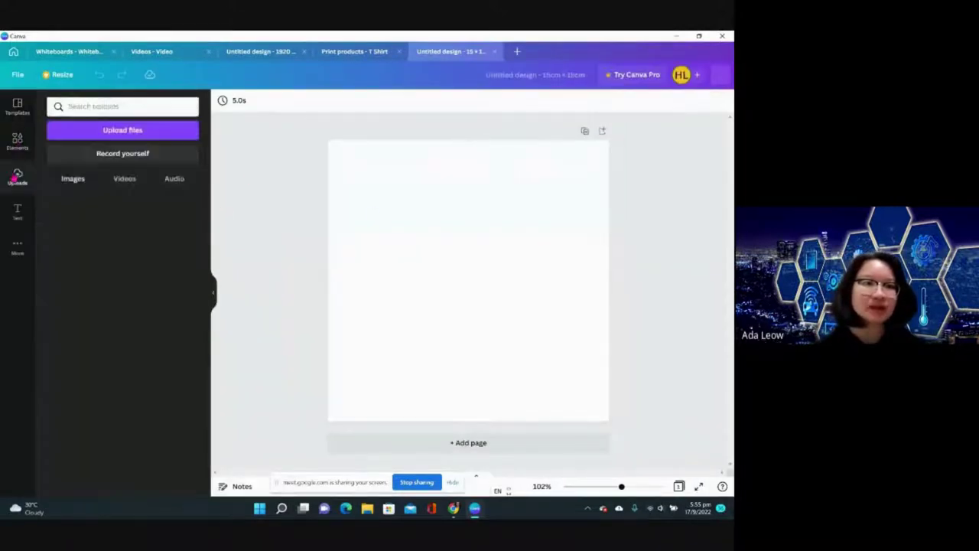
scroll(112, 324, down, 2)
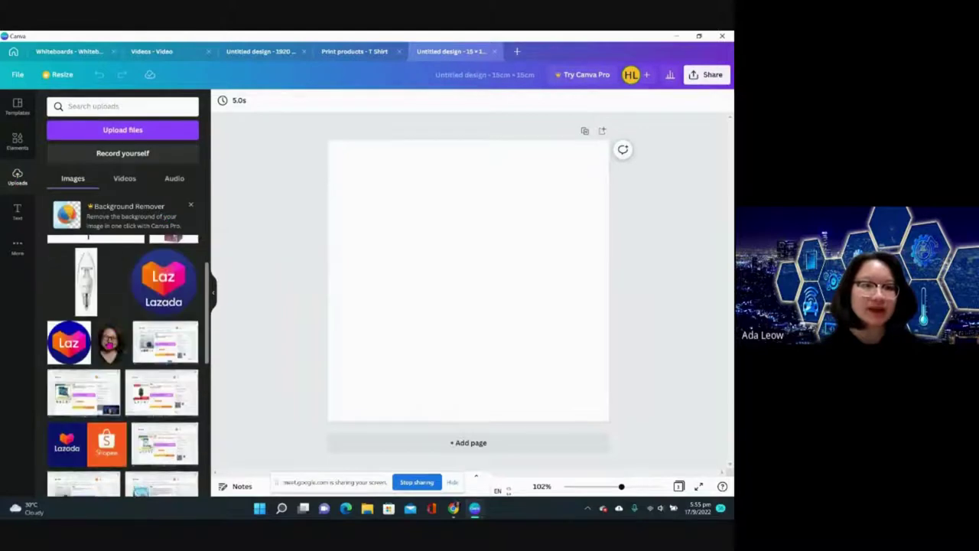
click(110, 344)
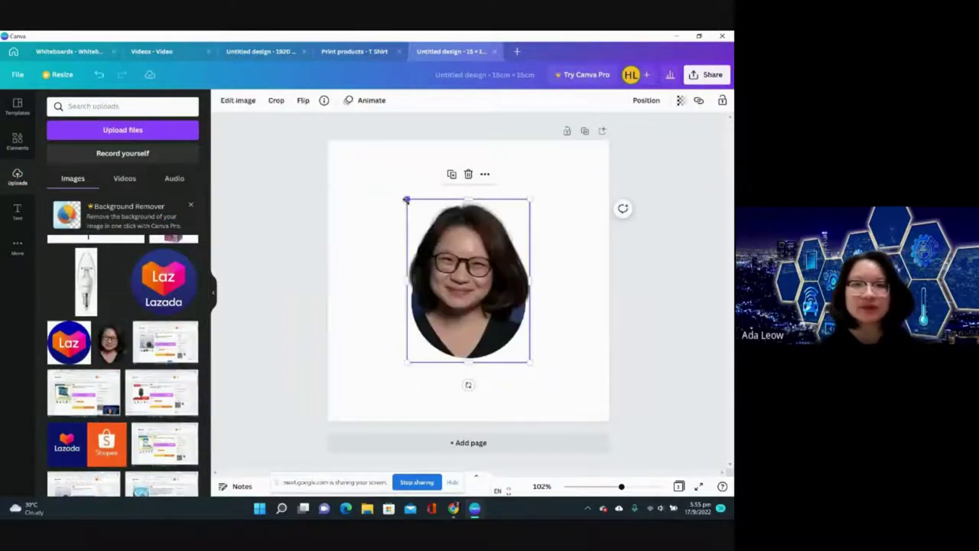
drag(406, 199, 363, 141)
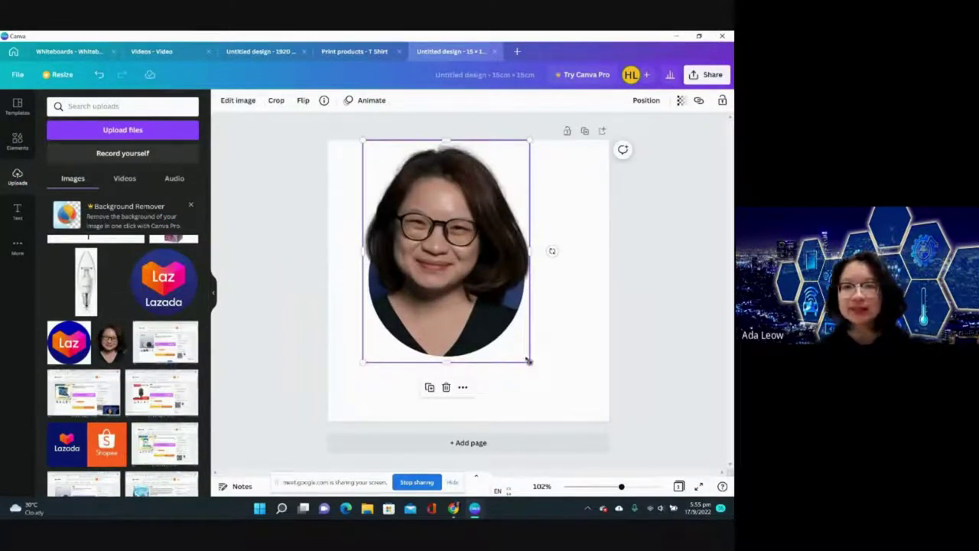
drag(528, 360, 565, 408)
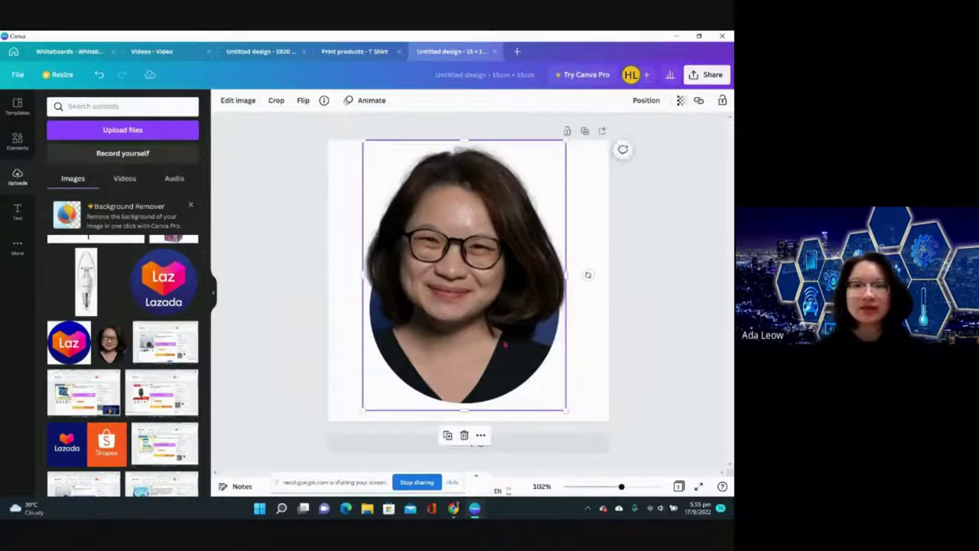
click(649, 269)
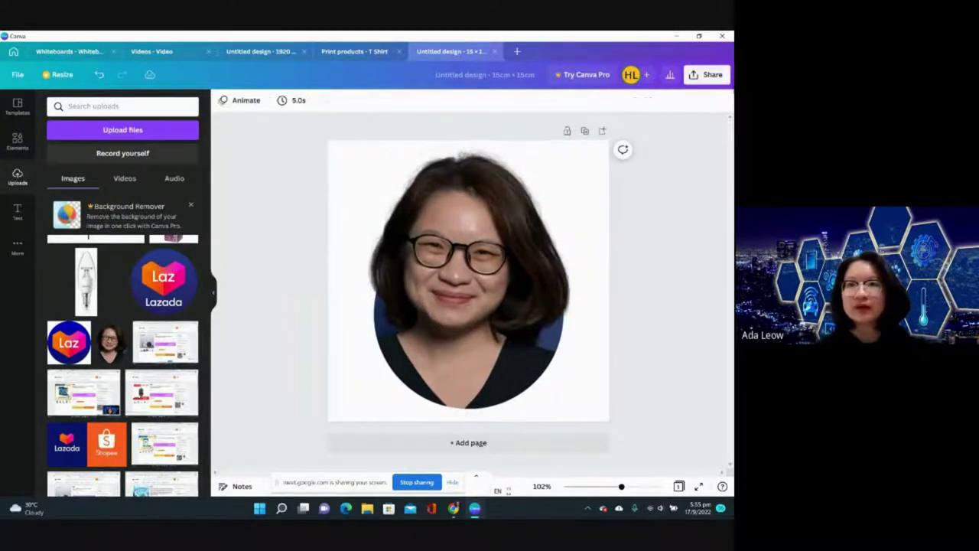
- Via Share > Print your design, pick Tags and resize the design to a 3.5 × 2 in tag
click(707, 77)
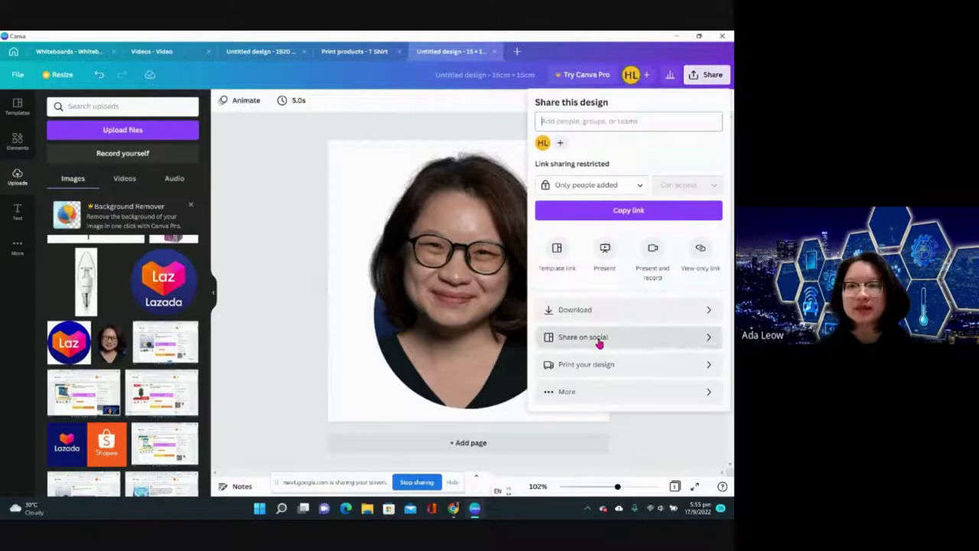
click(587, 367)
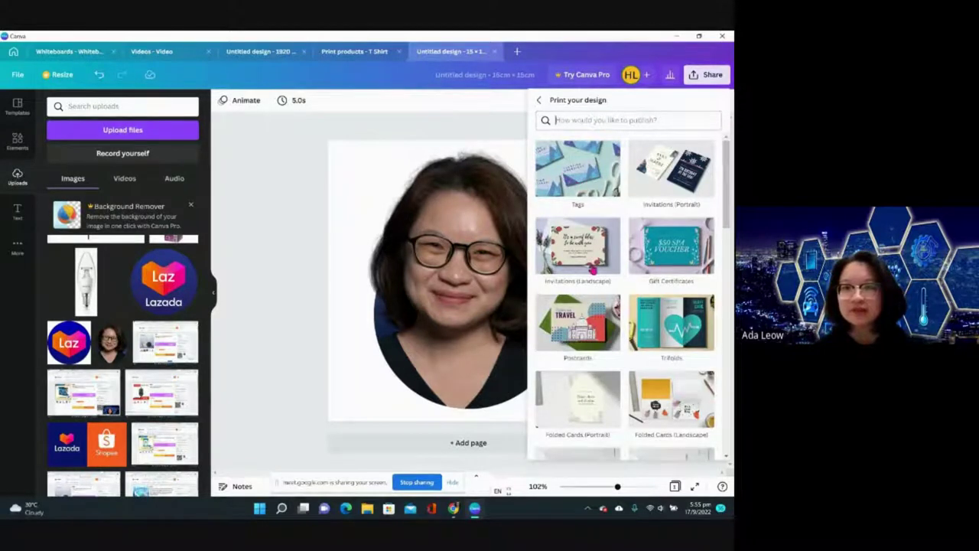
scroll(572, 352, down, 3)
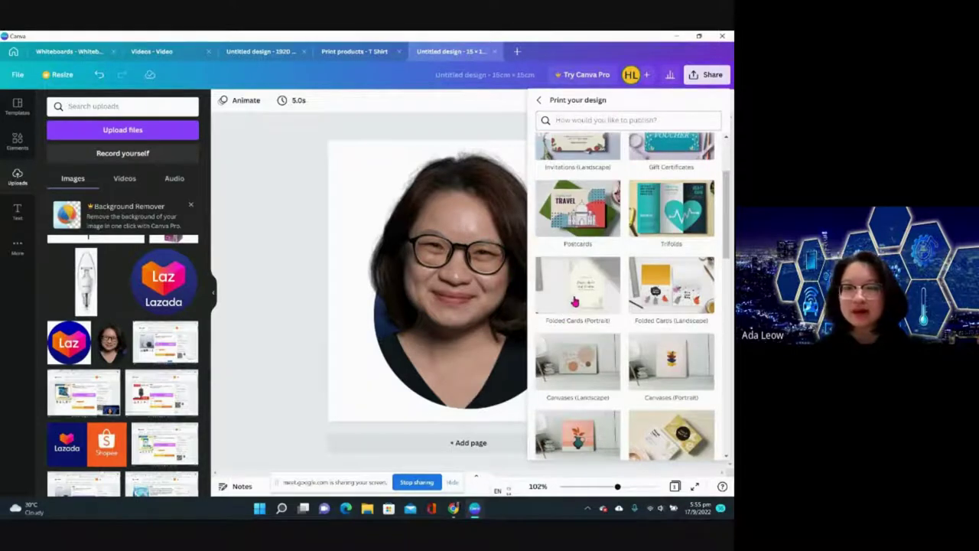
scroll(581, 354, down, 1)
scroll(580, 336, up, 4)
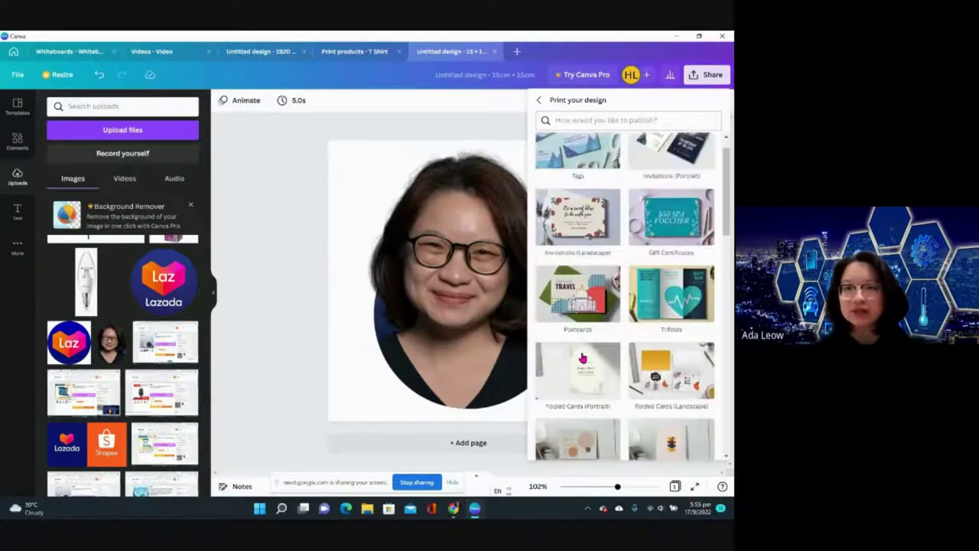
click(575, 178)
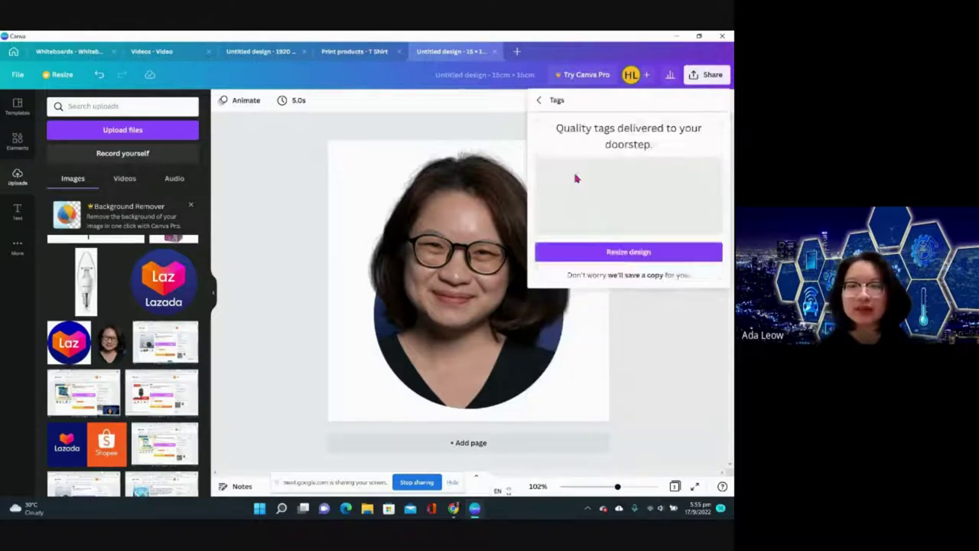
click(652, 298)
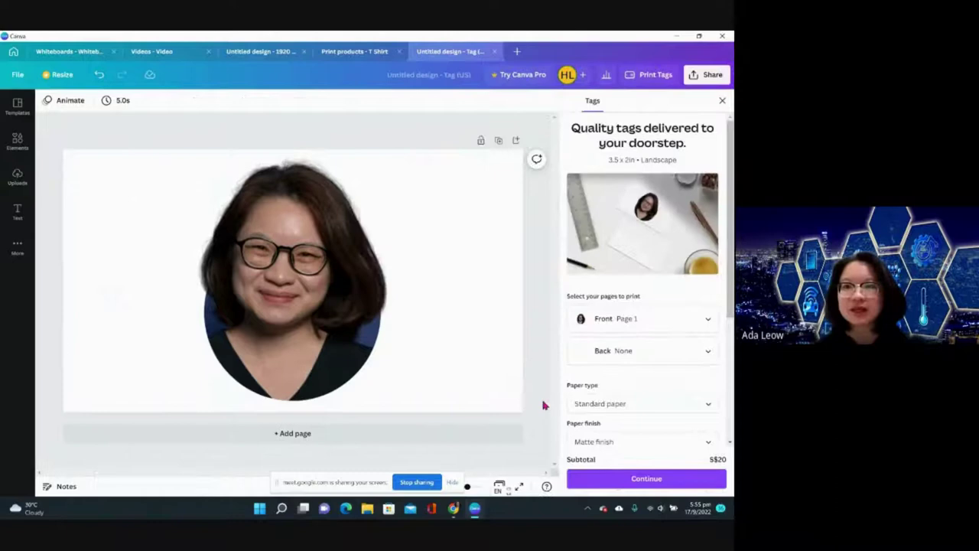
- Set the tag's Back to Page 1 and keep the quantity at 50 tags
click(628, 351)
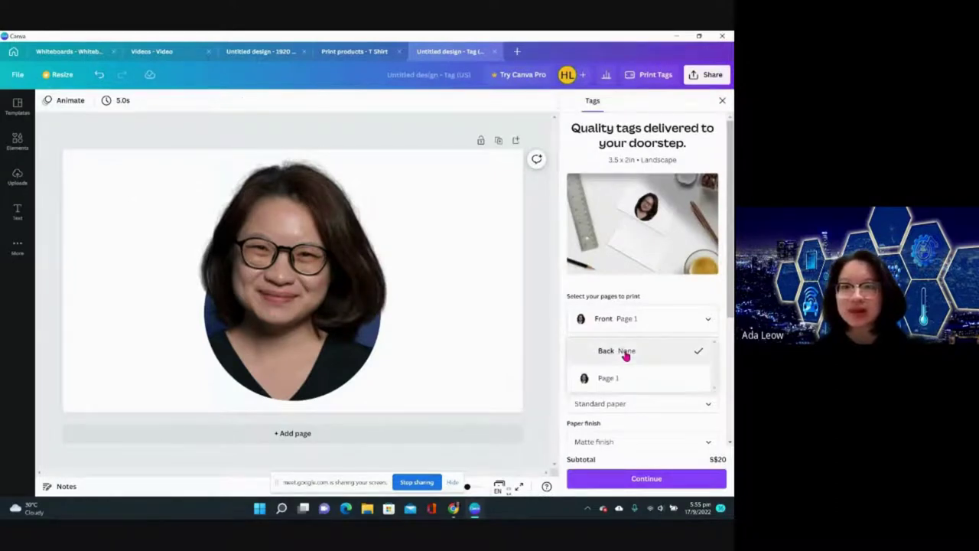
click(620, 375)
scroll(574, 369, down, 3)
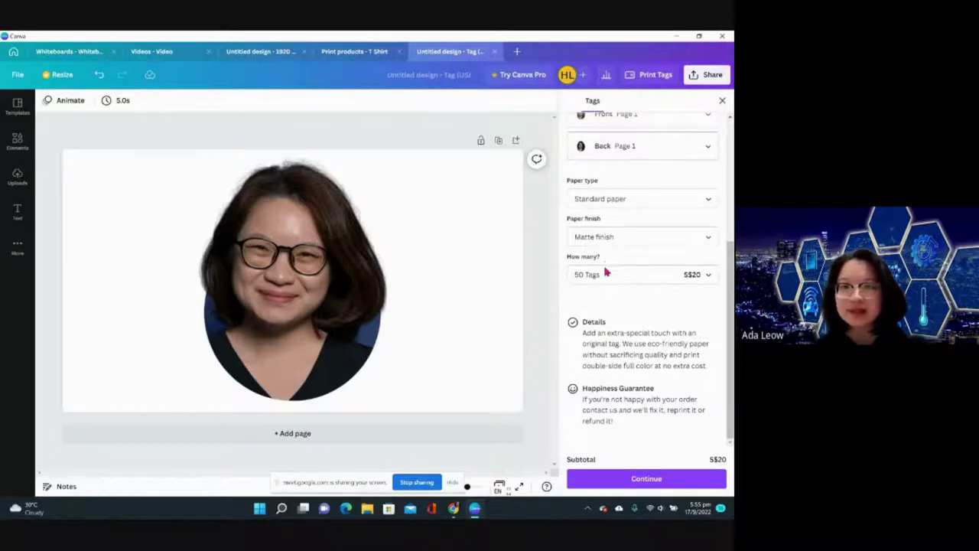
click(708, 280)
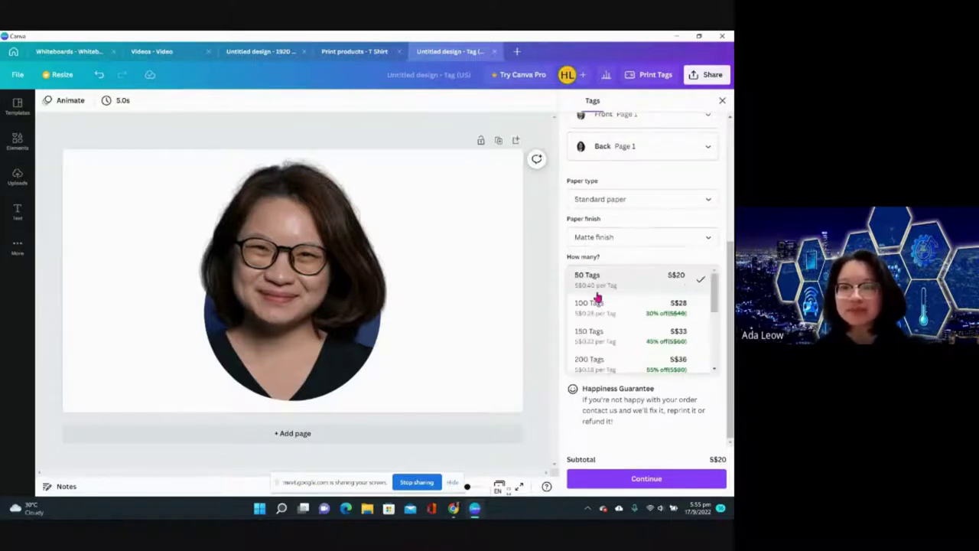
scroll(609, 363, down, 3)
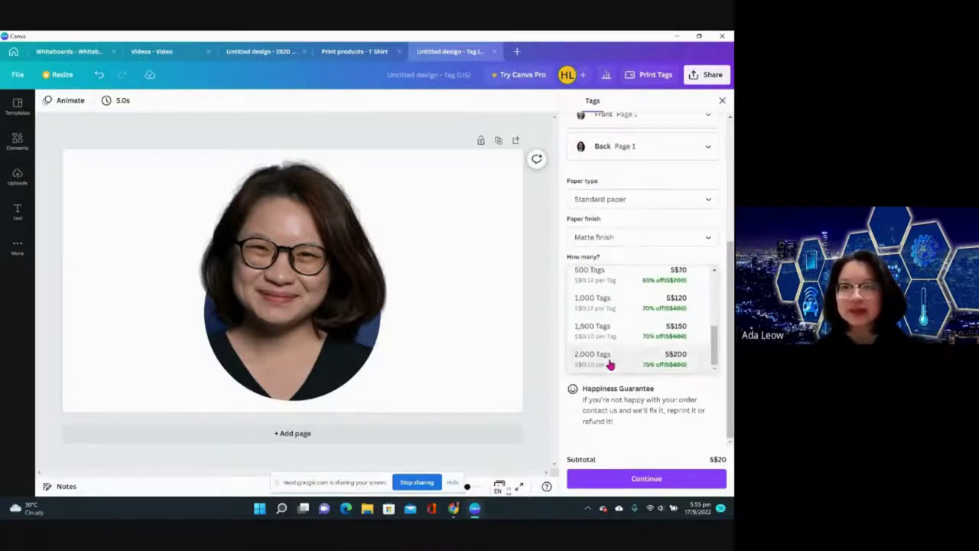
scroll(610, 364, up, 2)
scroll(609, 365, up, 2)
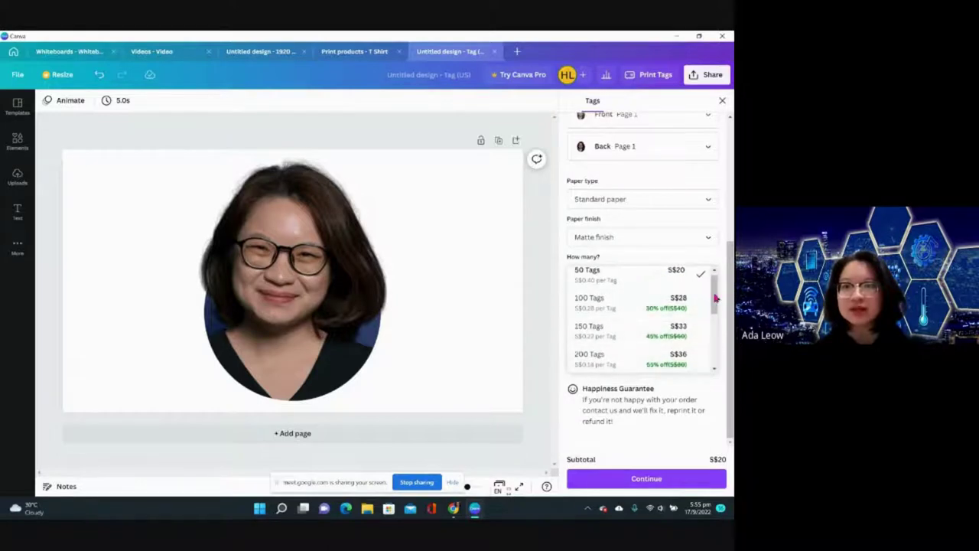
click(561, 300)
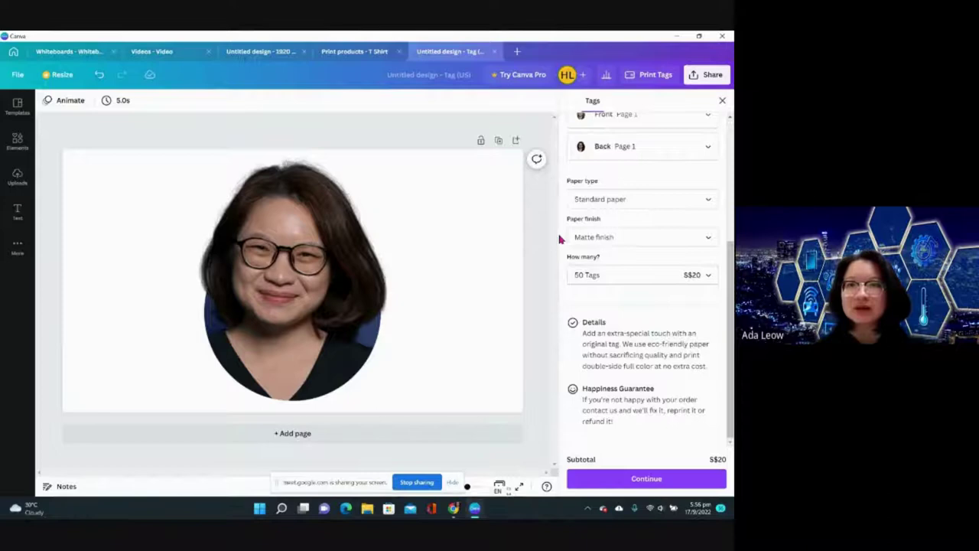
- Close the tag print panel, peek at the T Shirt design, then recheck and close the panel
click(650, 74)
click(707, 74)
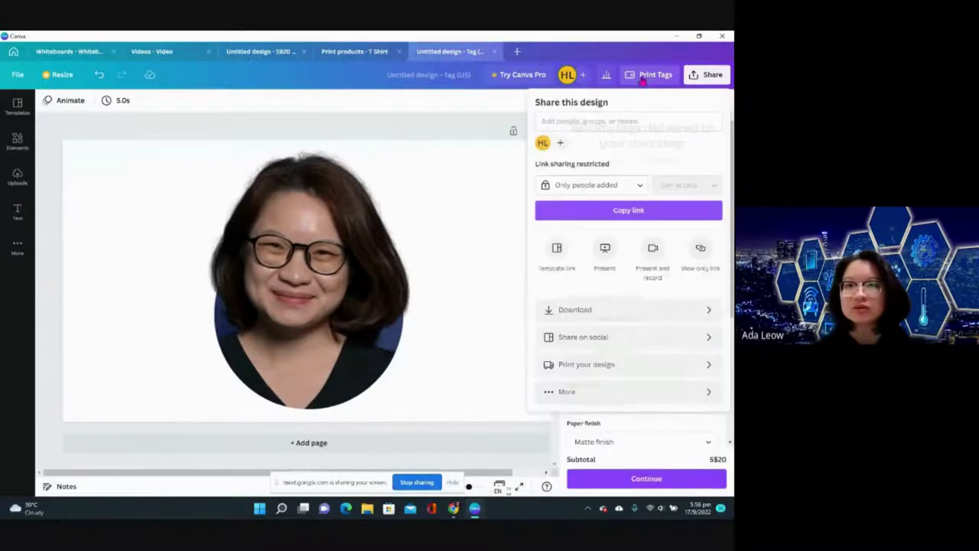
click(708, 74)
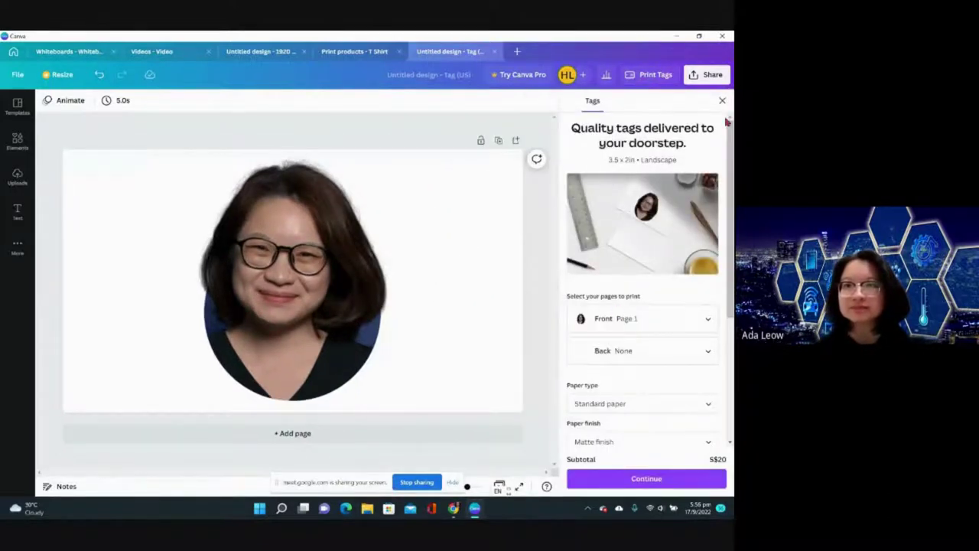
click(722, 101)
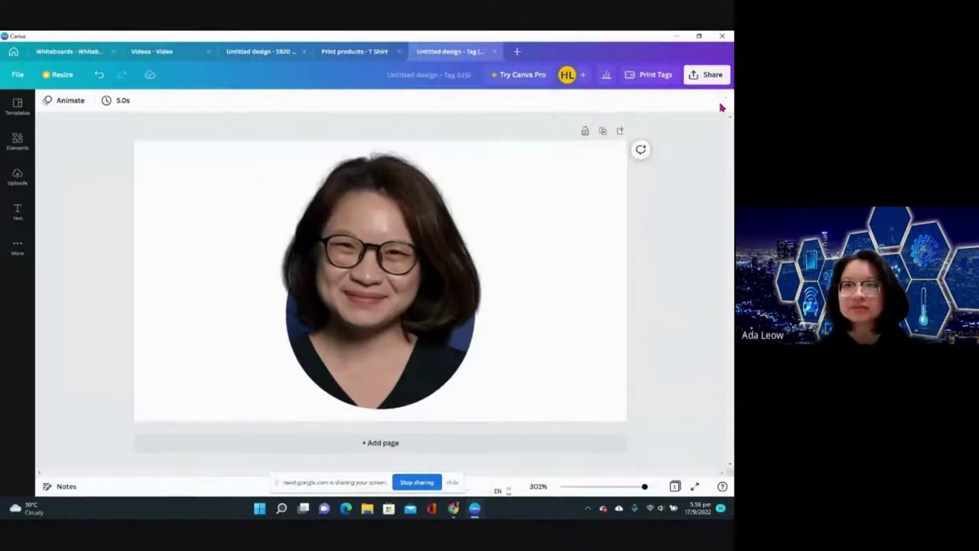
click(354, 52)
click(445, 52)
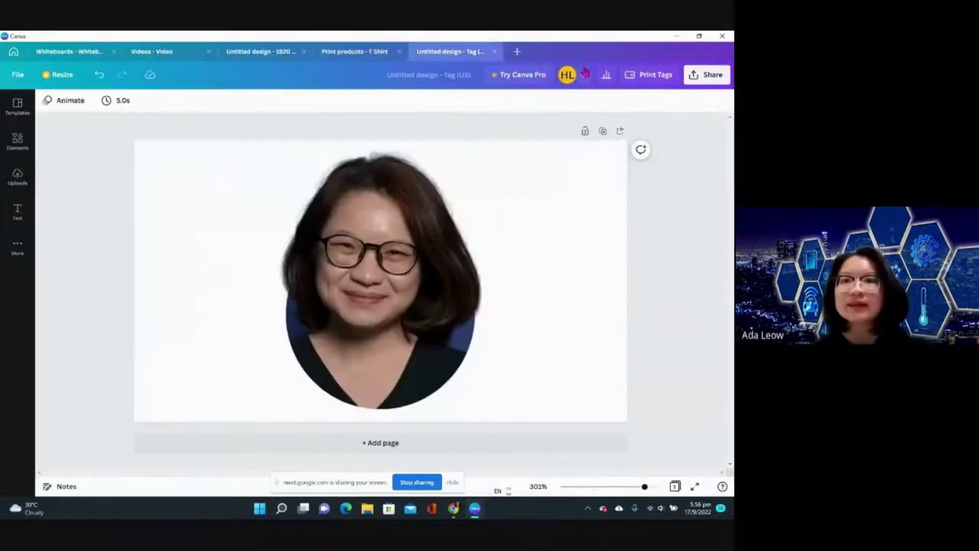
click(629, 81)
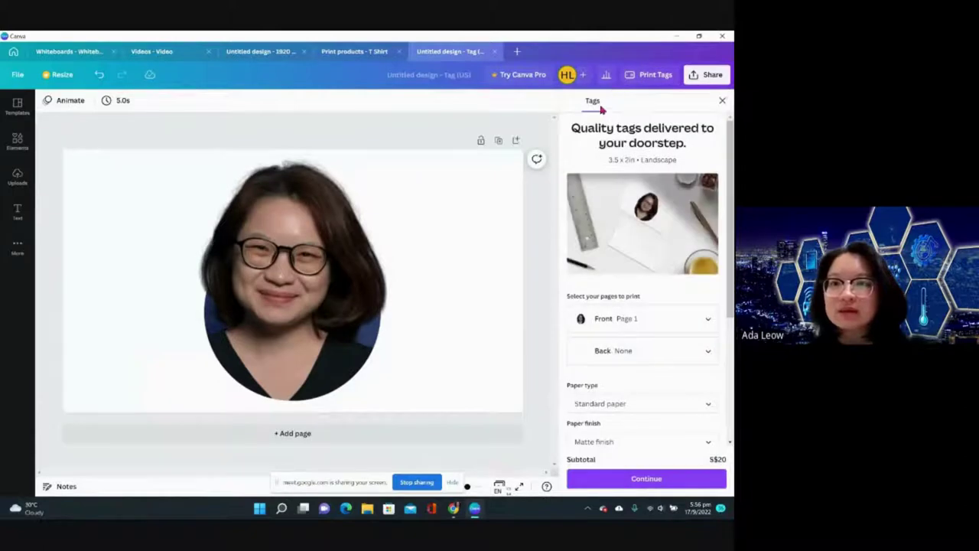
scroll(636, 323, down, 5)
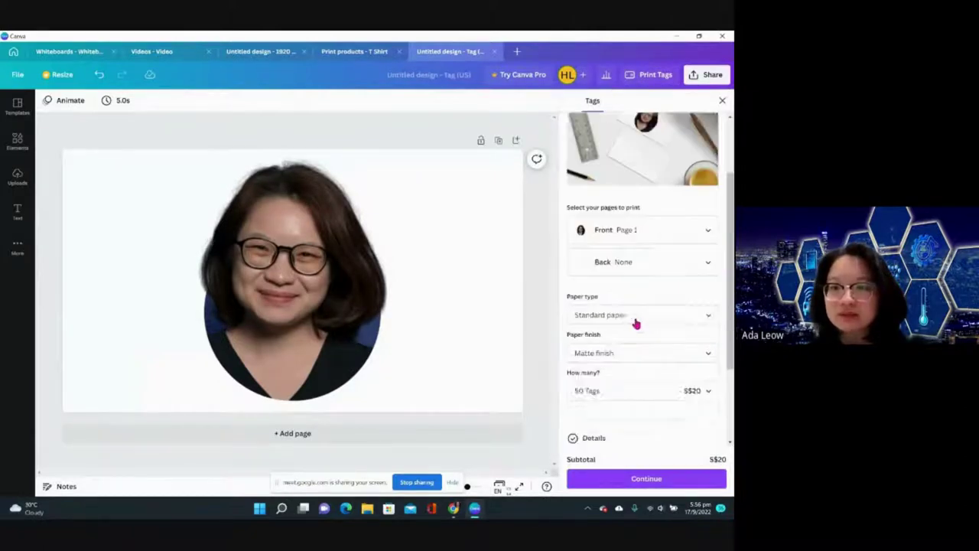
scroll(635, 324, up, 5)
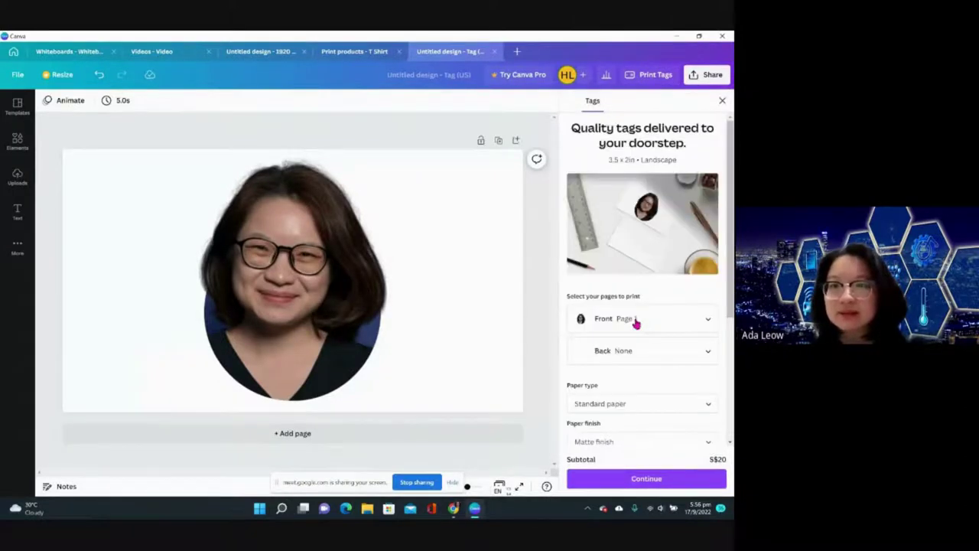
click(723, 101)
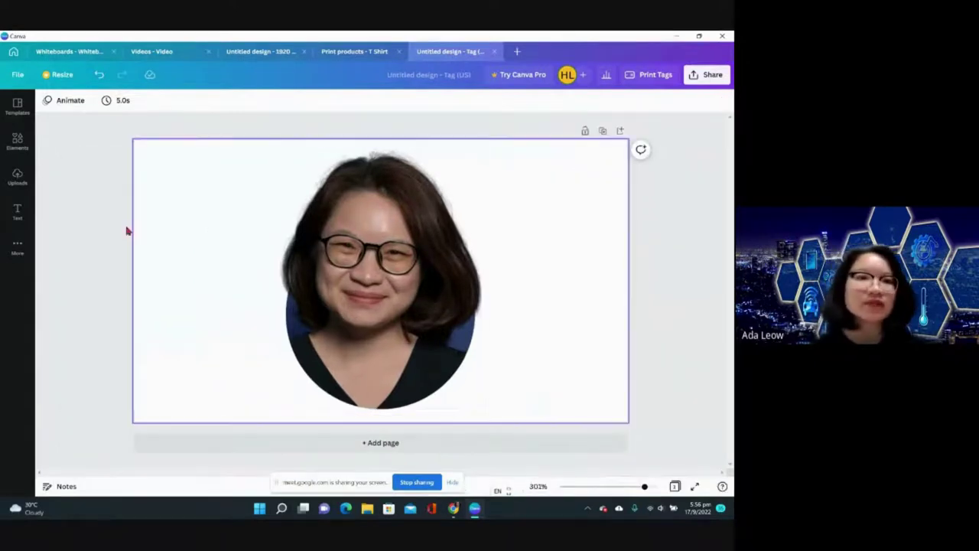
- Create another new 15 × 15 cm custom-size design
click(358, 51)
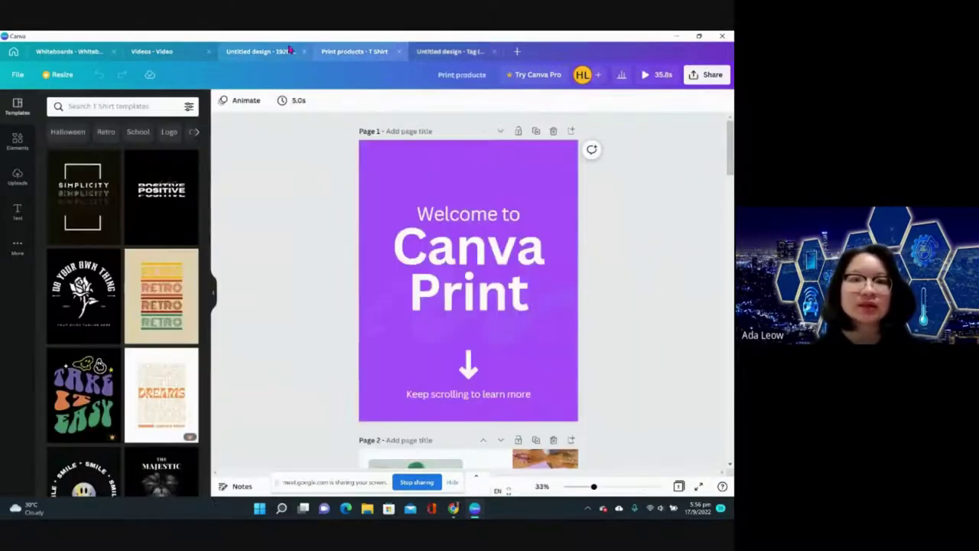
click(289, 50)
click(517, 51)
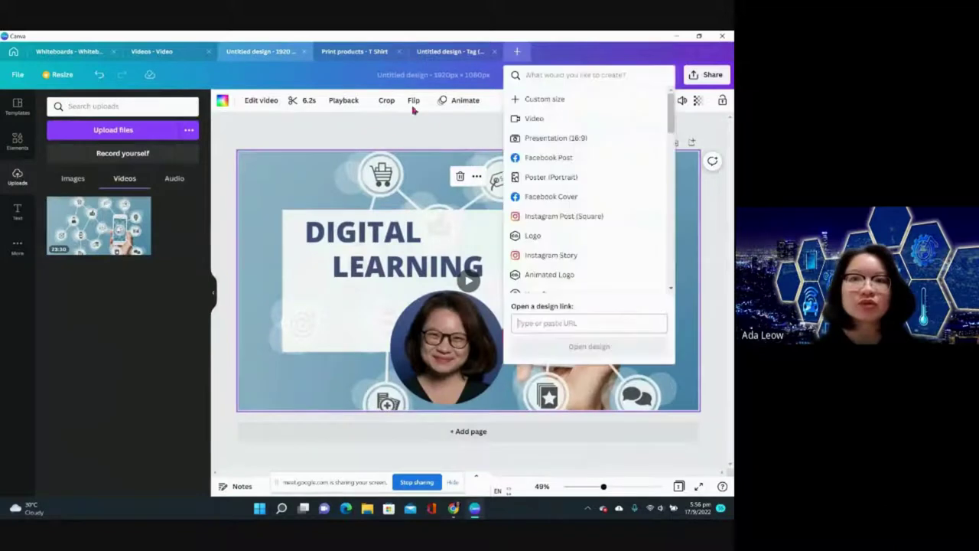
click(544, 100)
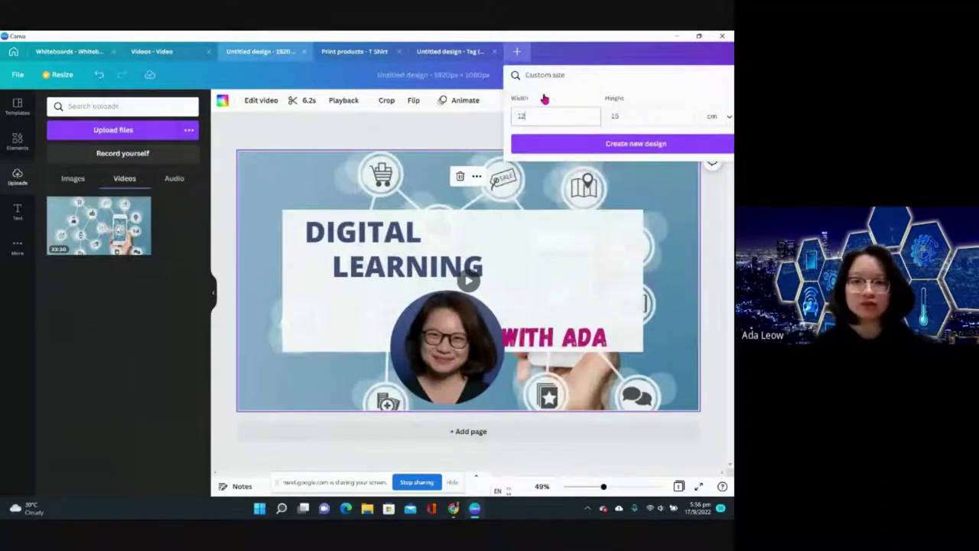
click(556, 144)
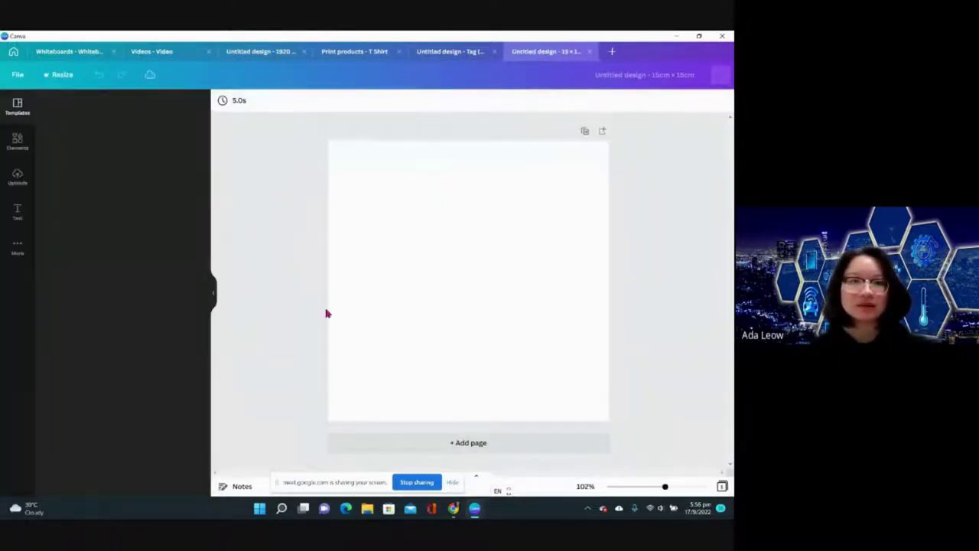
- Add the circular headshot photo from Uploads and enlarge it toward the top-left
click(17, 178)
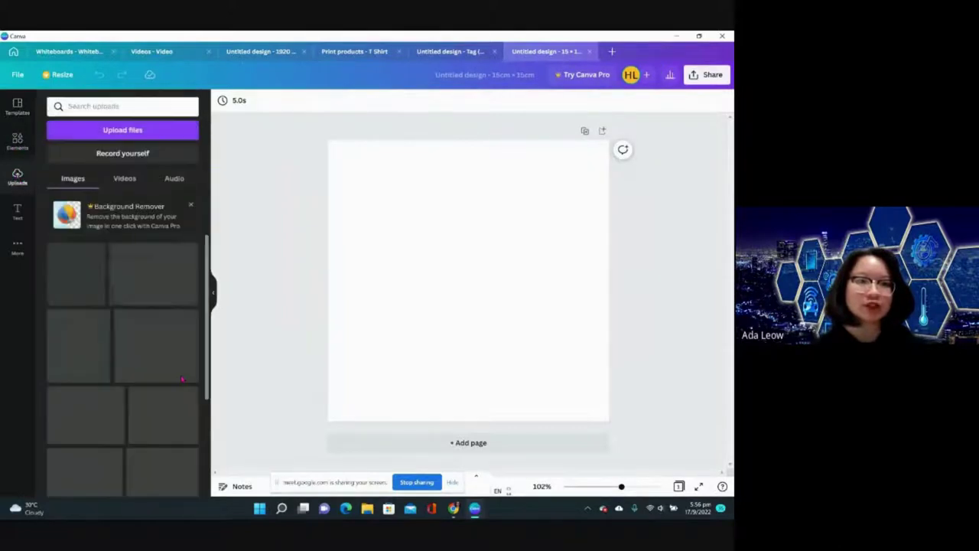
scroll(134, 387, down, 1)
click(110, 351)
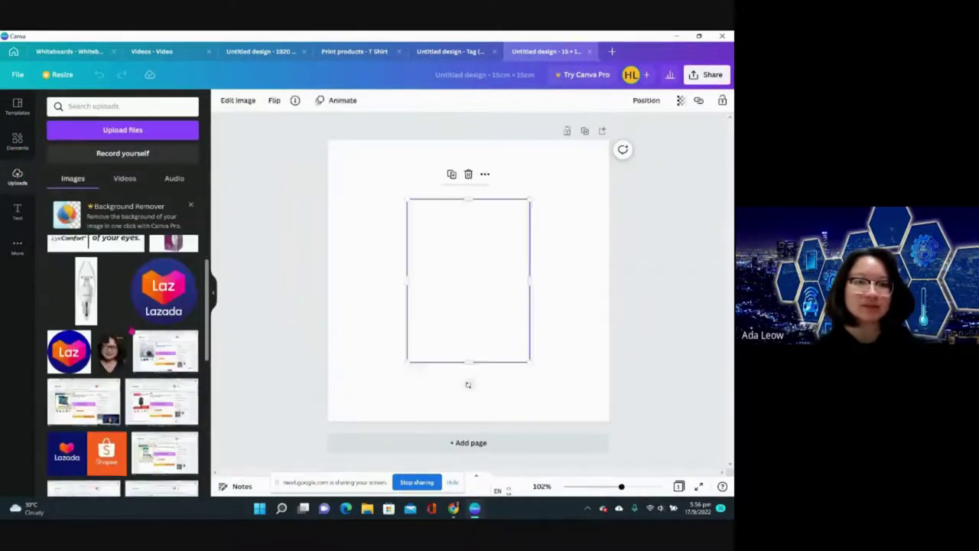
drag(373, 176, 345, 157)
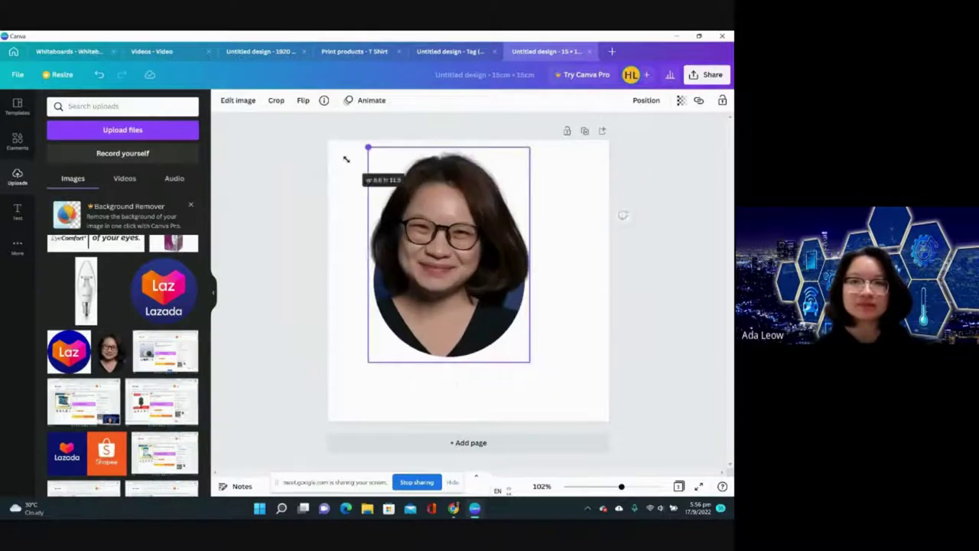
- Enlarge the photo to fill the page, then pick square canvases and resize the design to fit
drag(531, 362, 568, 423)
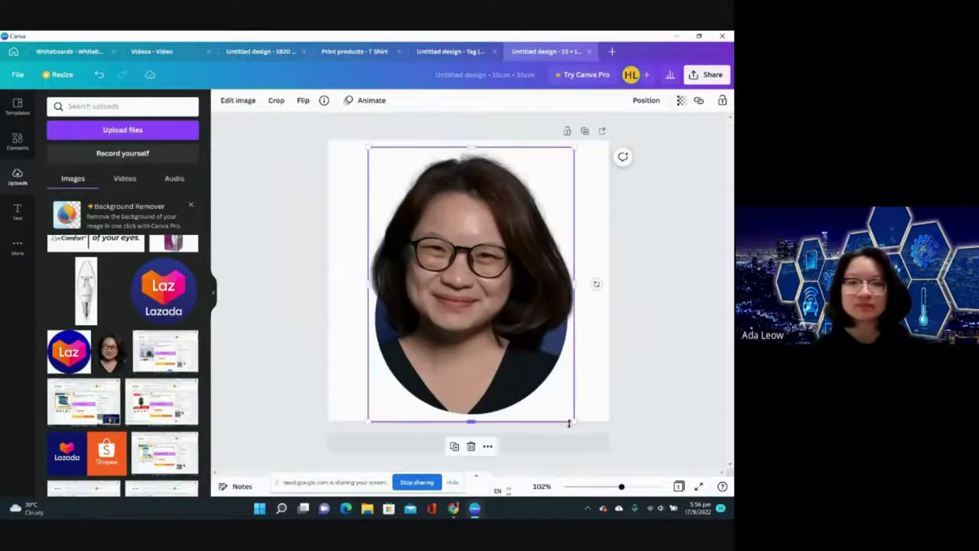
click(666, 227)
click(688, 77)
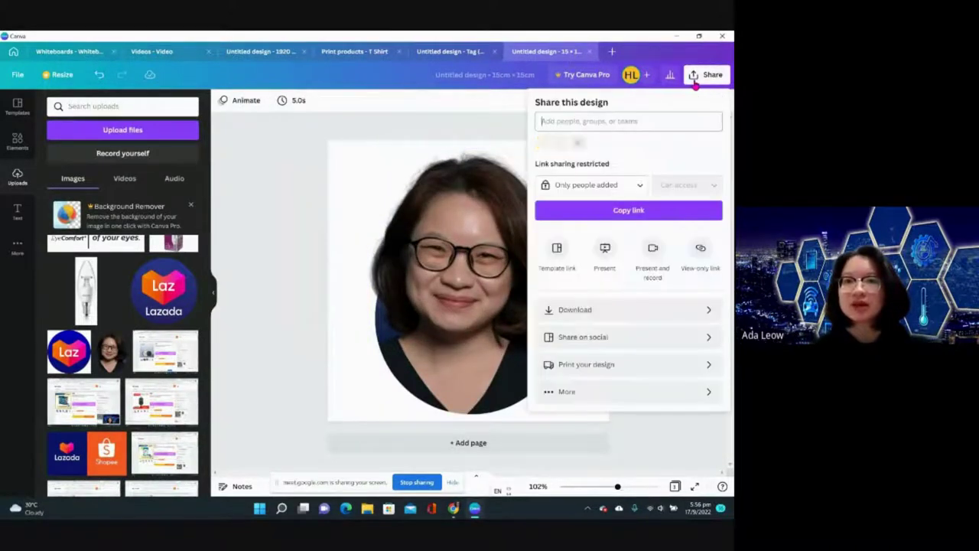
click(641, 365)
scroll(641, 365, down, 5)
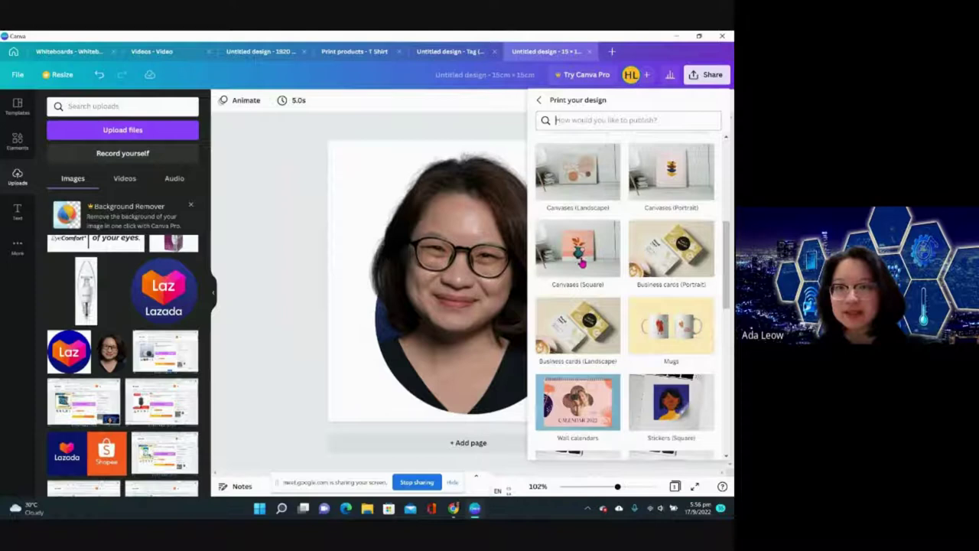
click(581, 263)
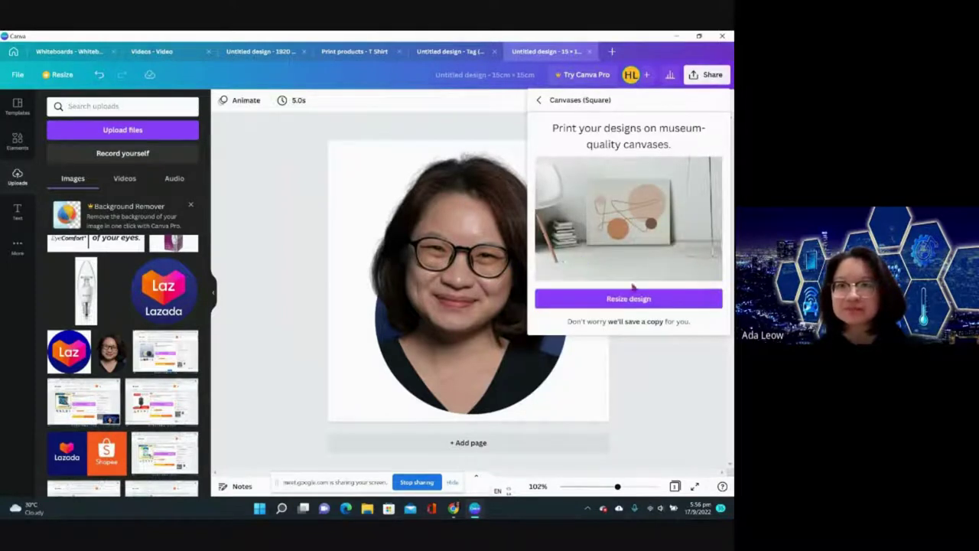
click(630, 299)
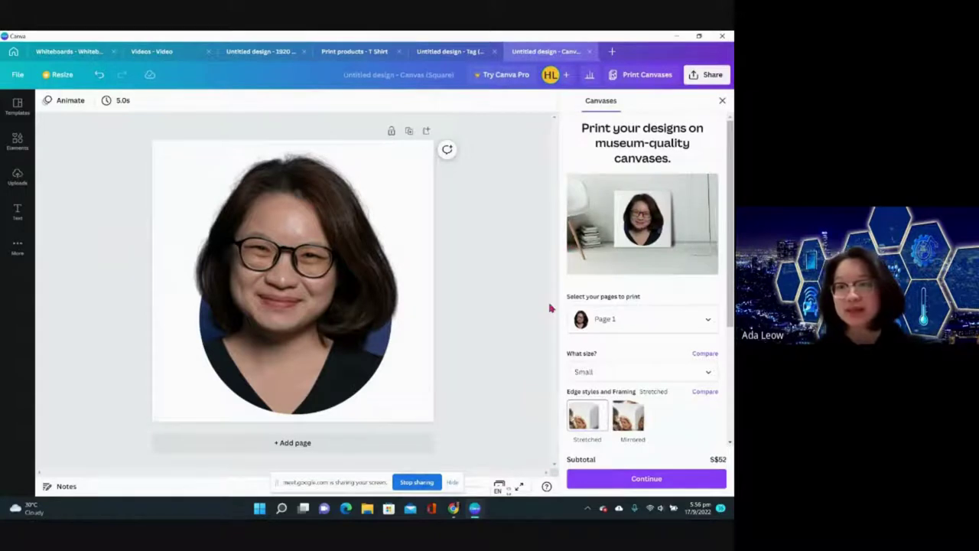
- Set the canvas size to Medium (after trying Large) and keep the order at 1 canvas for S$65
click(618, 374)
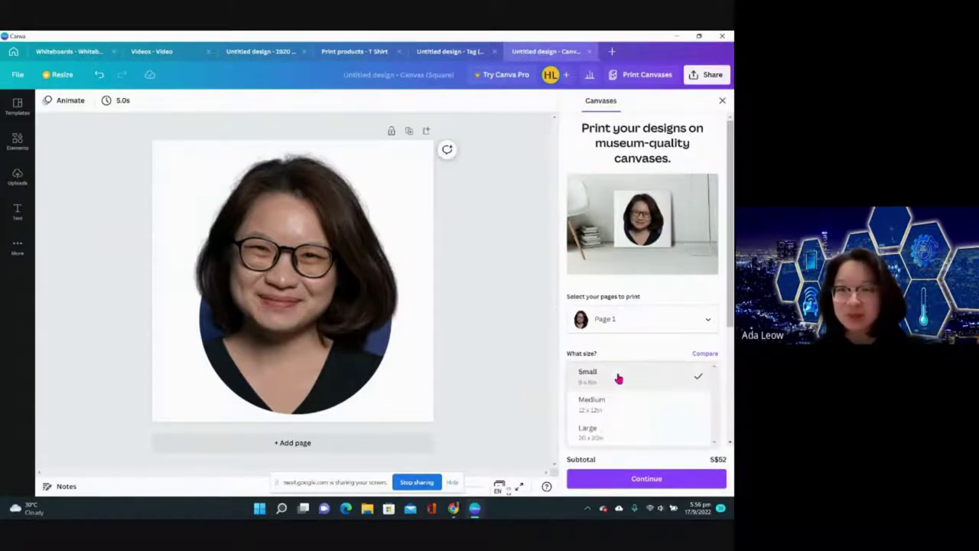
click(594, 423)
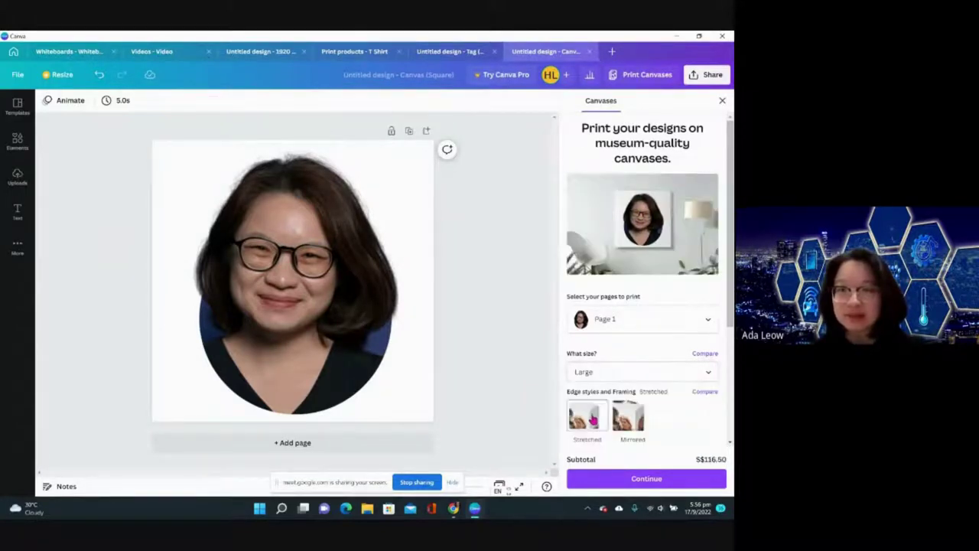
click(586, 376)
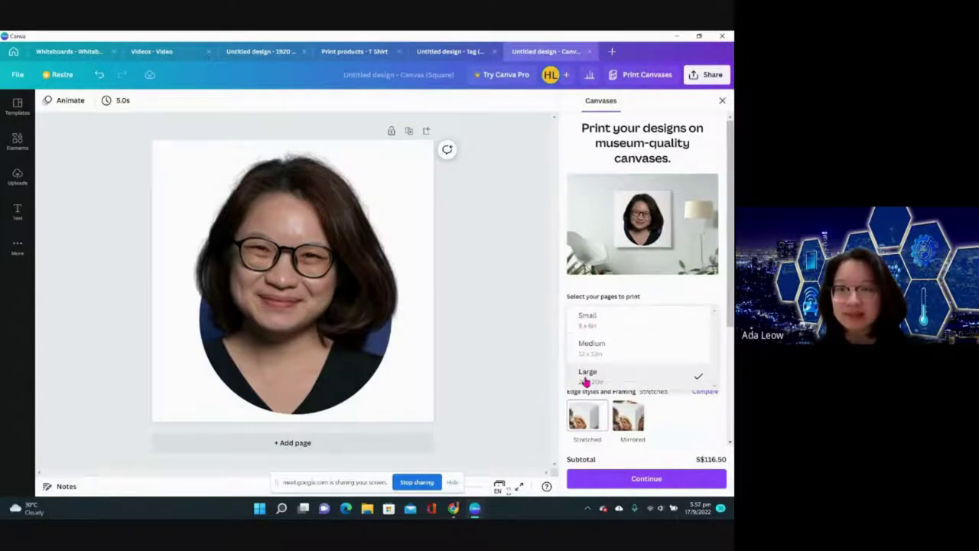
click(588, 354)
scroll(569, 386, down, 3)
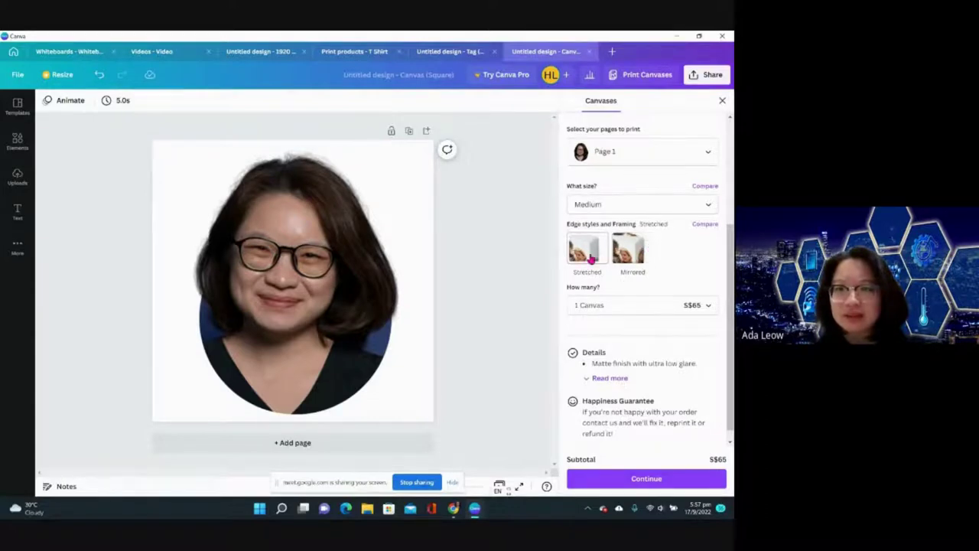
scroll(590, 260, down, 1)
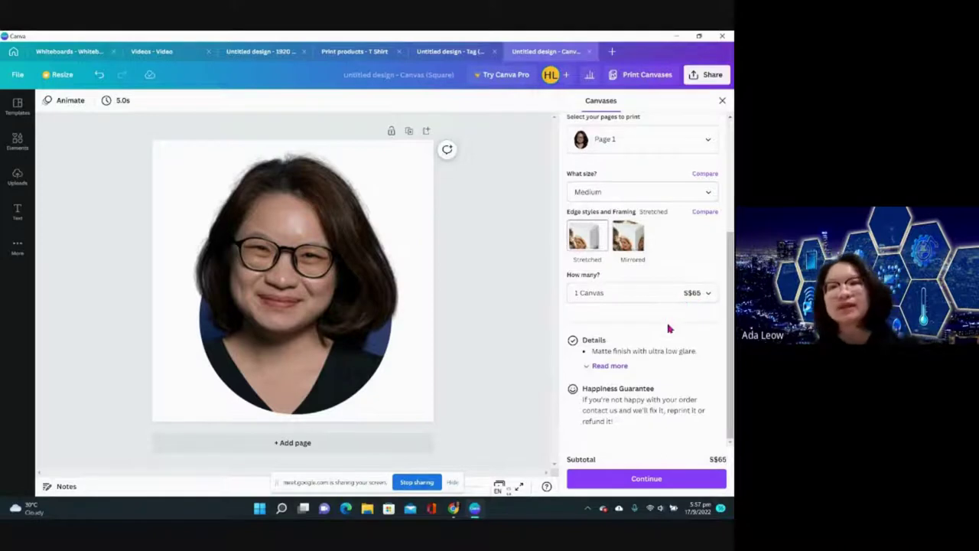
click(656, 300)
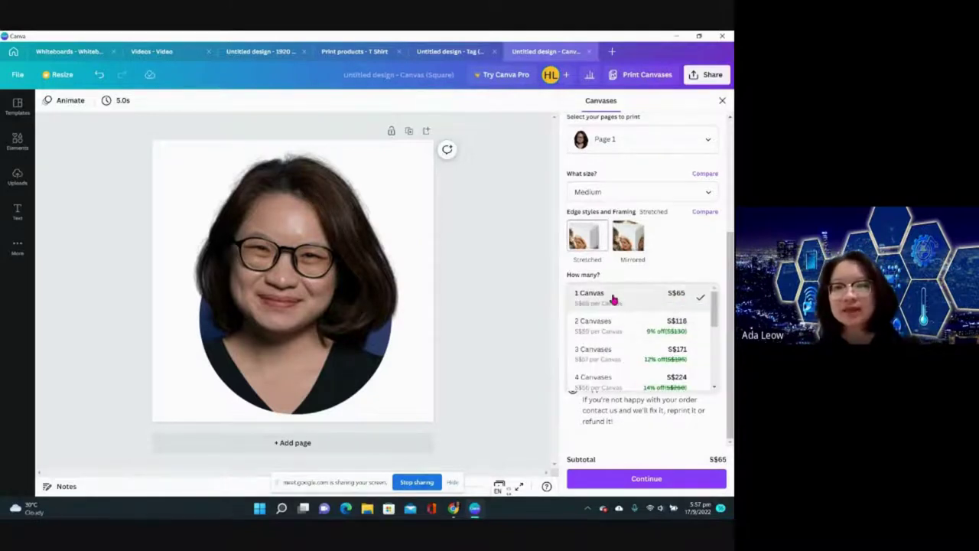
scroll(627, 364, down, 1)
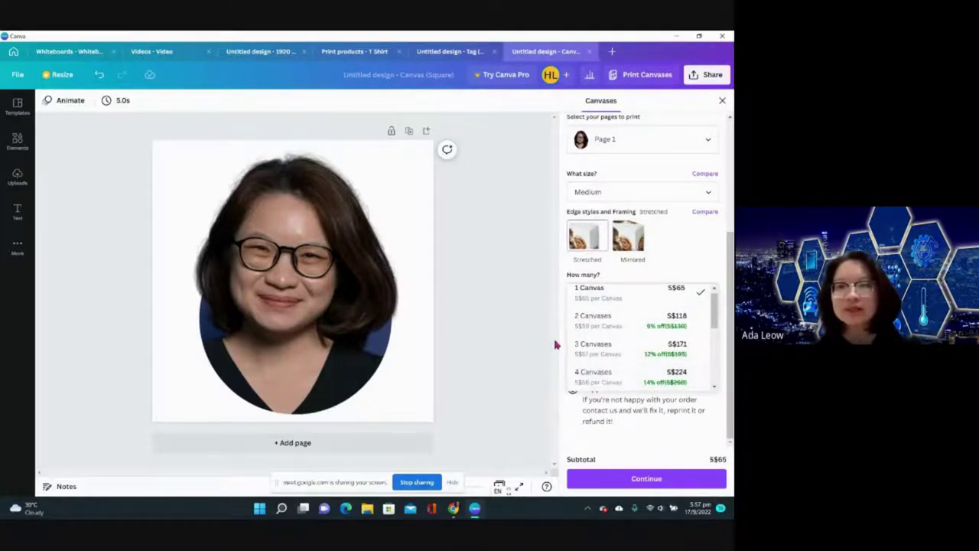
click(556, 345)
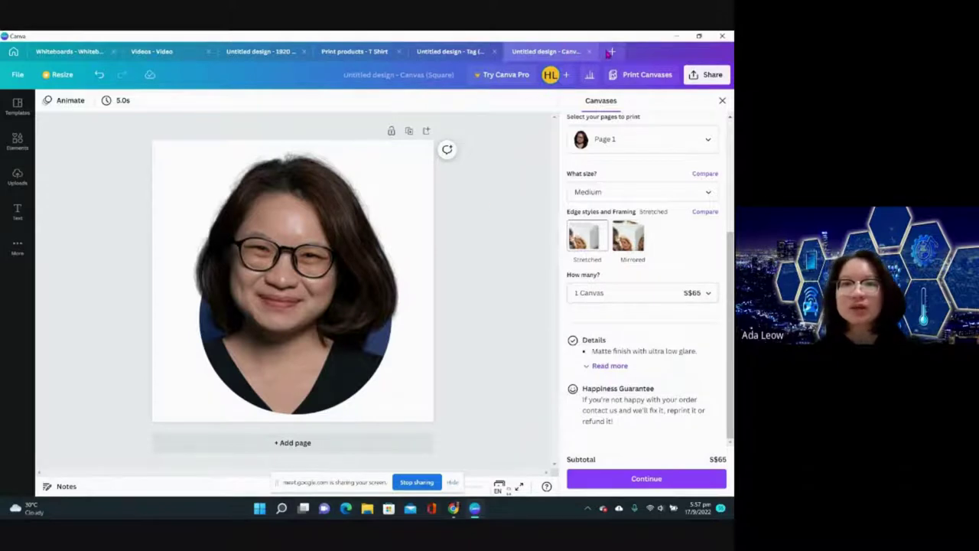
- Create a new custom 15 × 15 cm design in a new tab
click(611, 52)
click(590, 105)
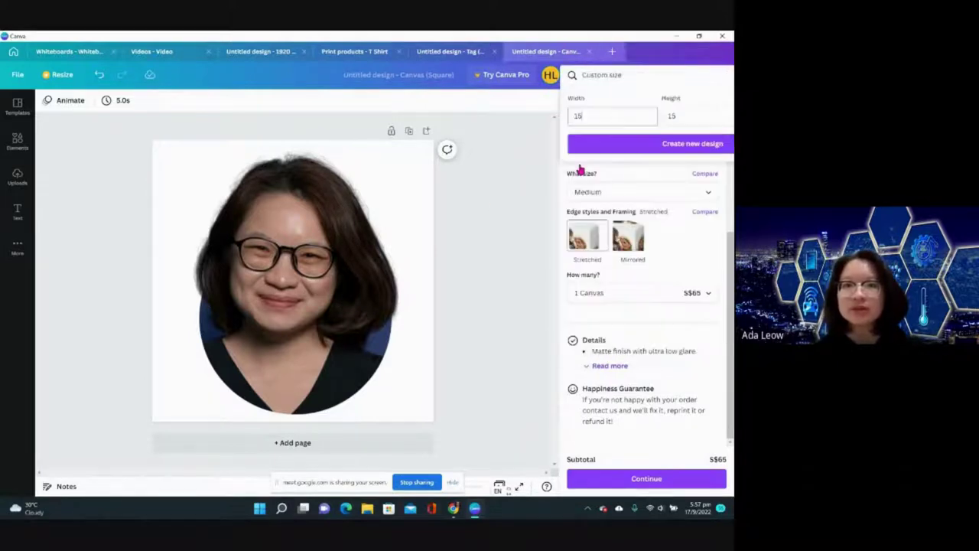
click(612, 143)
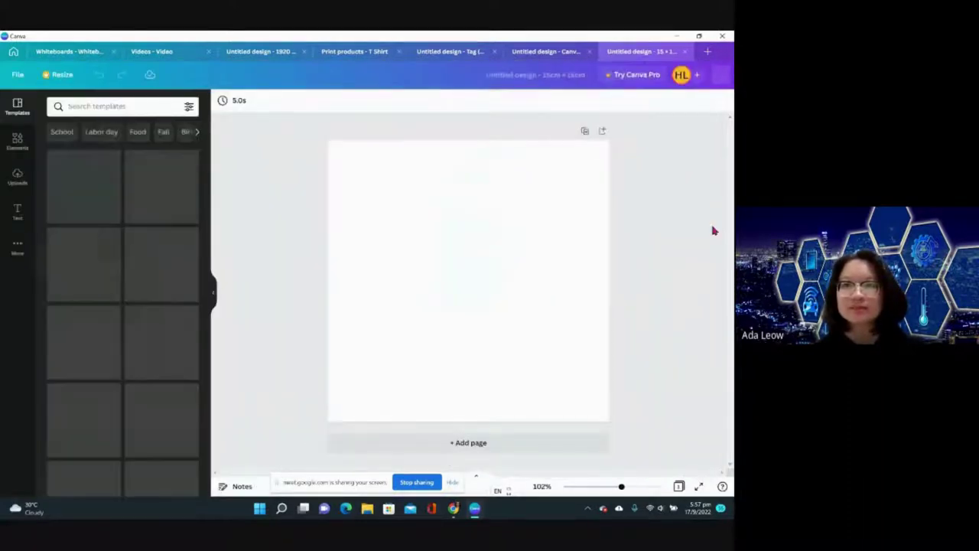
click(701, 81)
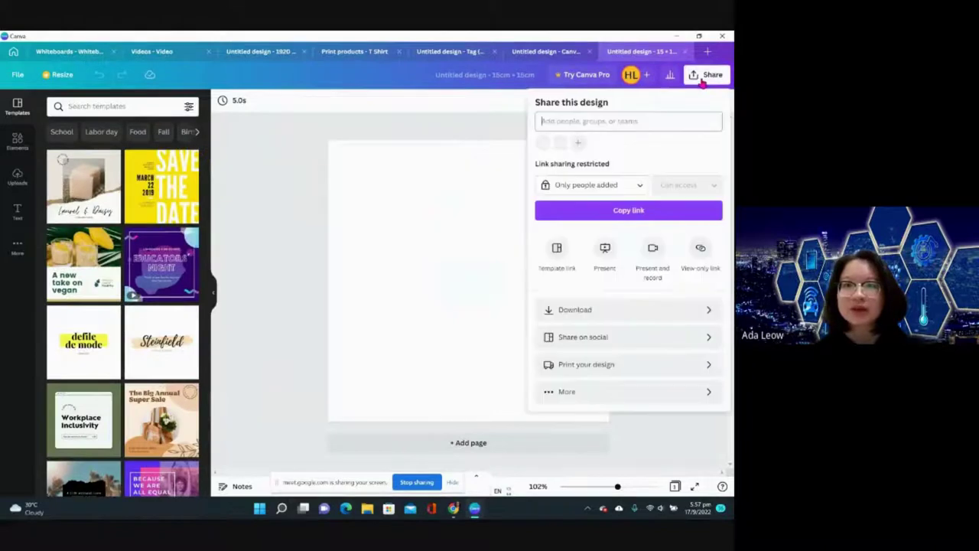
click(278, 218)
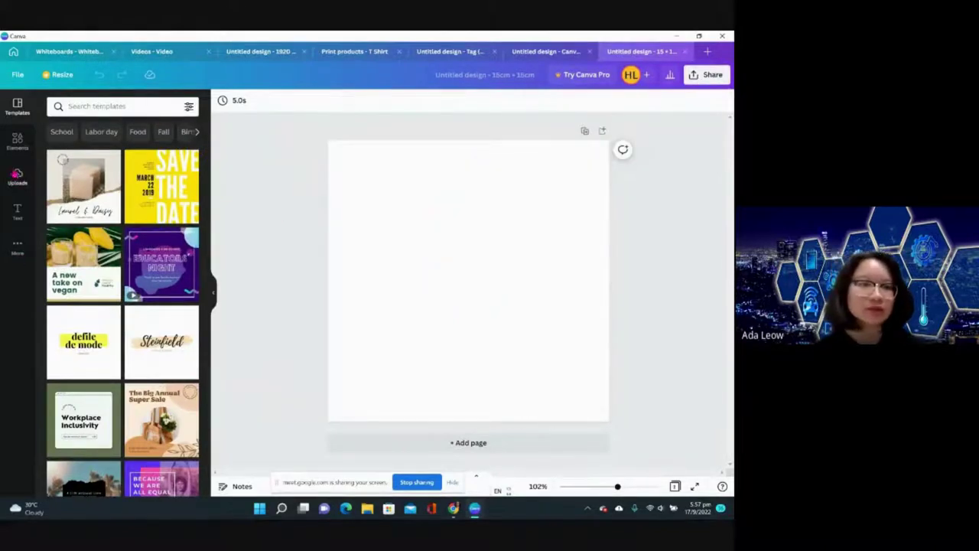
- Add the uploaded portrait photo and enlarge it toward the top-left and bottom-right corners
click(17, 176)
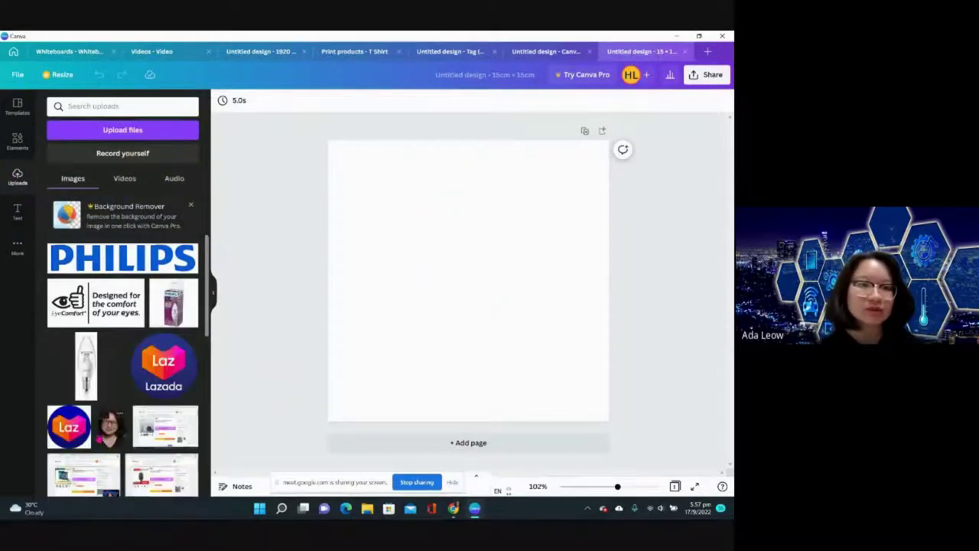
click(110, 427)
drag(406, 197, 363, 140)
click(533, 371)
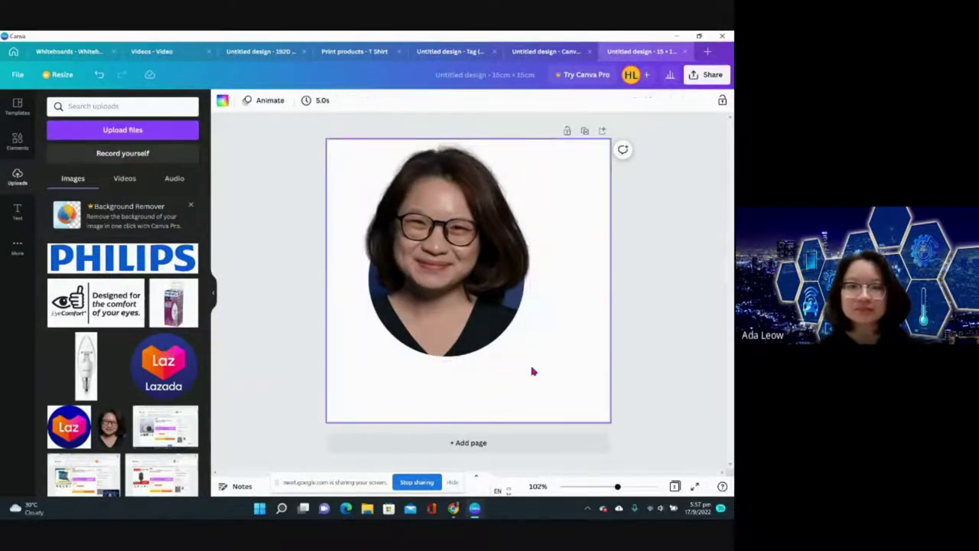
click(517, 353)
drag(528, 360, 565, 417)
- Choose mugs as the print product and resize the design to fit a mug
click(632, 352)
click(705, 74)
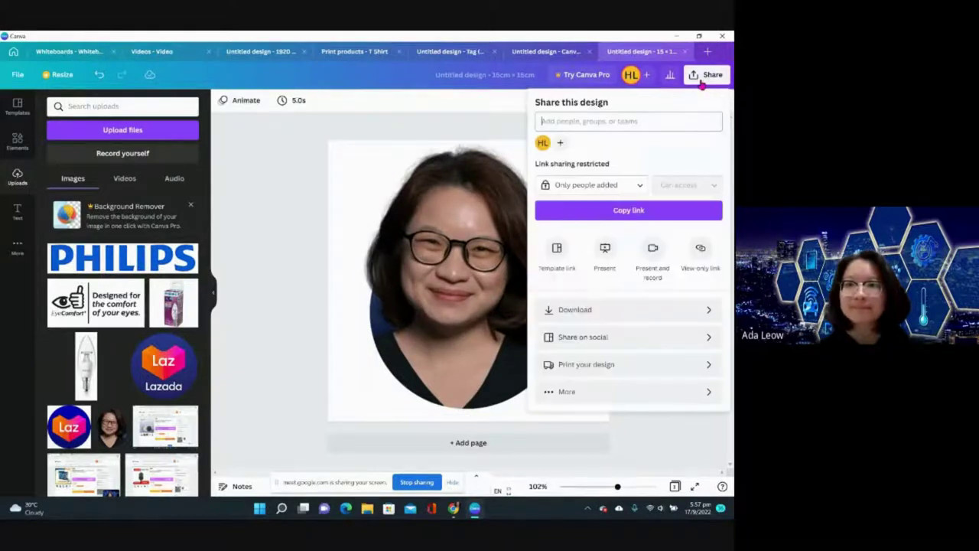
click(634, 366)
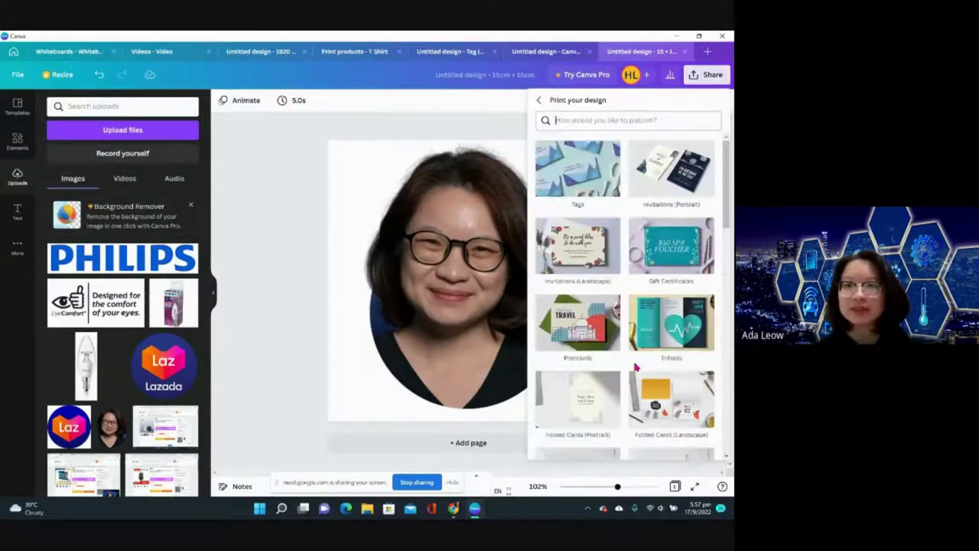
scroll(645, 320, down, 4)
scroll(645, 320, down, 2)
click(667, 336)
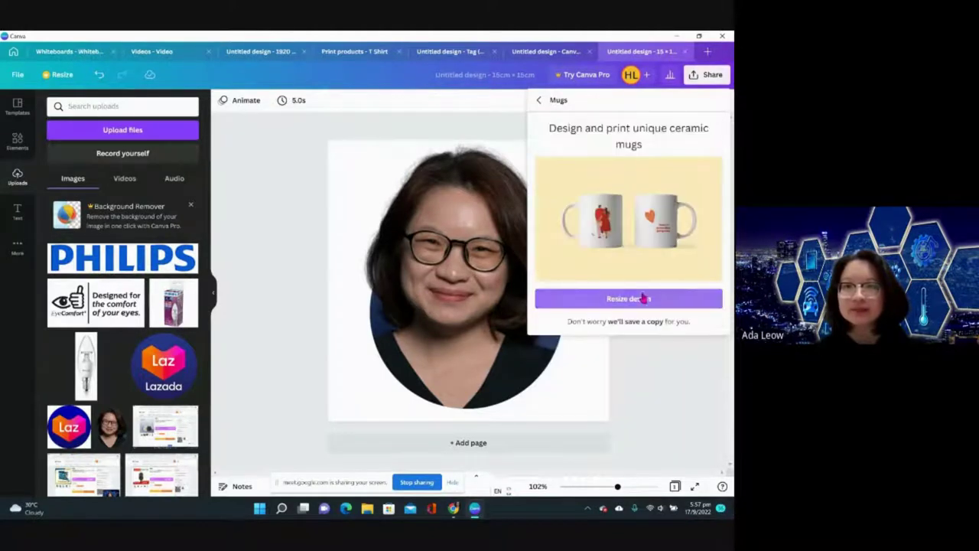
click(642, 298)
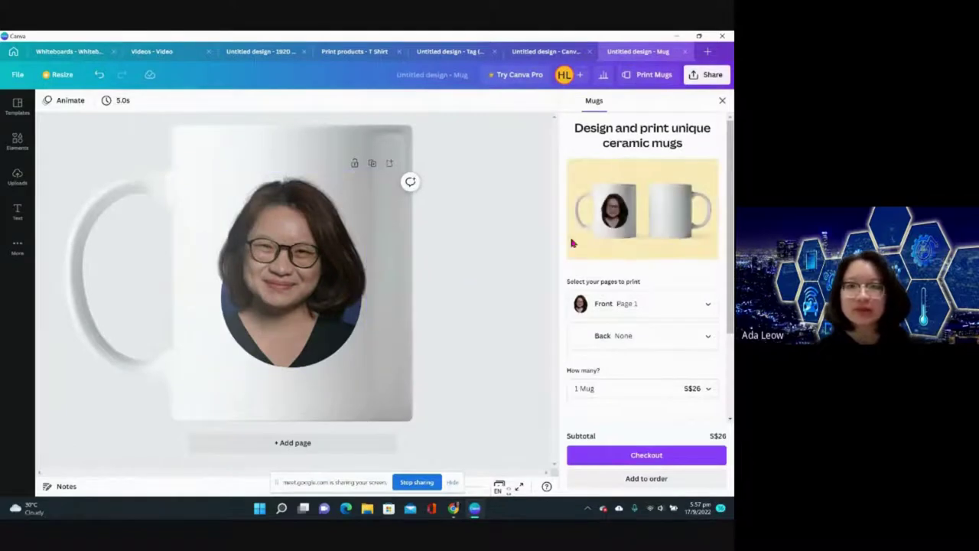
- Print Page 1 on the mug's back, keep the order at one mug for S$26, and show full details
click(658, 333)
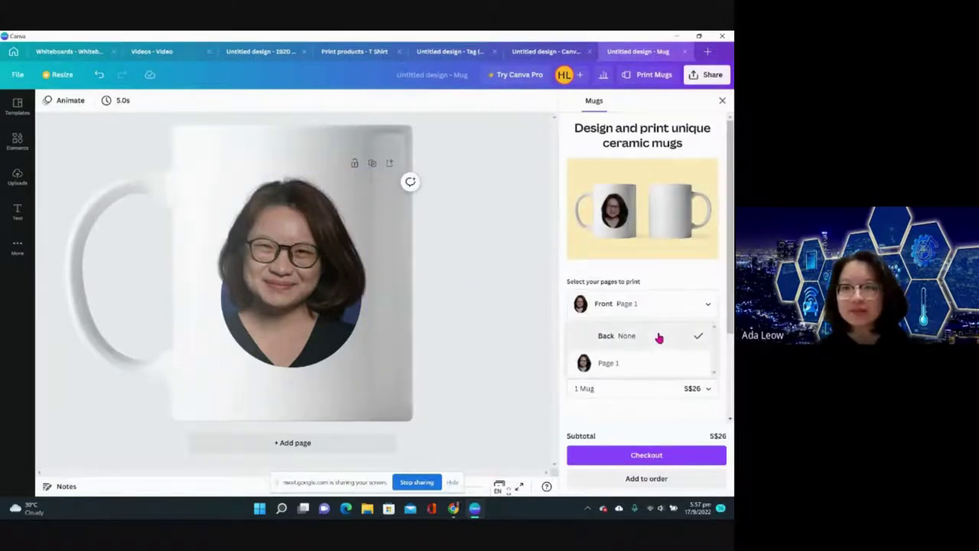
click(635, 364)
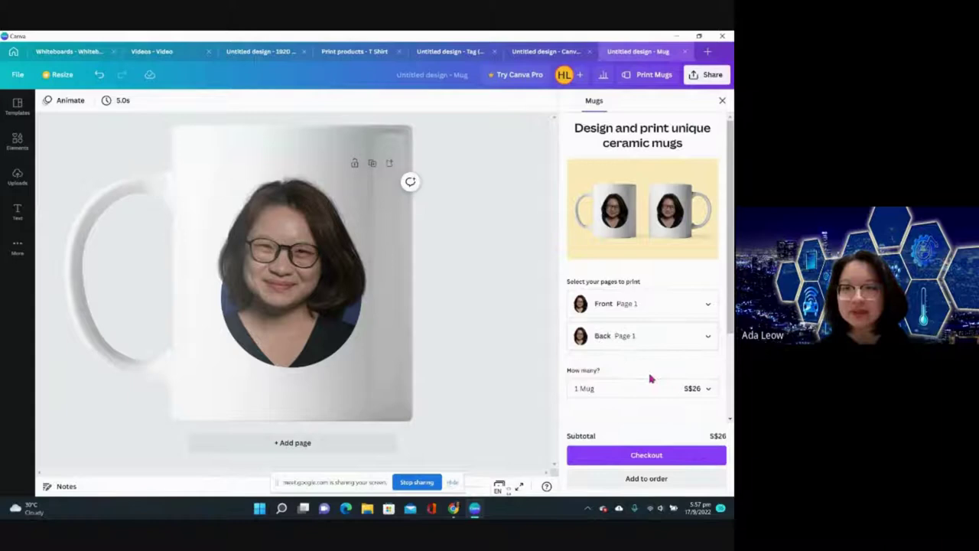
click(643, 394)
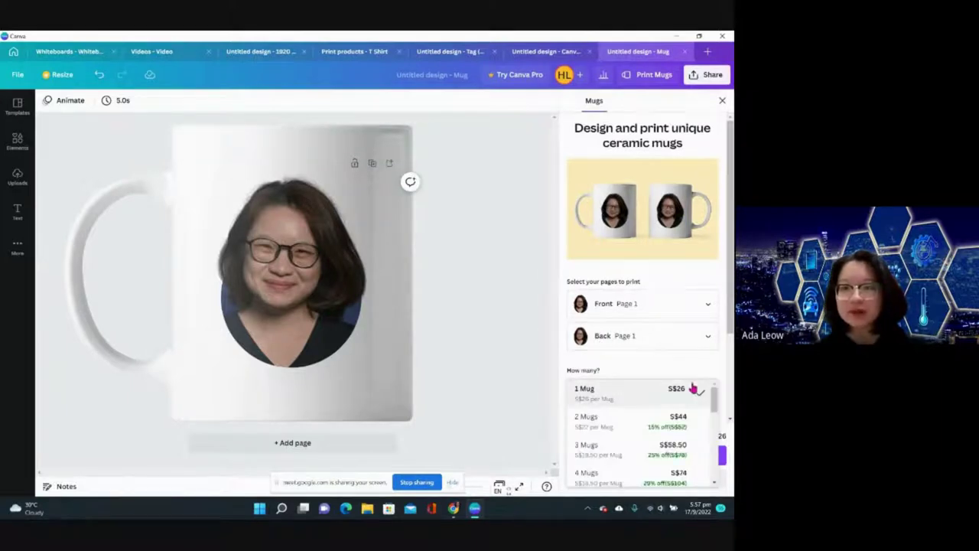
click(535, 399)
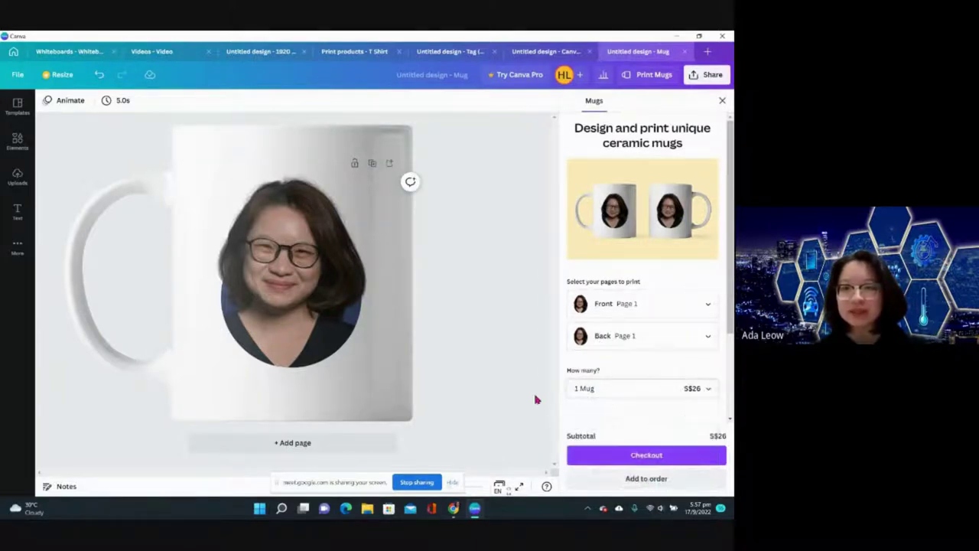
scroll(596, 404, down, 2)
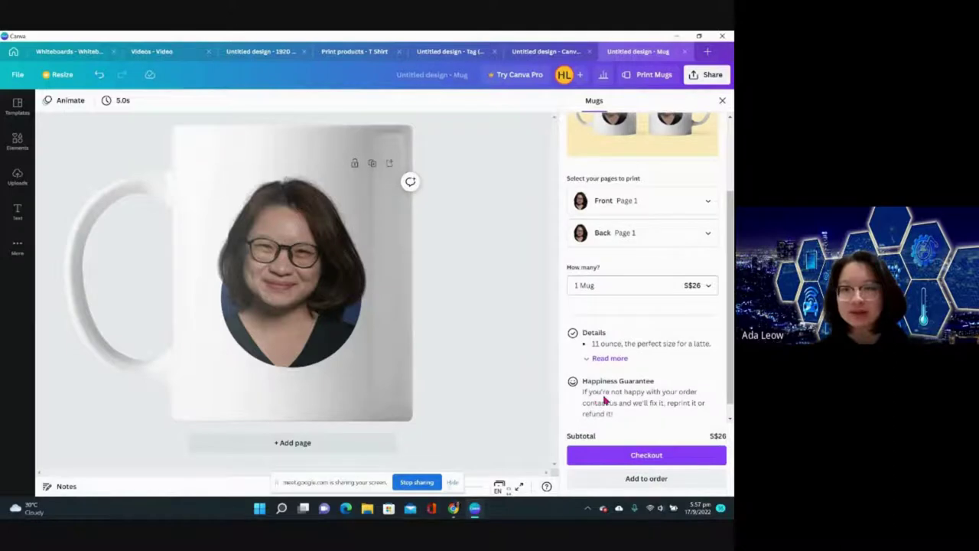
scroll(605, 400, down, 1)
click(599, 341)
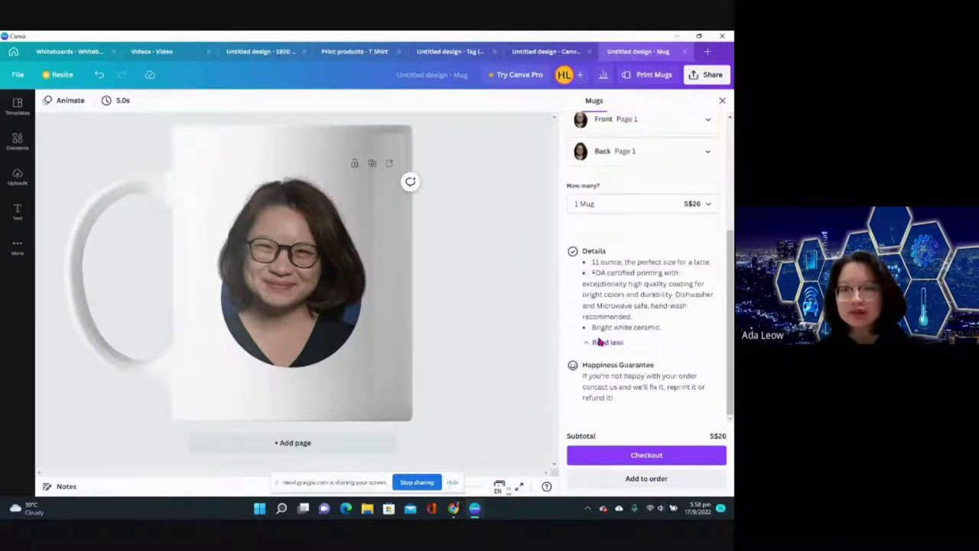
- Proceed to mug checkout and fill in the recipient's name, contact number and street address
click(629, 455)
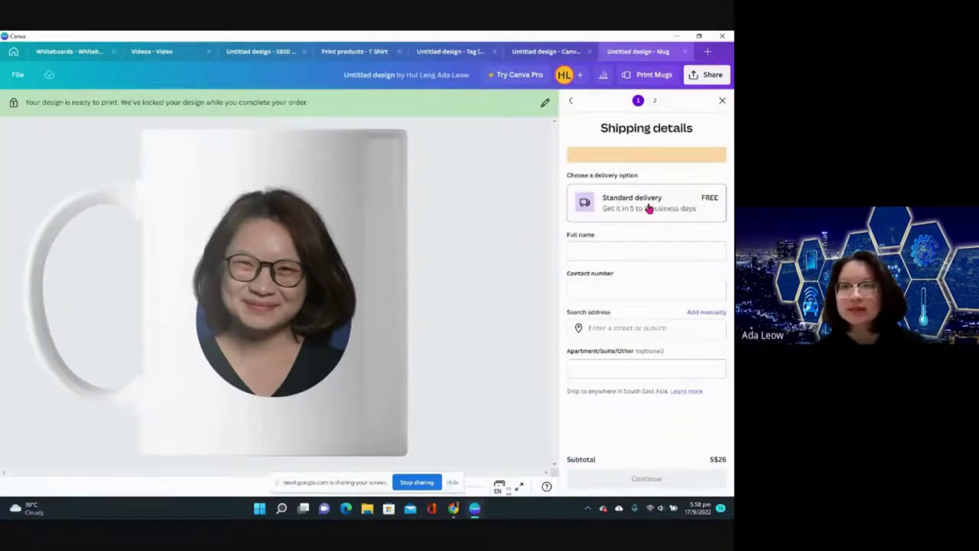
scroll(589, 253, down, 1)
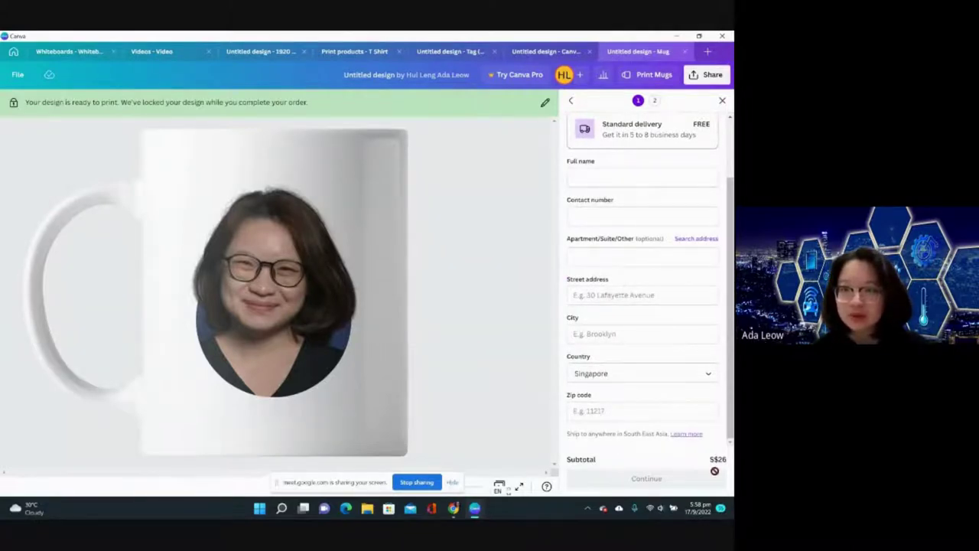
click(657, 176)
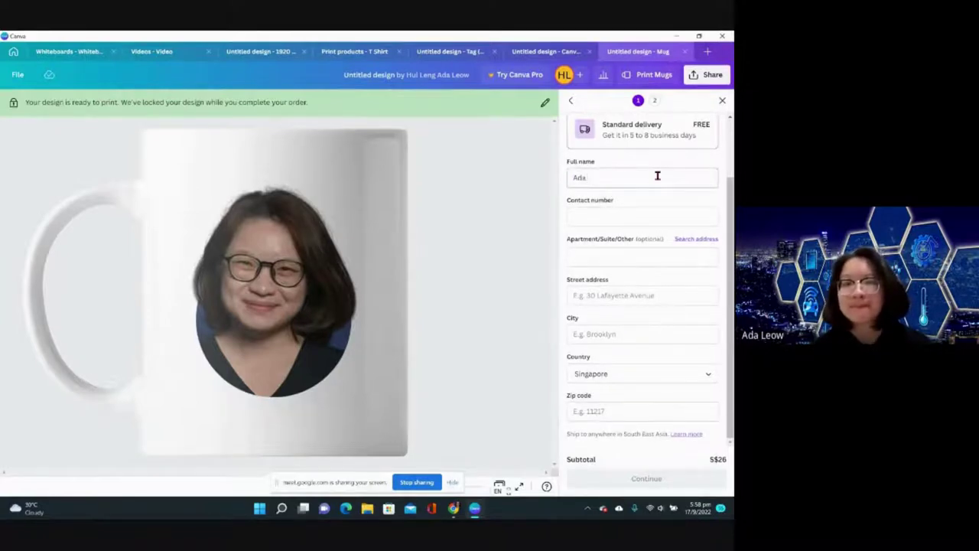
key(Tab)
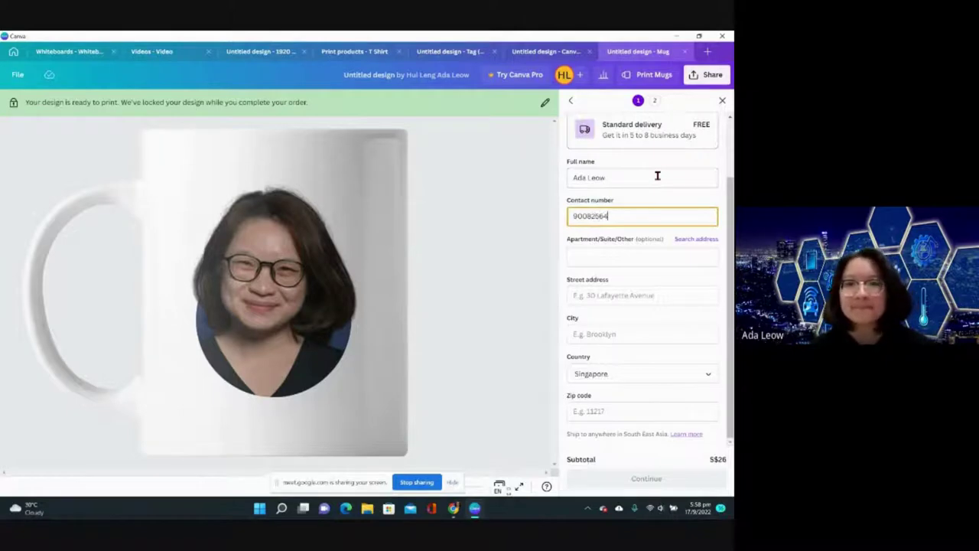
click(637, 296)
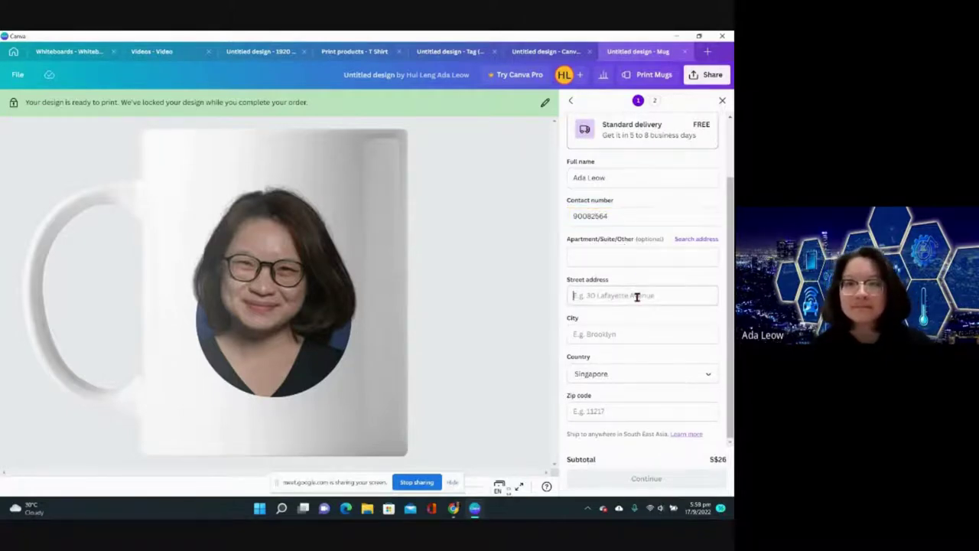
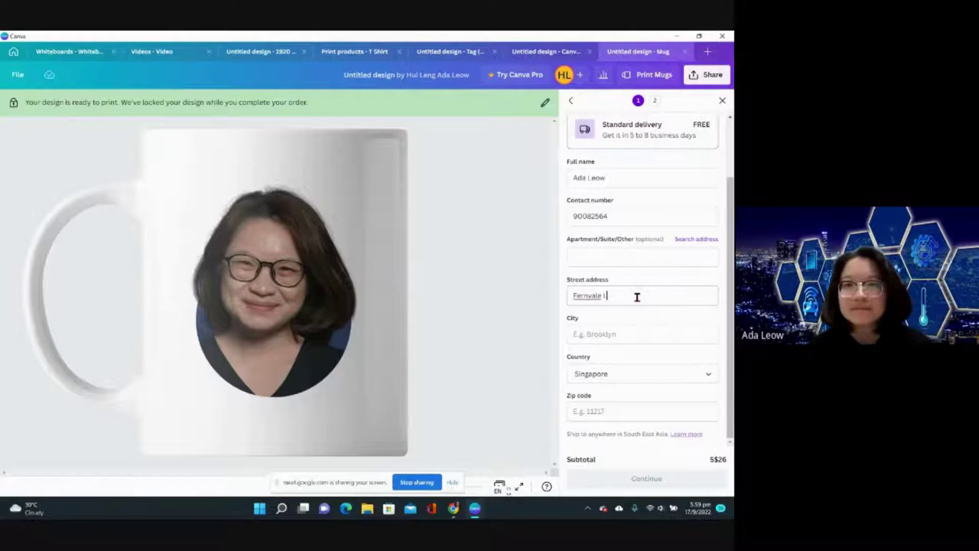
- Enter the city and zip code, submit the delivery details, then return to Canva home
key(Tab)
text(Singapore)
key(Tab)
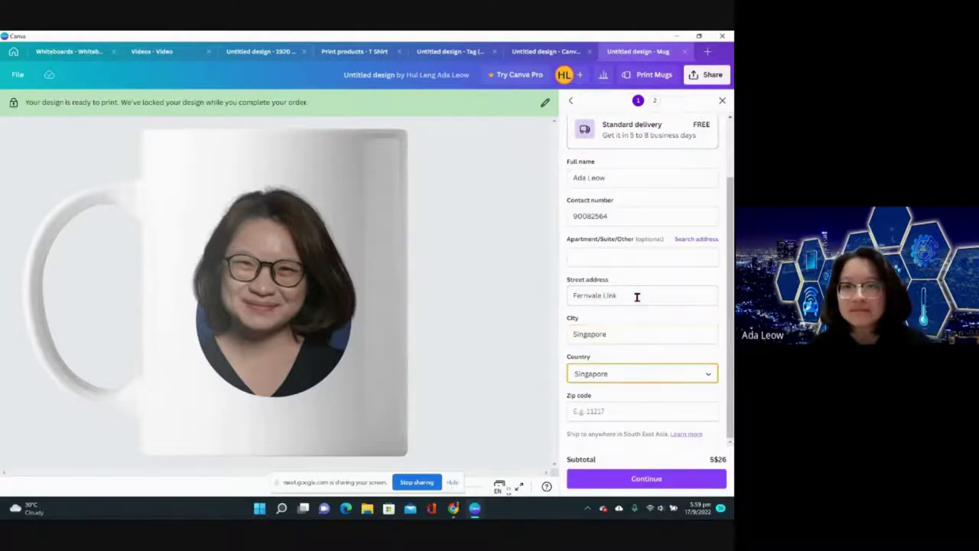
key(Tab)
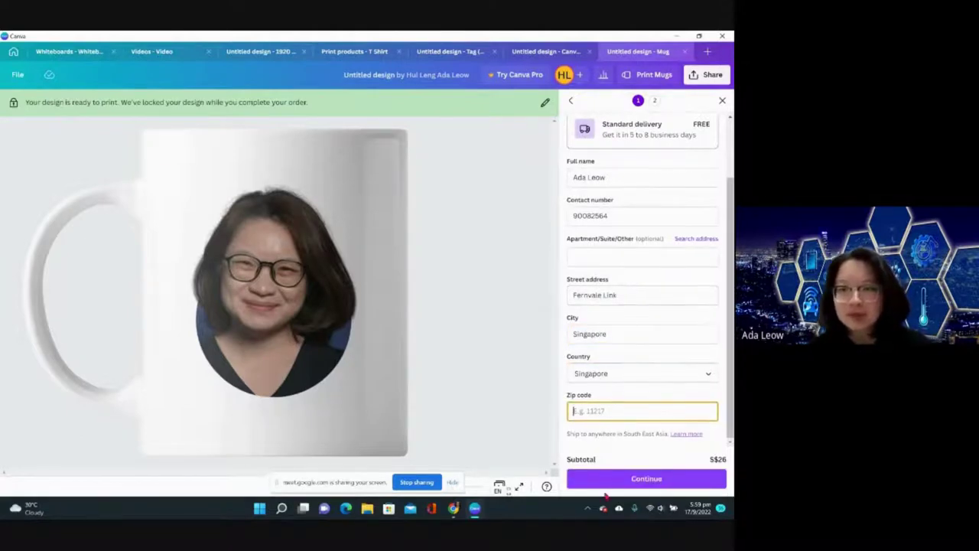
click(645, 478)
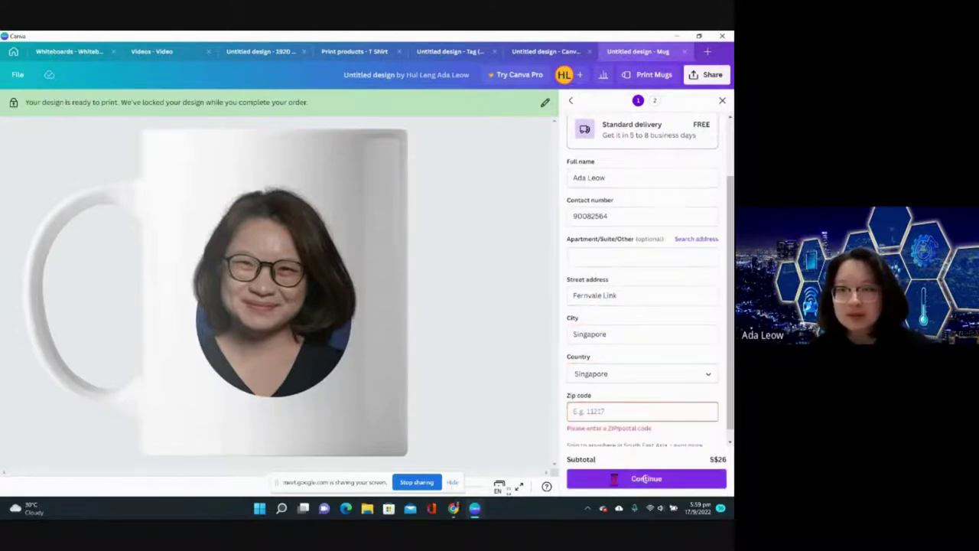
click(615, 403)
text(792467)
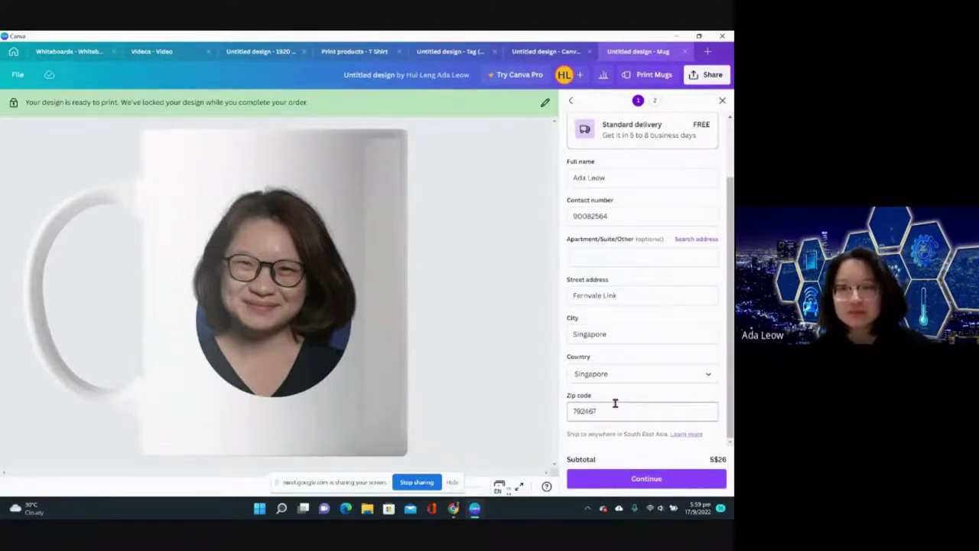
key(Return)
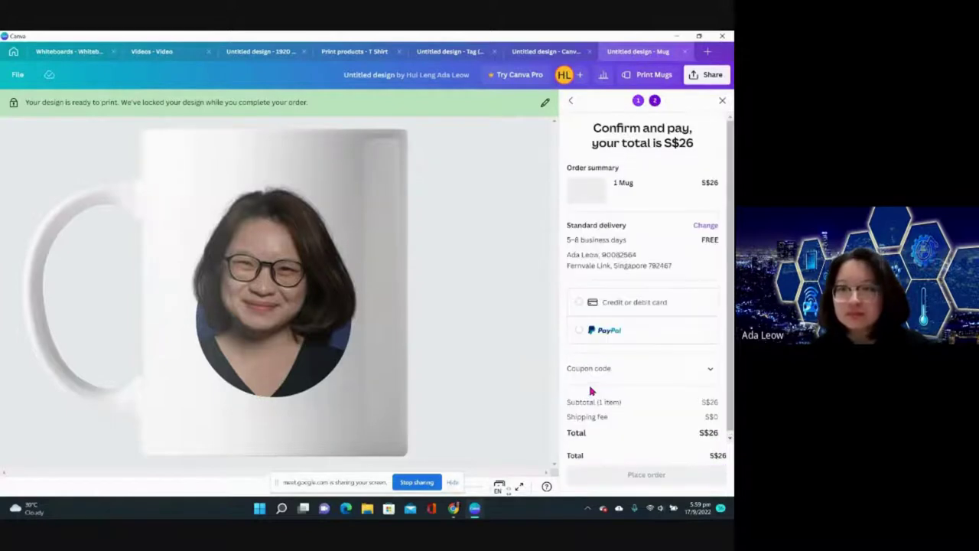
scroll(631, 258, down, 1)
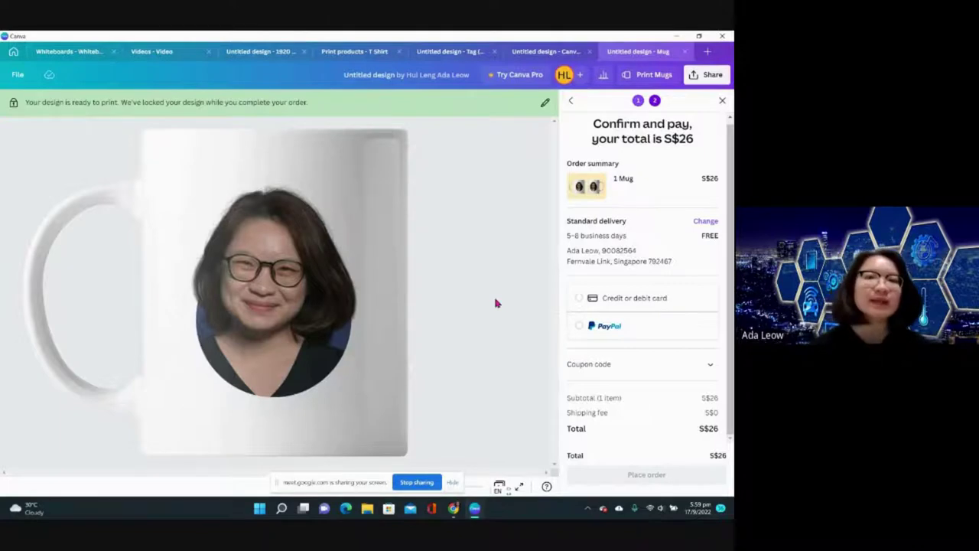
click(13, 52)
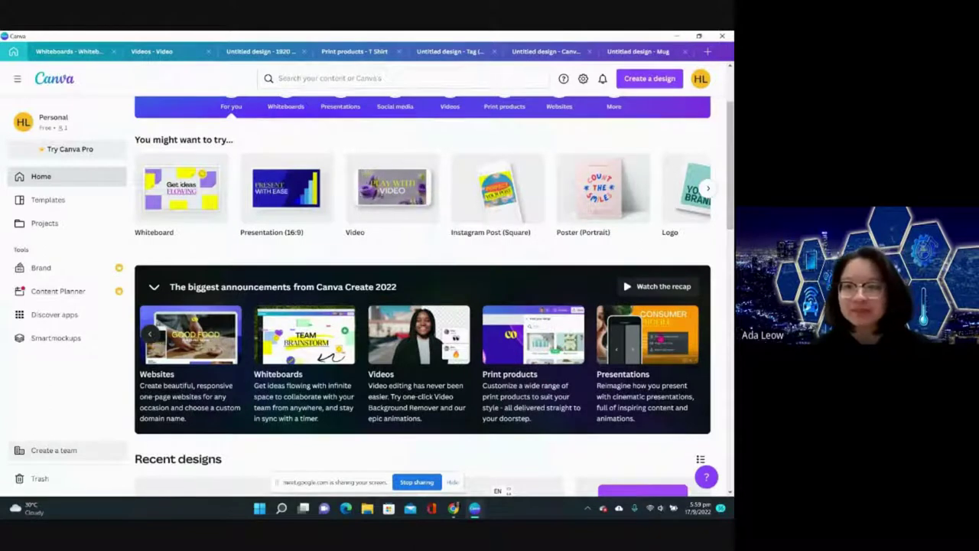
- Start a new 16:9 presentation design from the home page
click(661, 338)
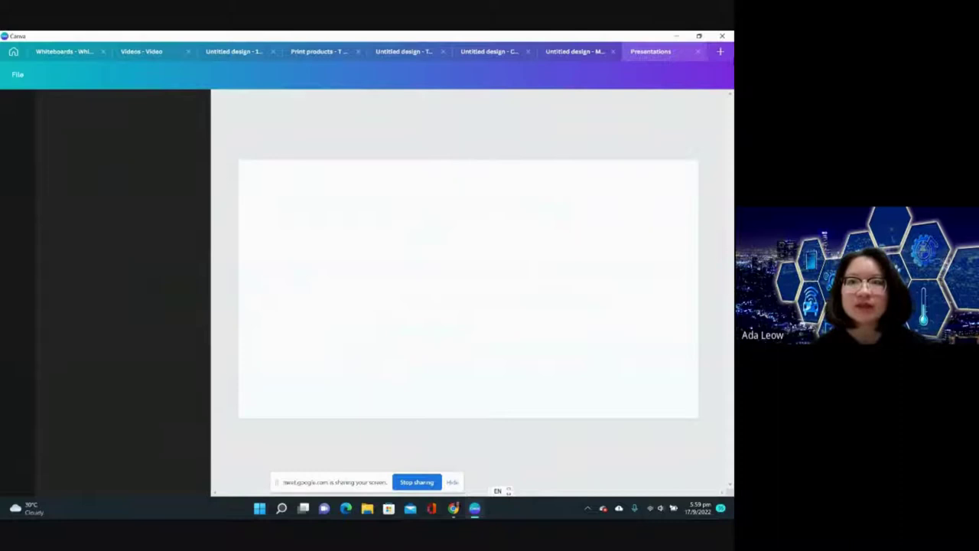
click(720, 53)
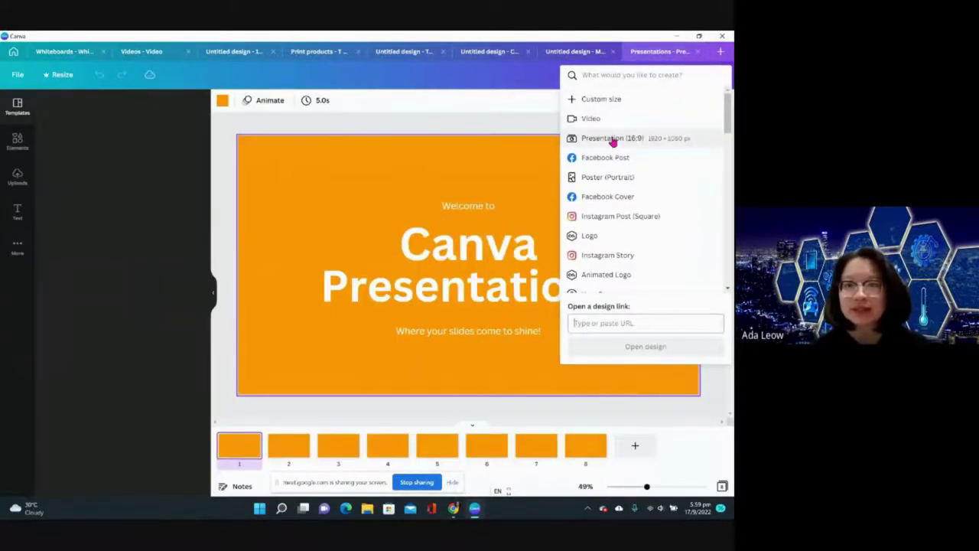
scroll(605, 263, down, 3)
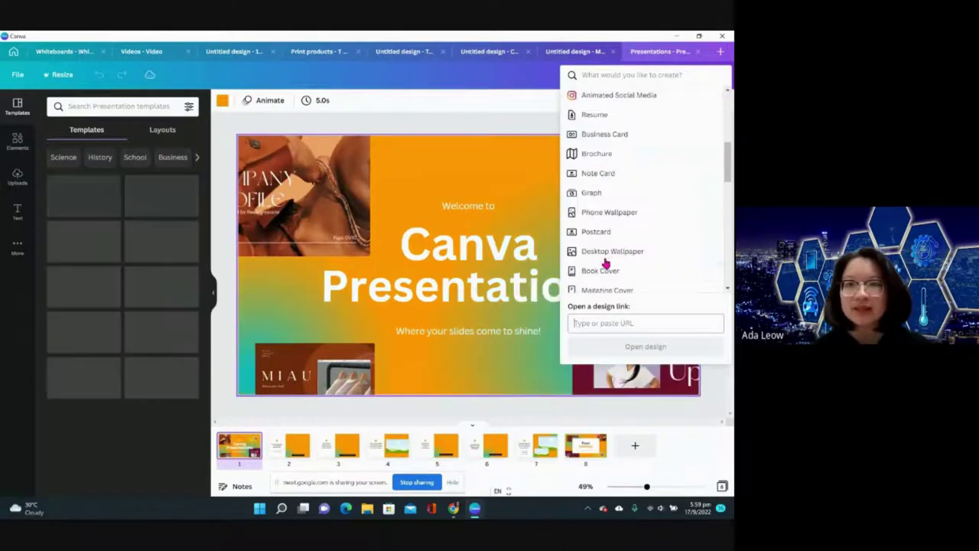
click(214, 153)
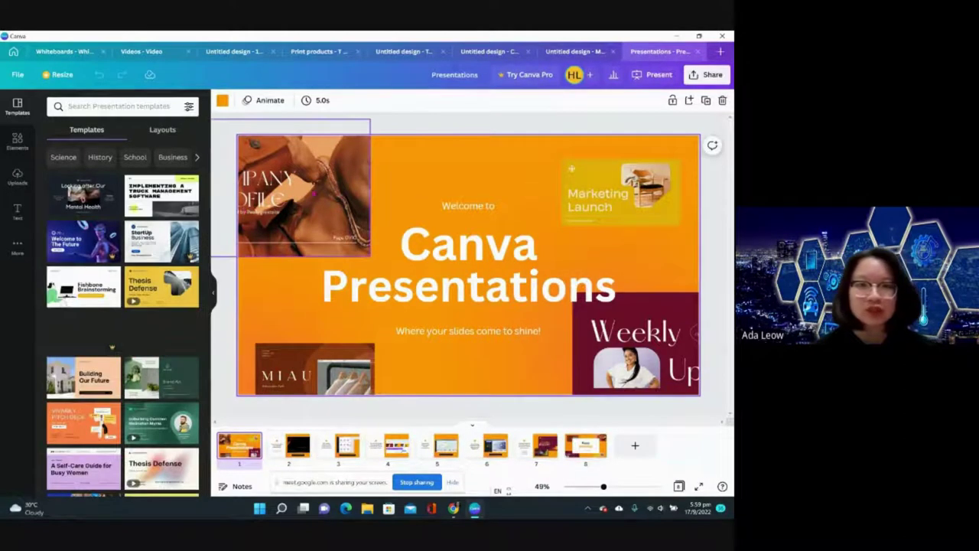
- Browse slides 2 and 3 of the template deck and bring up the Present options
click(289, 446)
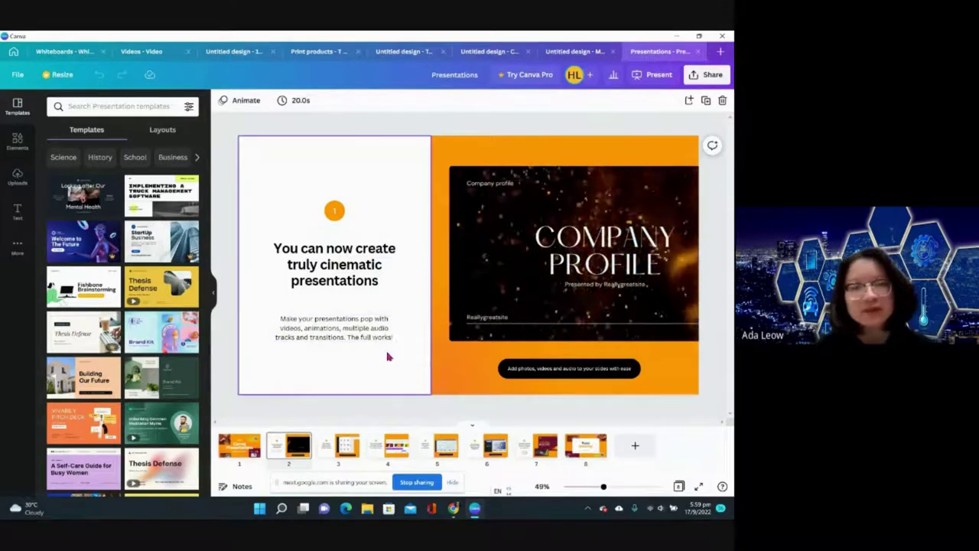
scroll(360, 321, down, 2)
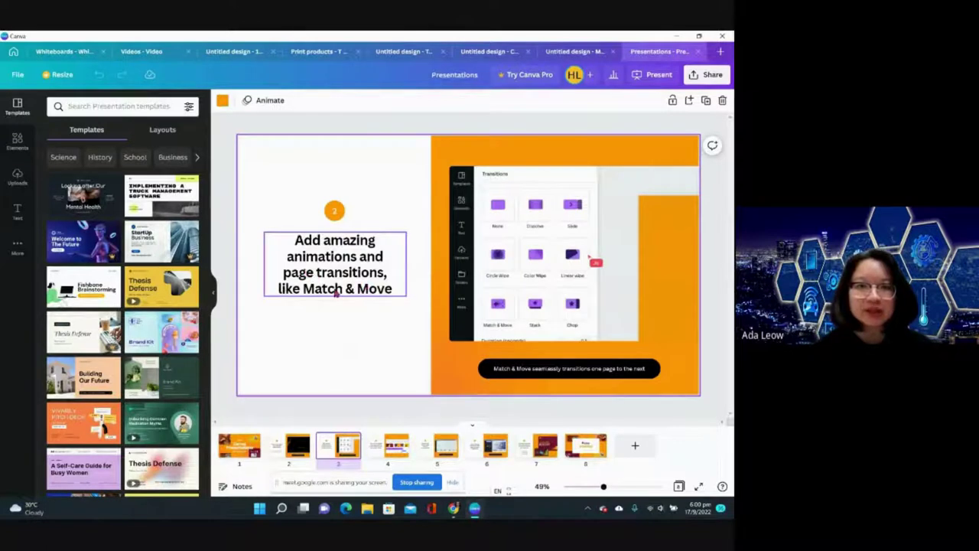
click(309, 368)
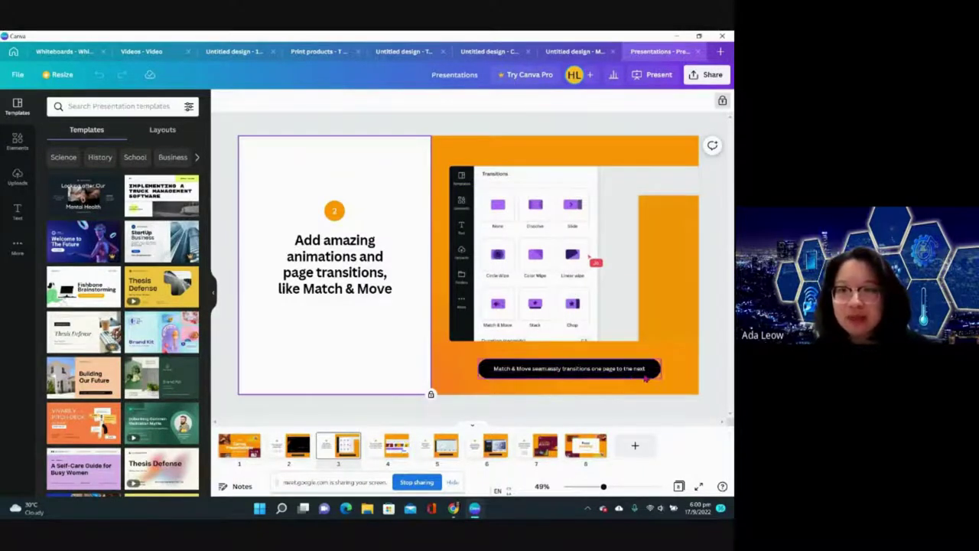
click(656, 74)
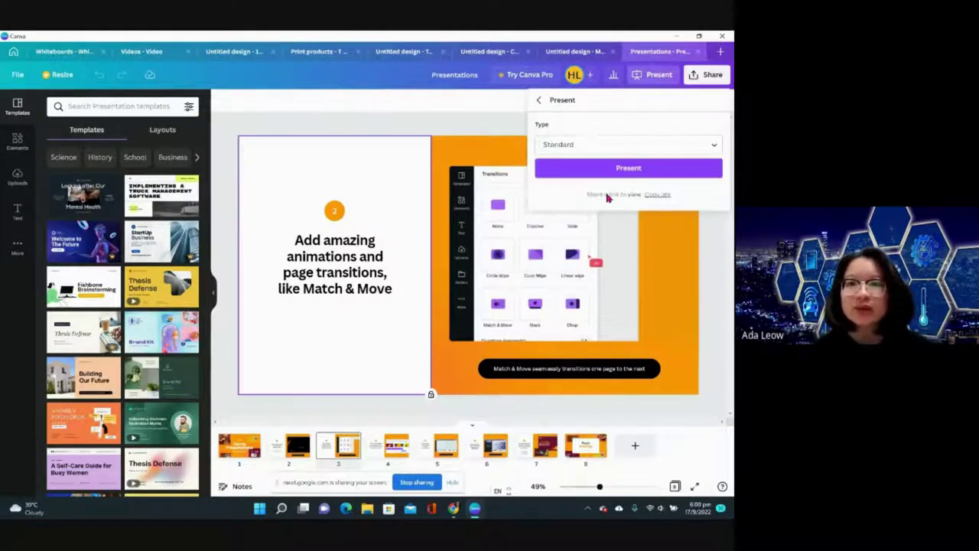
- Present the deck full screen, stepping forward and back through slides, then exit with Esc
click(603, 169)
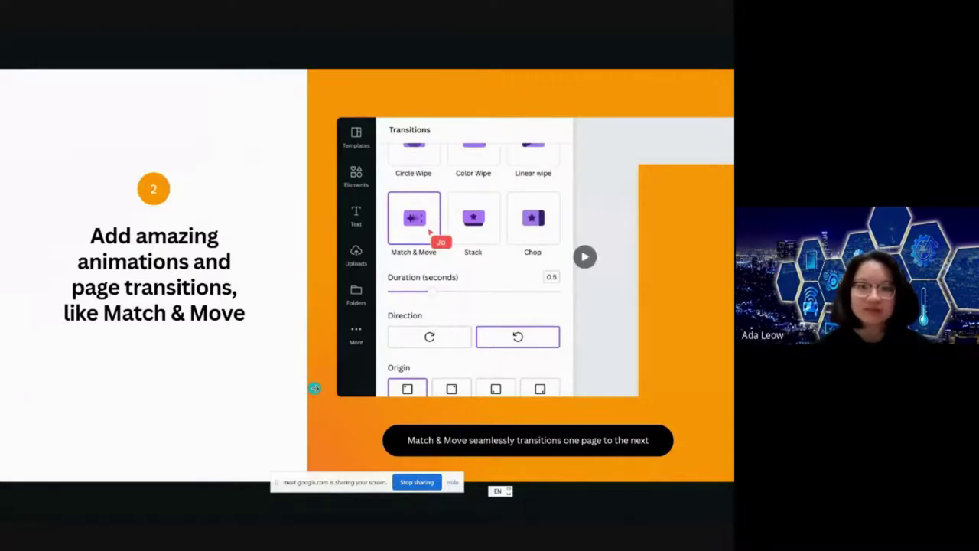
key(Right)
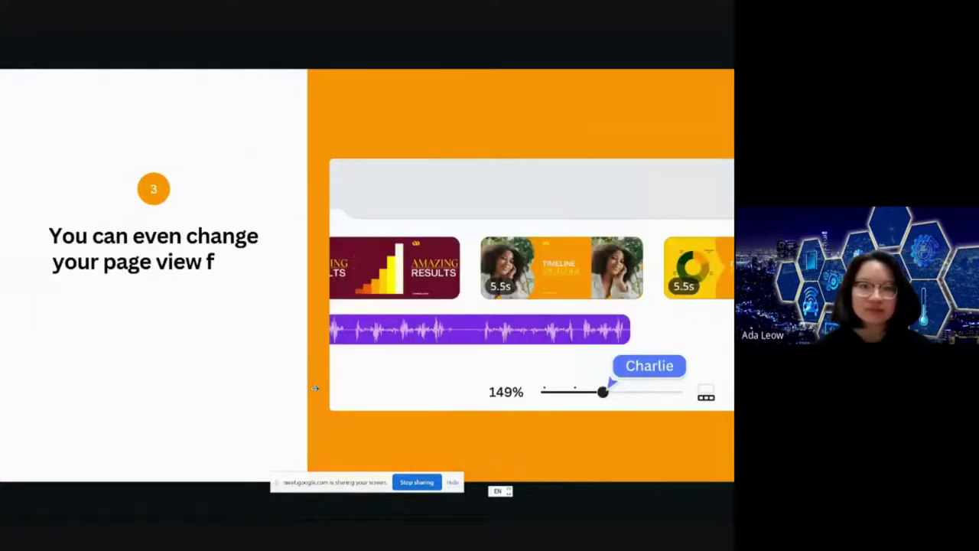
key(Right)
key(Right)
key(Right)
key(Right)
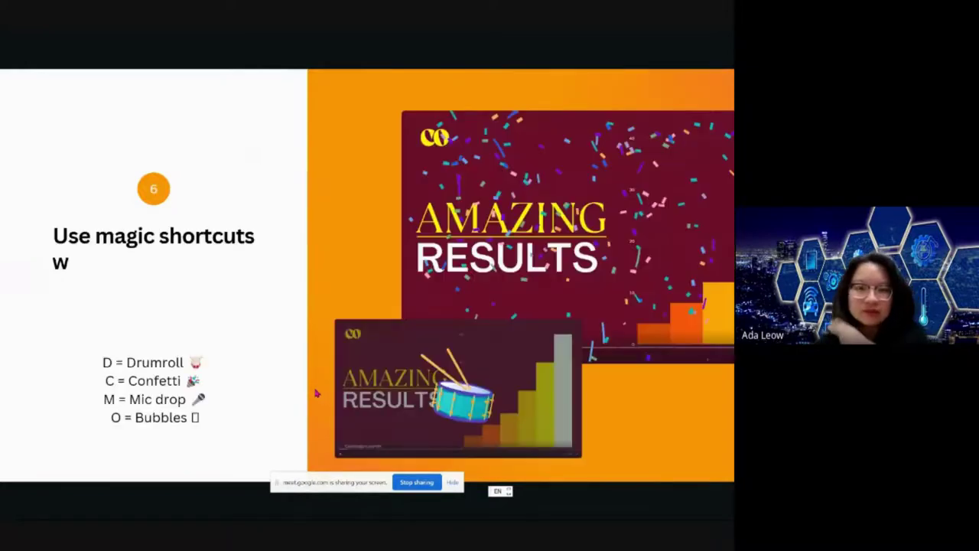
key(Left)
key(Left)
key(Left)
key(Left)
key(Left)
key(Left)
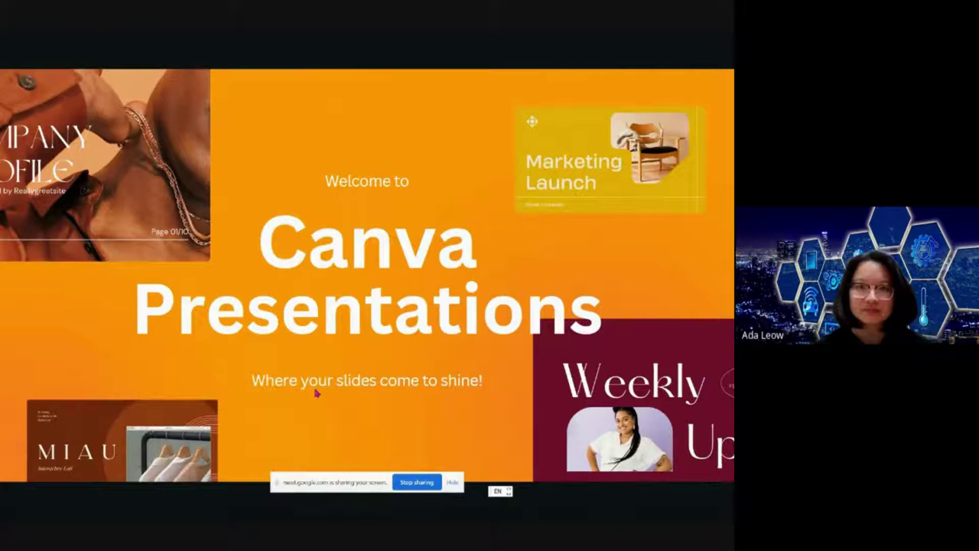
key(Right)
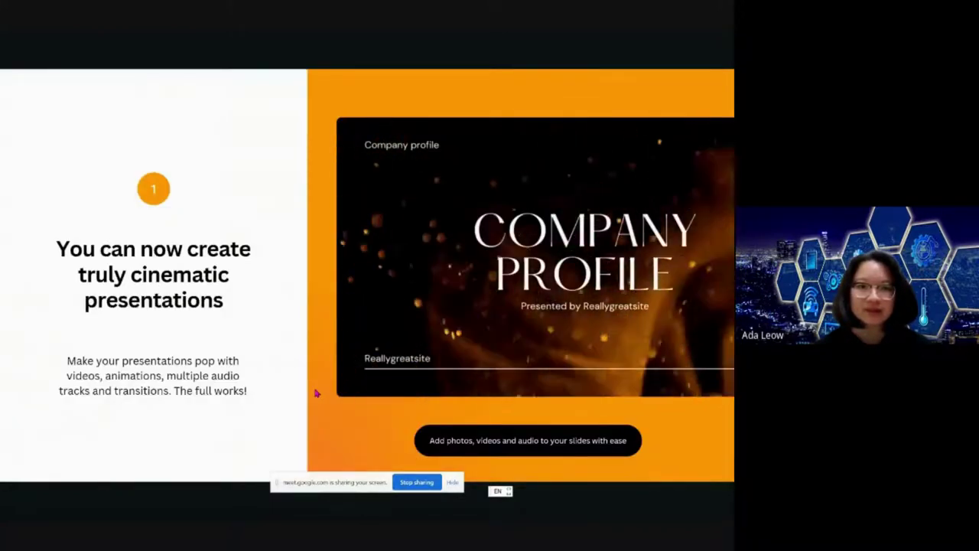
key(Right)
key(Escape)
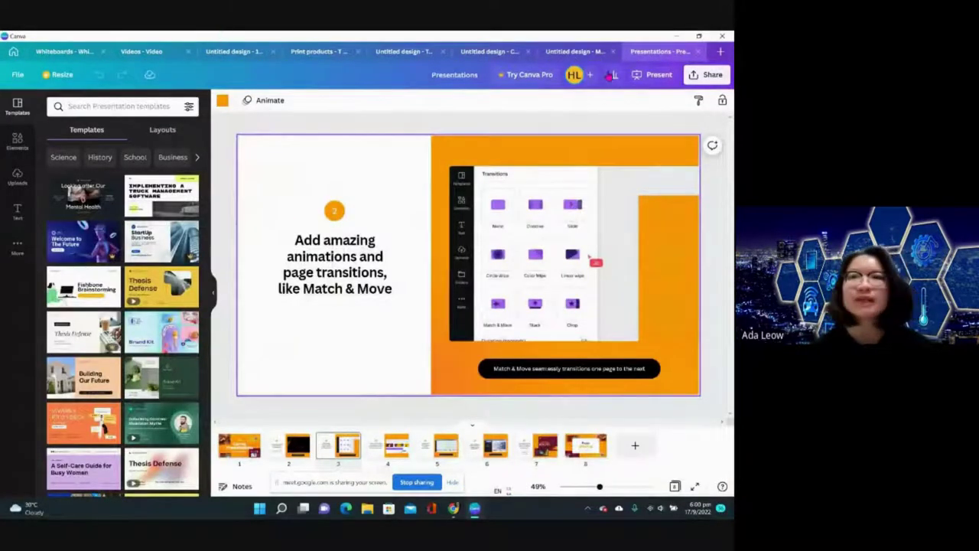
- Close all eight open design tabs, Presentations through Whiteboards, and scroll the home page
click(697, 51)
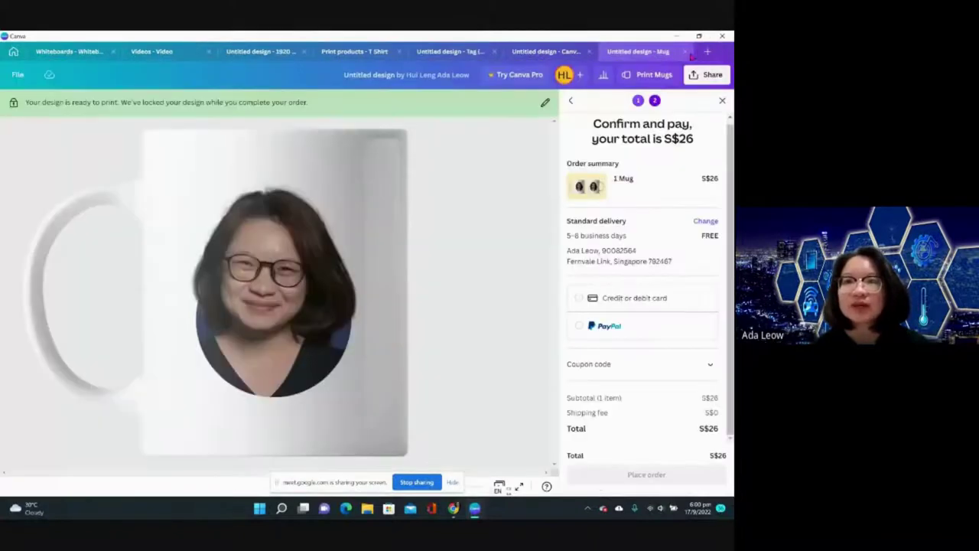
click(686, 52)
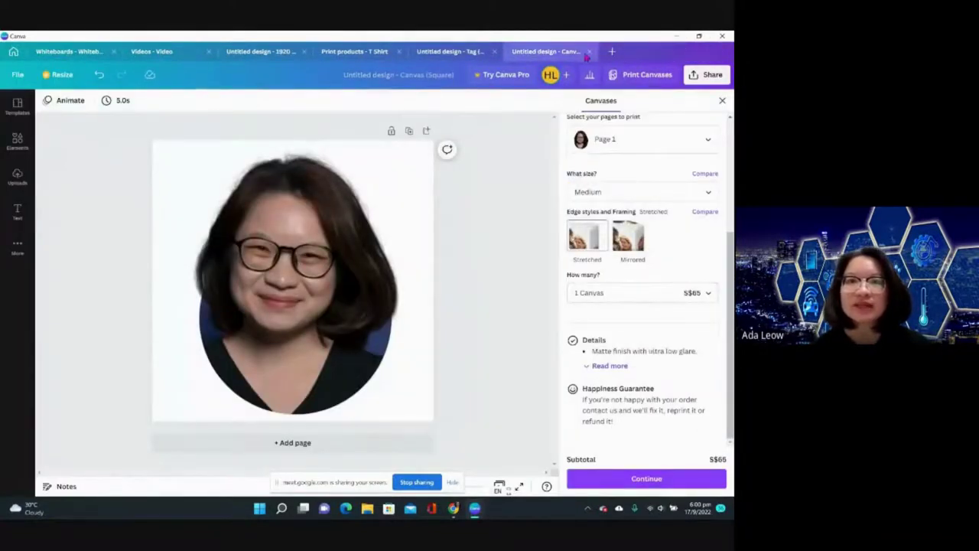
click(493, 51)
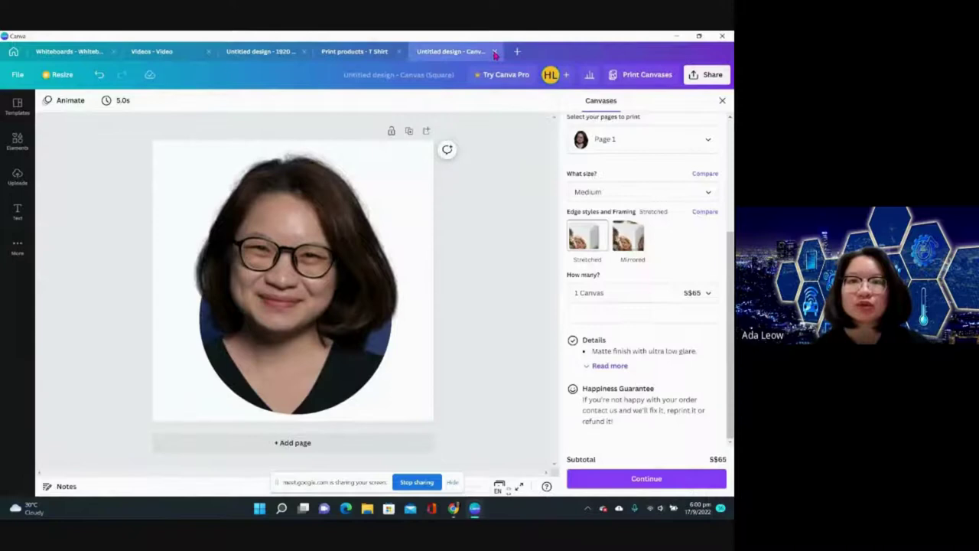
click(494, 52)
click(399, 52)
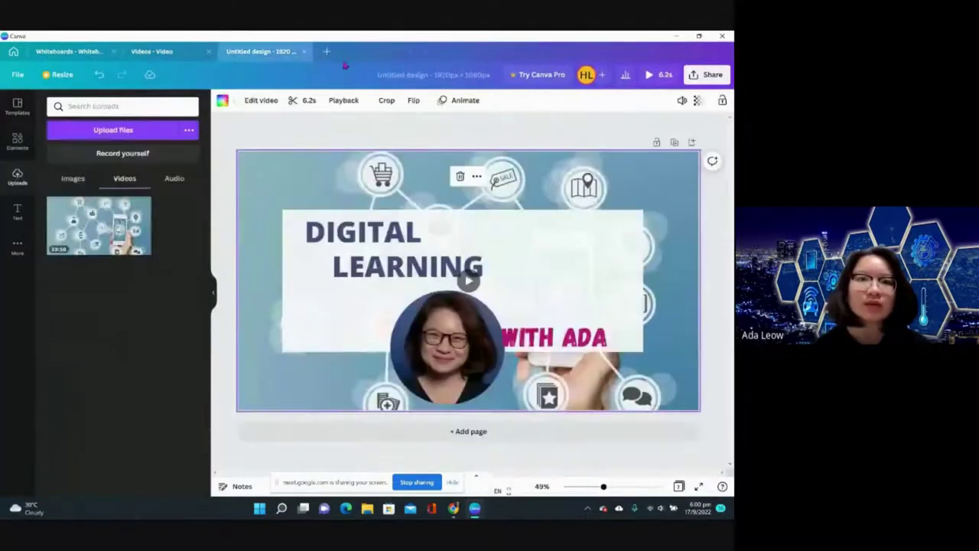
click(304, 51)
click(208, 52)
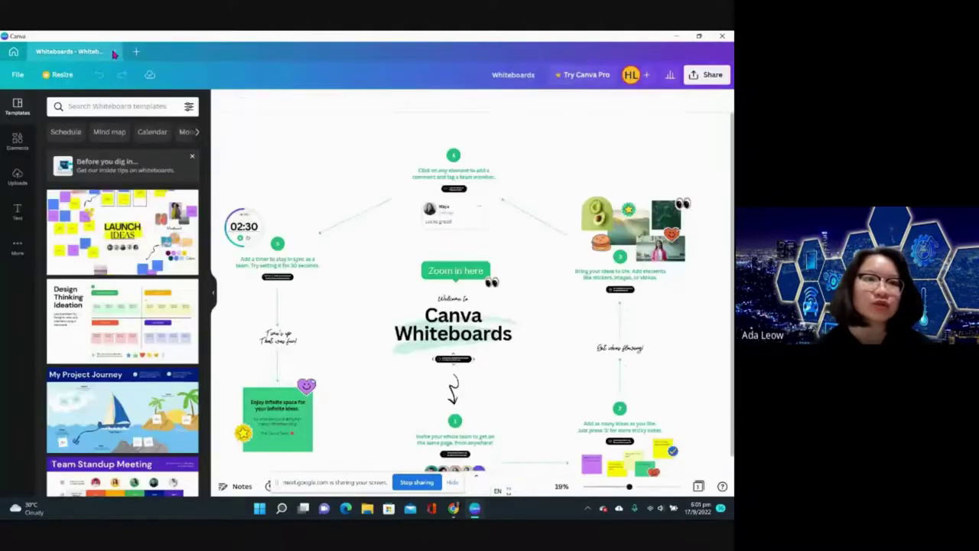
click(113, 52)
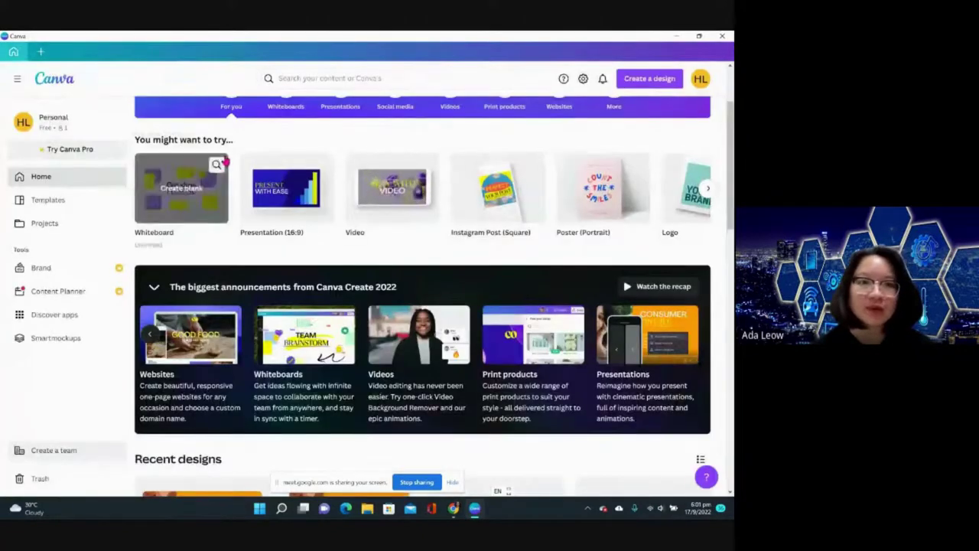
scroll(422, 202, down, 3)
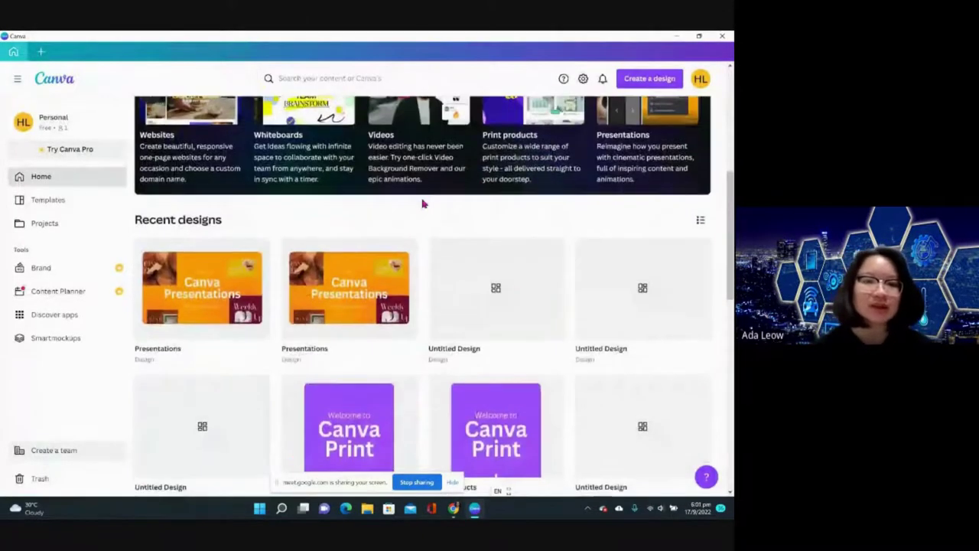
scroll(422, 204, up, 3)
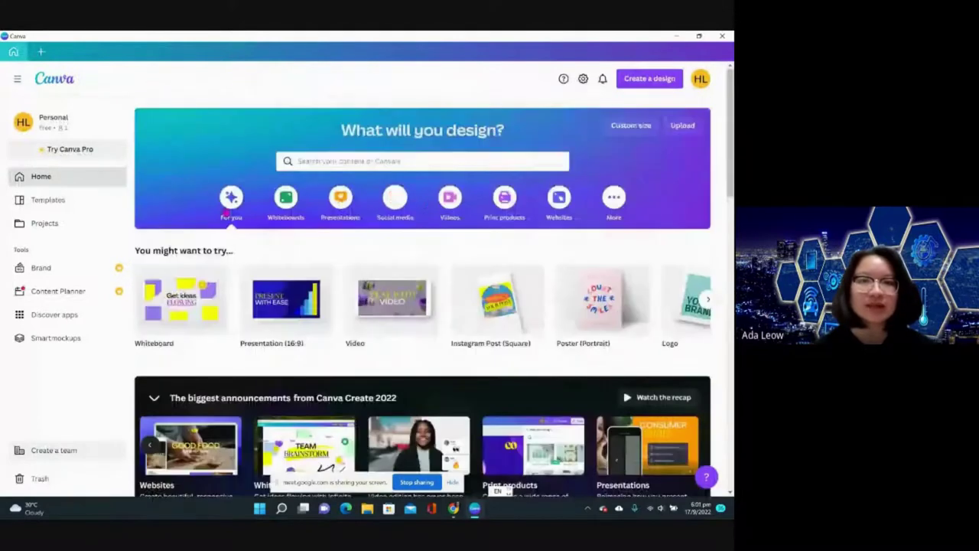
- Create a new Facebook Post and add the uploaded portrait photo from Uploads
click(649, 79)
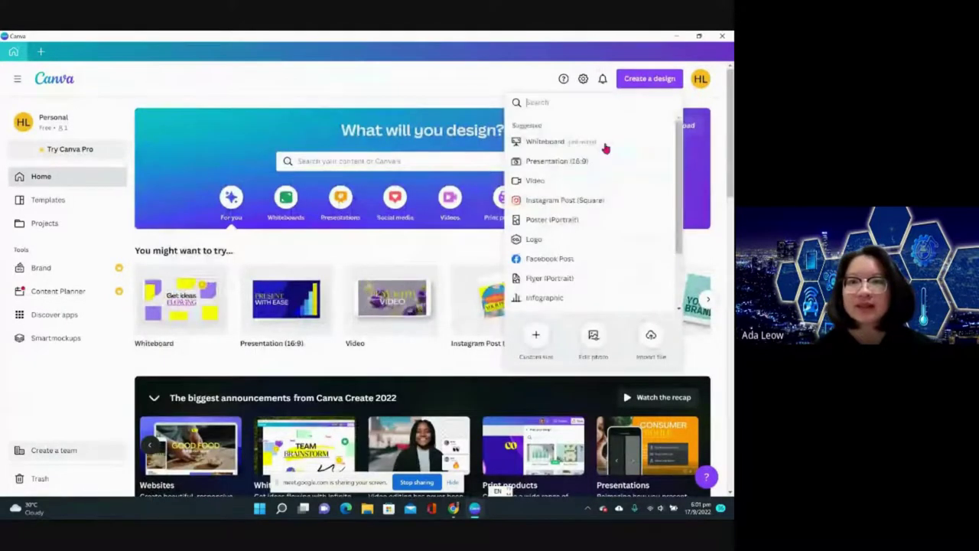
click(563, 260)
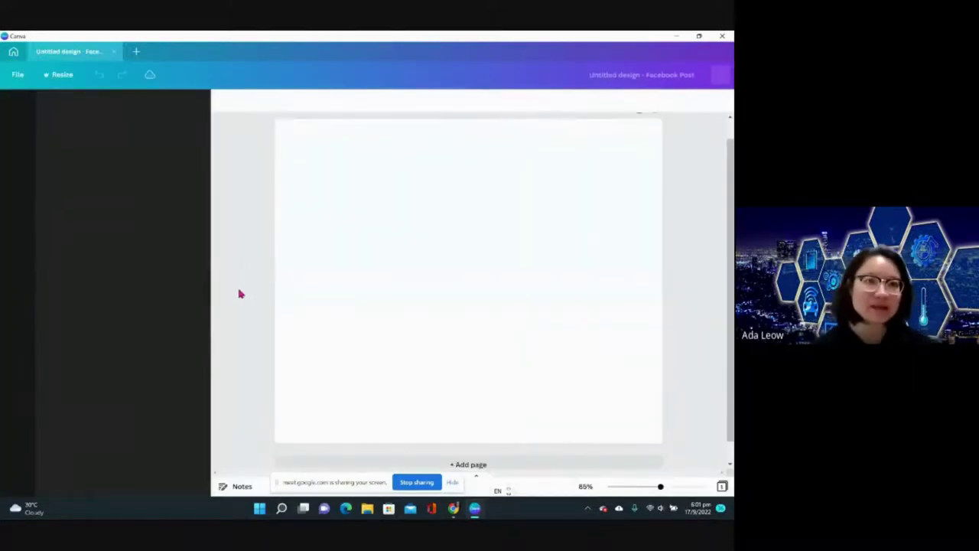
click(33, 182)
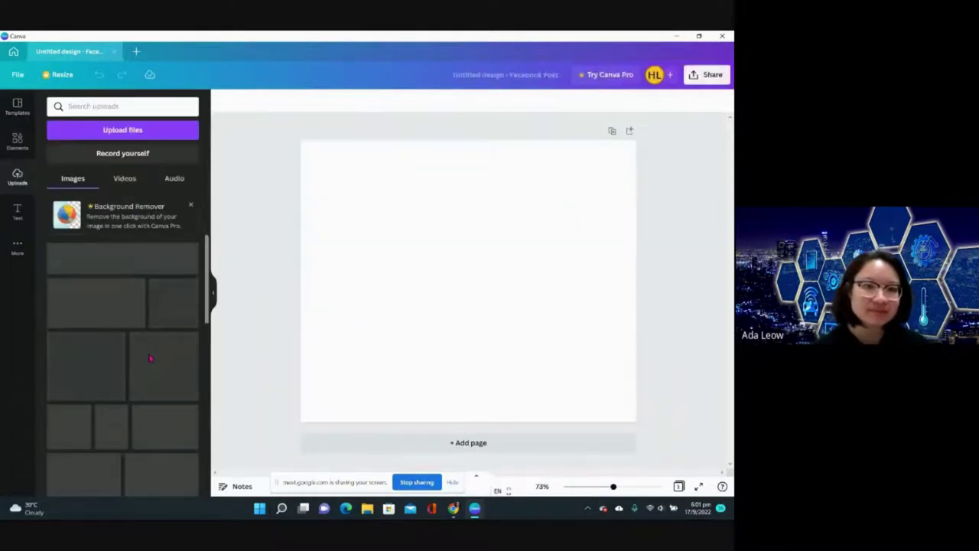
click(109, 427)
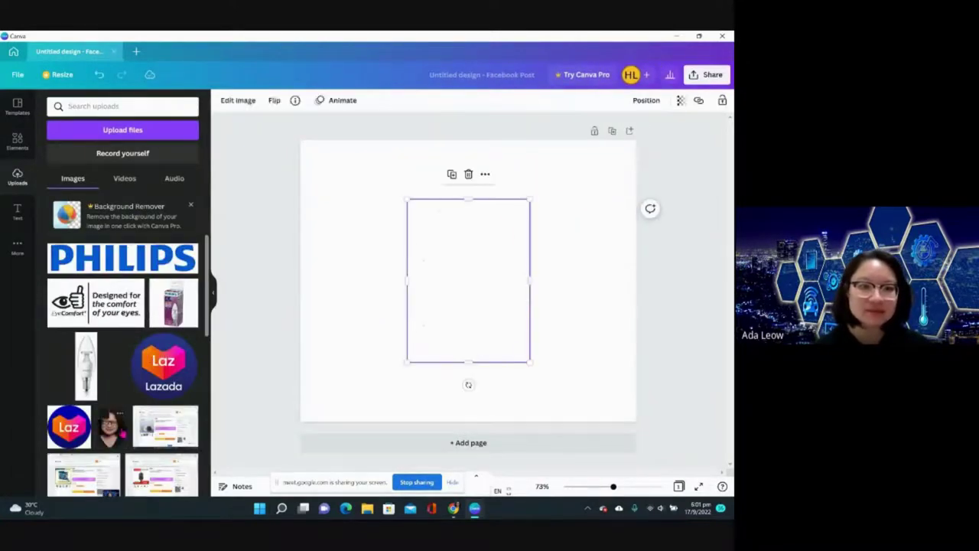
- Apply the Laptop 5 smartmockup to the portrait and nudge it slightly up and right
click(243, 103)
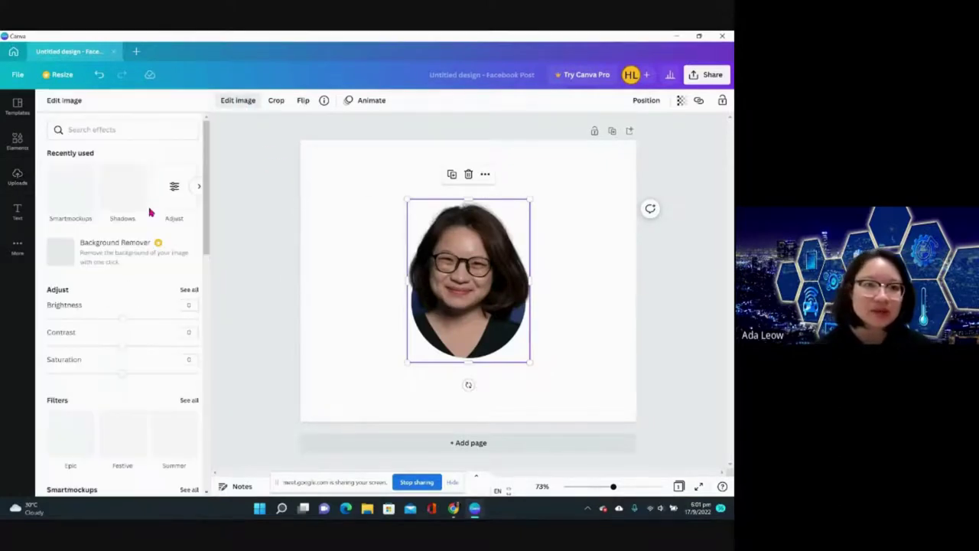
scroll(120, 306, down, 3)
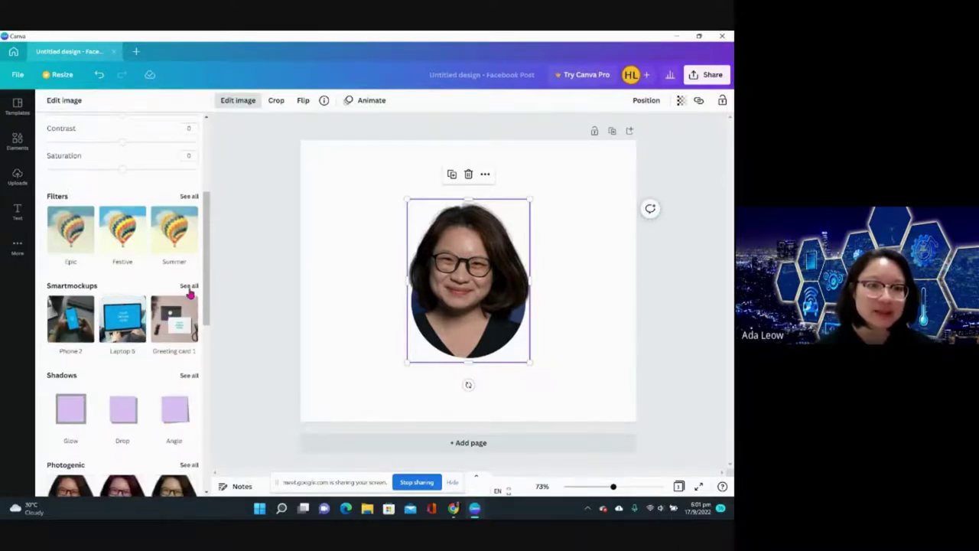
click(189, 286)
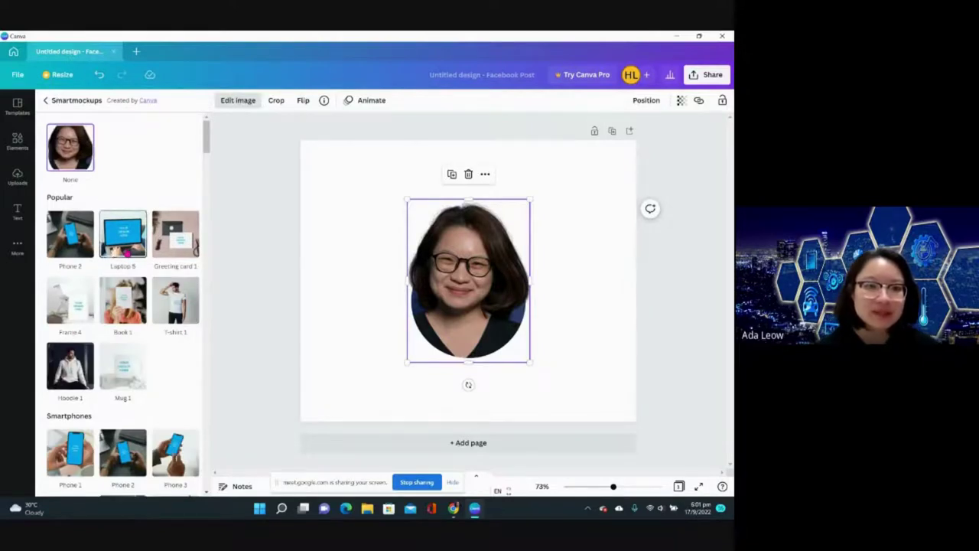
click(122, 237)
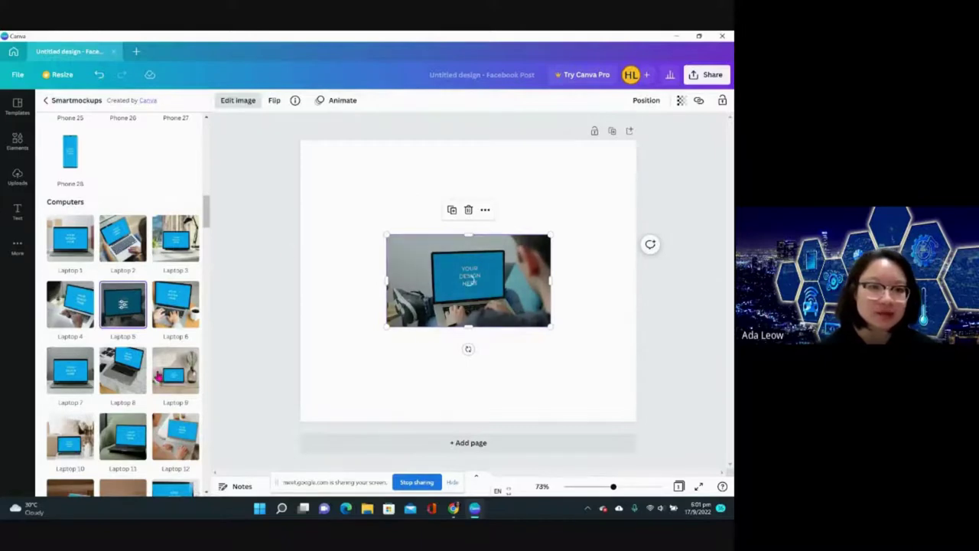
scroll(168, 350, down, 3)
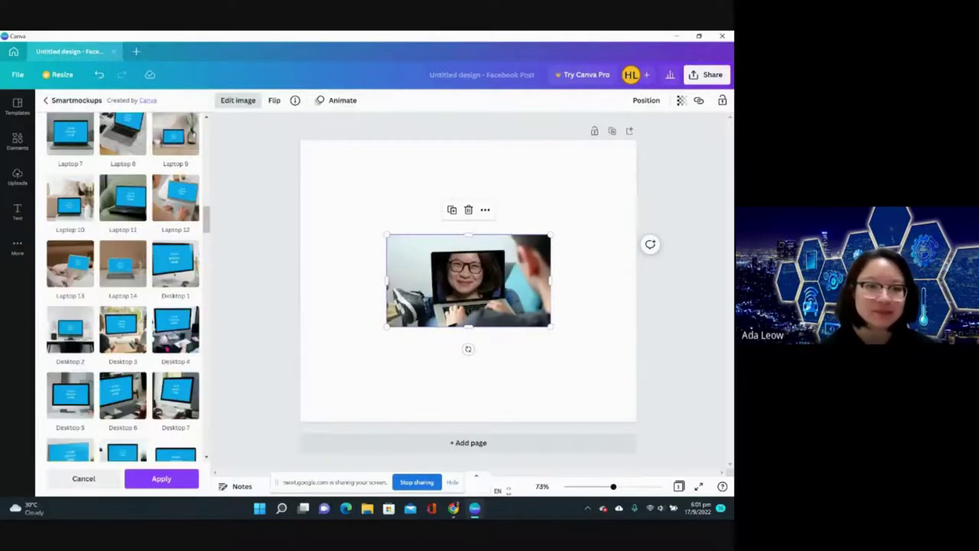
drag(475, 282, 479, 276)
click(475, 293)
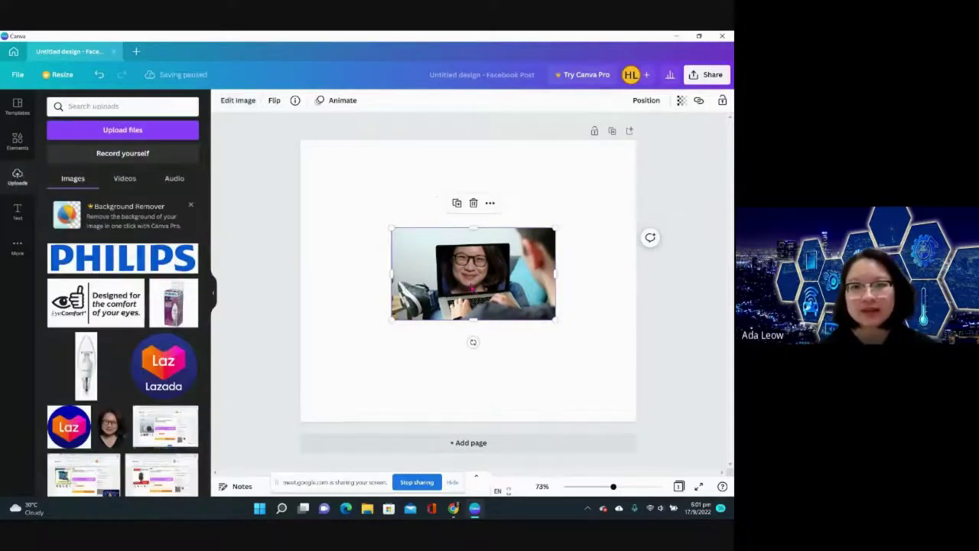
click(242, 103)
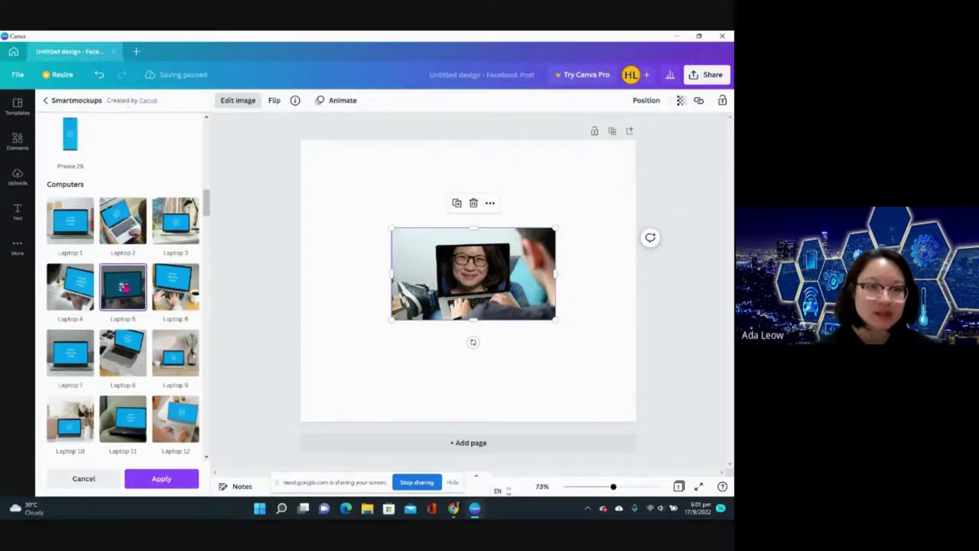
- Try the T-shirt 2 smartmockup on the portrait and enlarge it on the page
scroll(122, 286, down, 10)
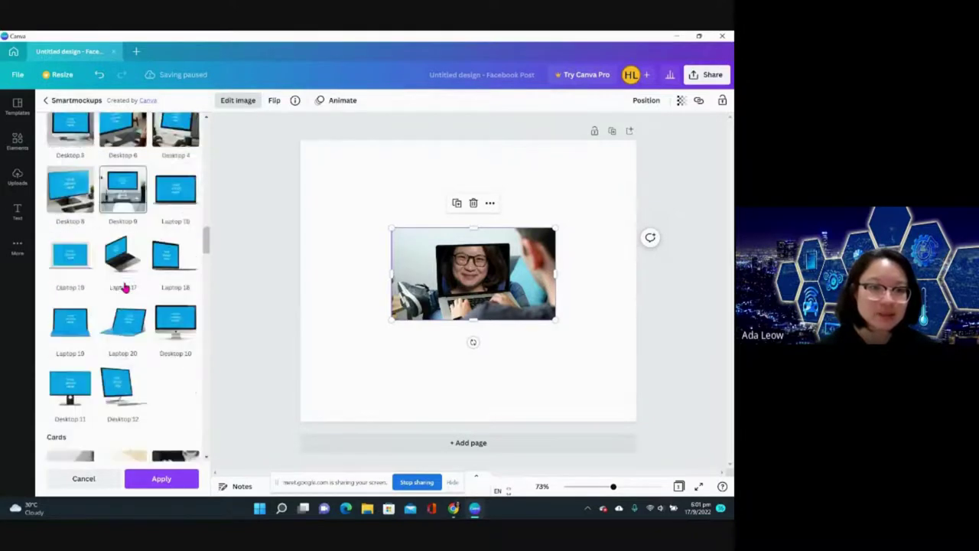
scroll(122, 286, down, 1)
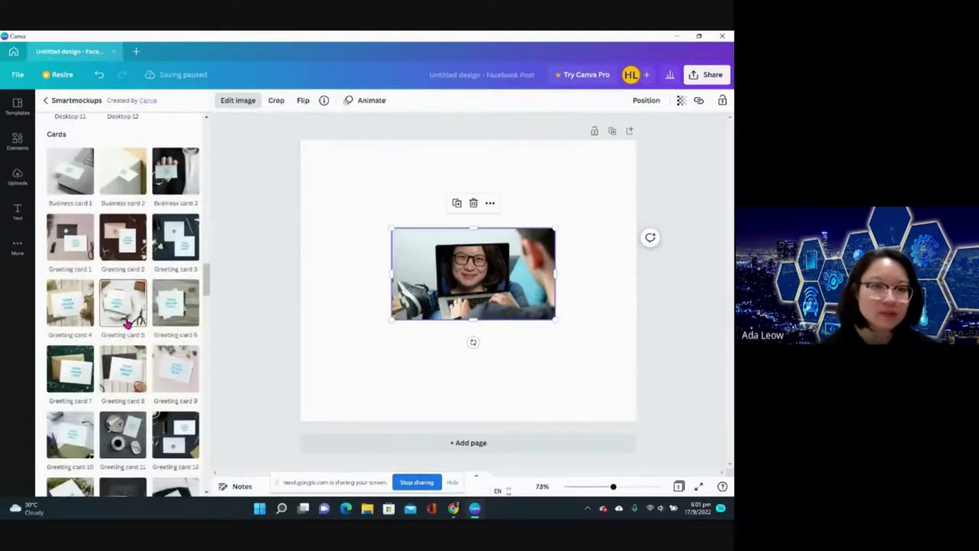
scroll(179, 308, down, 6)
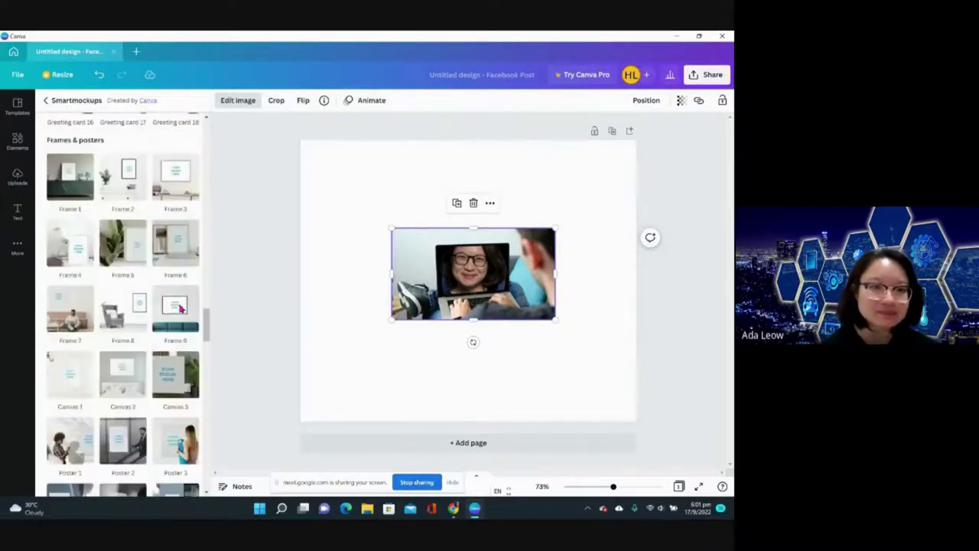
scroll(133, 262, down, 7)
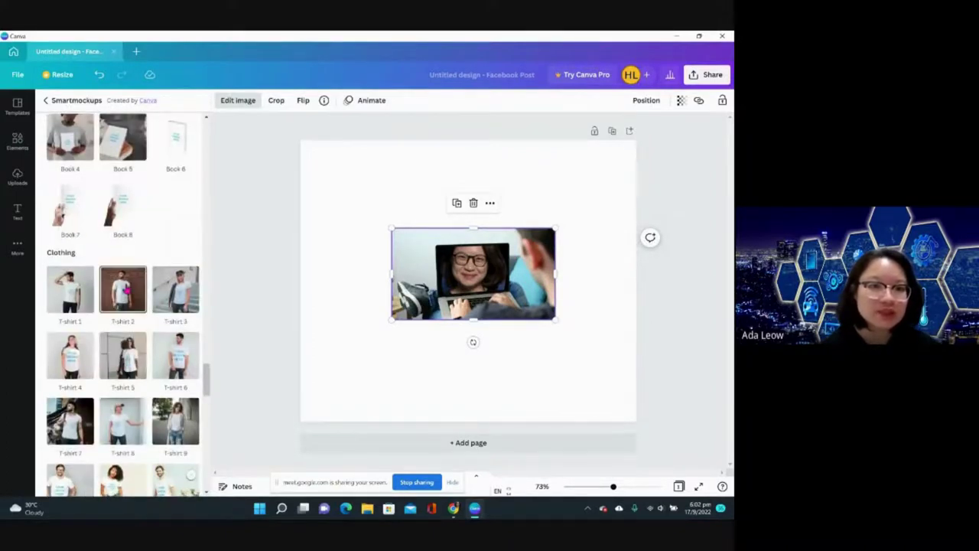
click(122, 289)
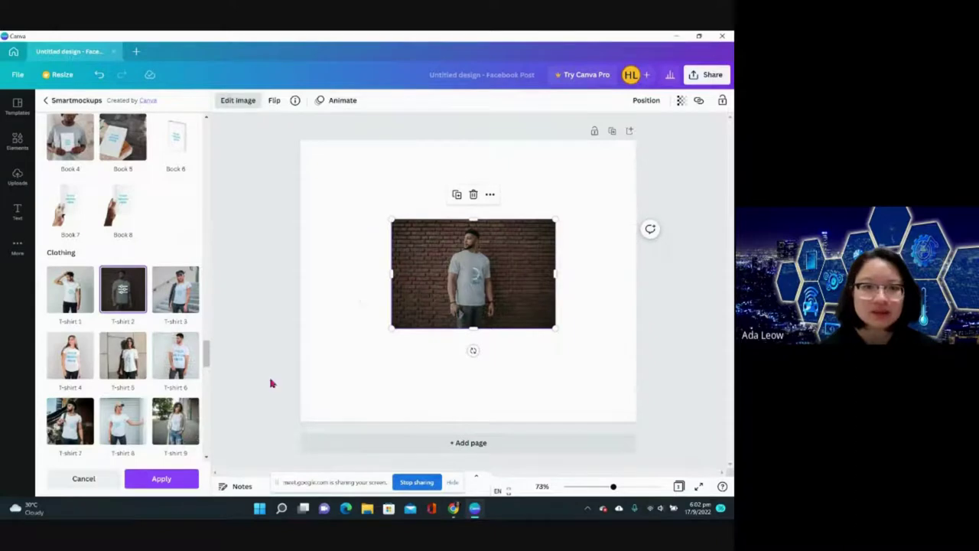
drag(390, 219, 331, 180)
- Switch the portrait to the Enamel mug 4 mockup
scroll(161, 359, down, 10)
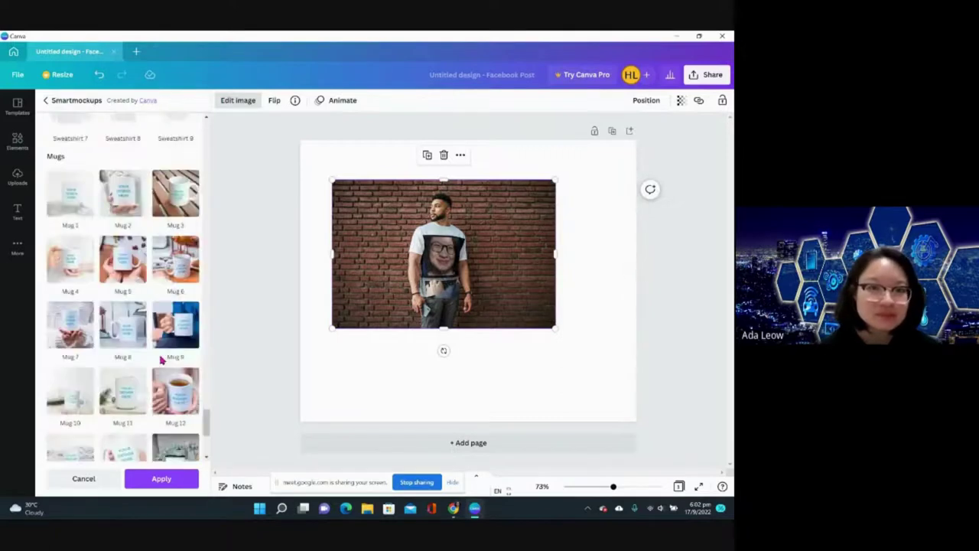
scroll(162, 360, down, 5)
click(184, 293)
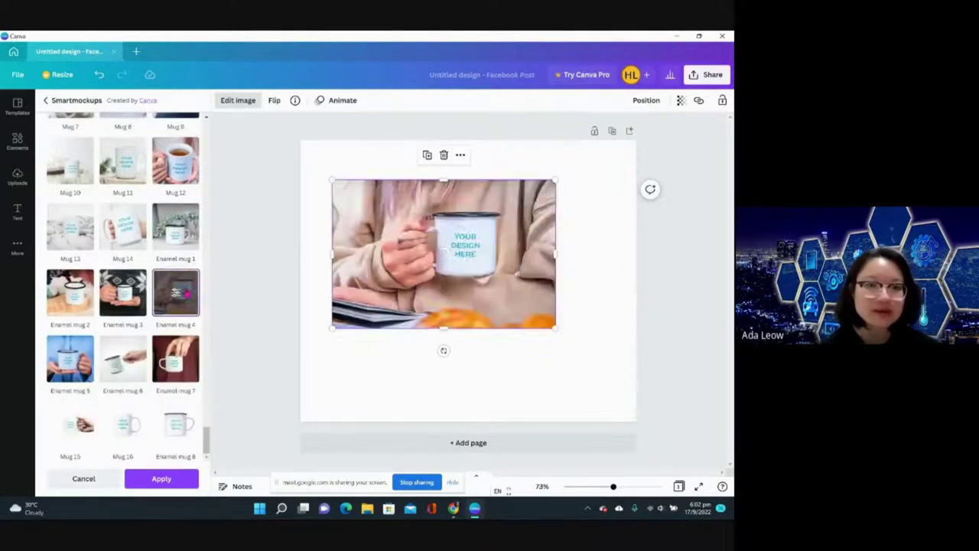
scroll(186, 293, up, 1)
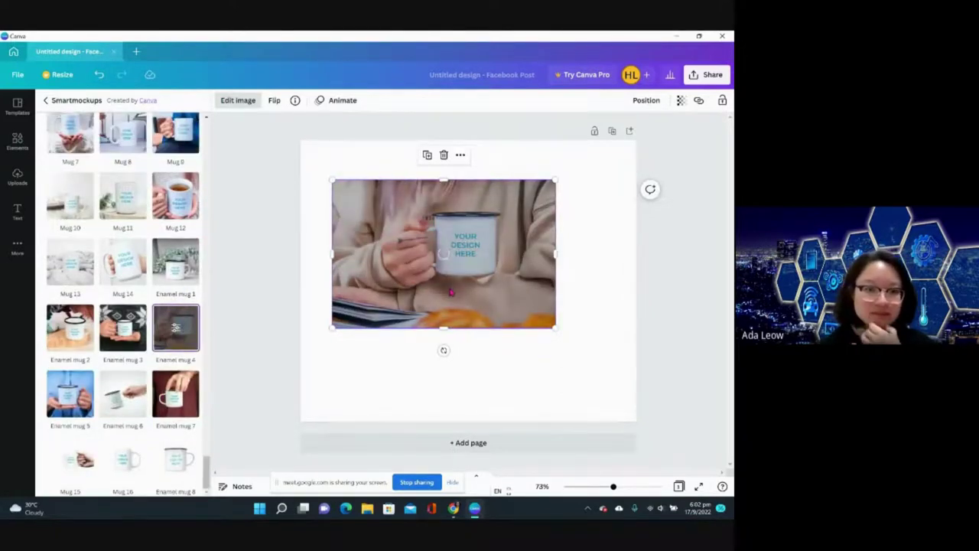
scroll(201, 345, down, 1)
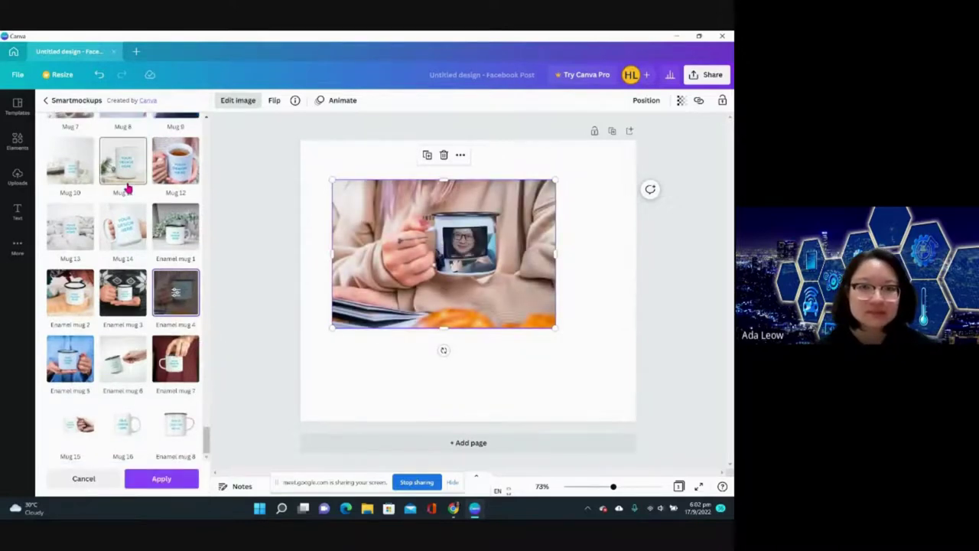
- Return to the full list of image effects and scroll through it
click(42, 101)
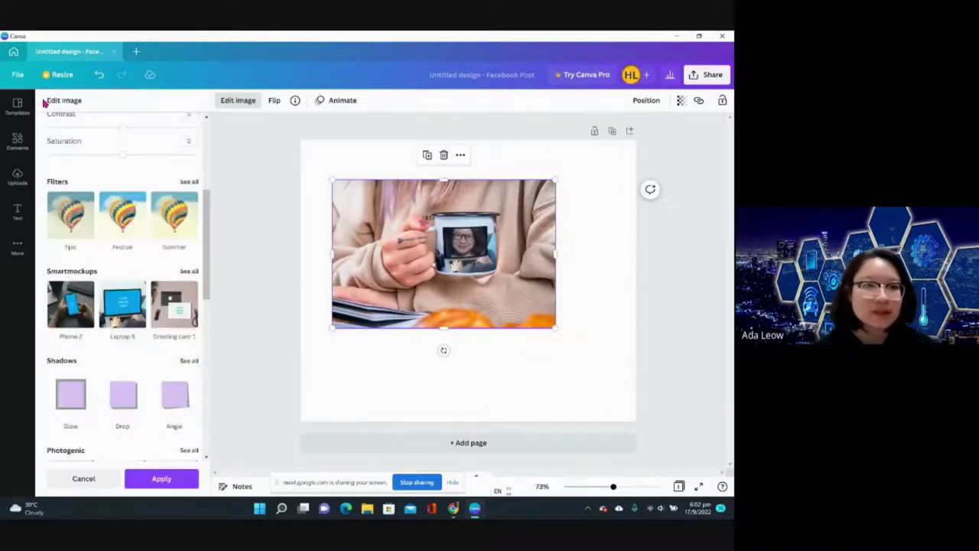
scroll(123, 313, down, 3)
scroll(109, 343, down, 2)
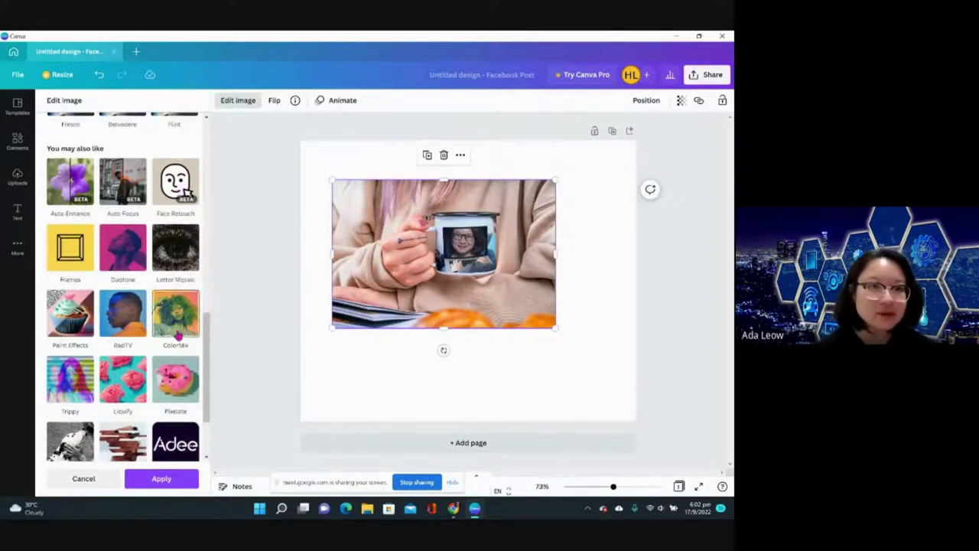
scroll(160, 282, down, 2)
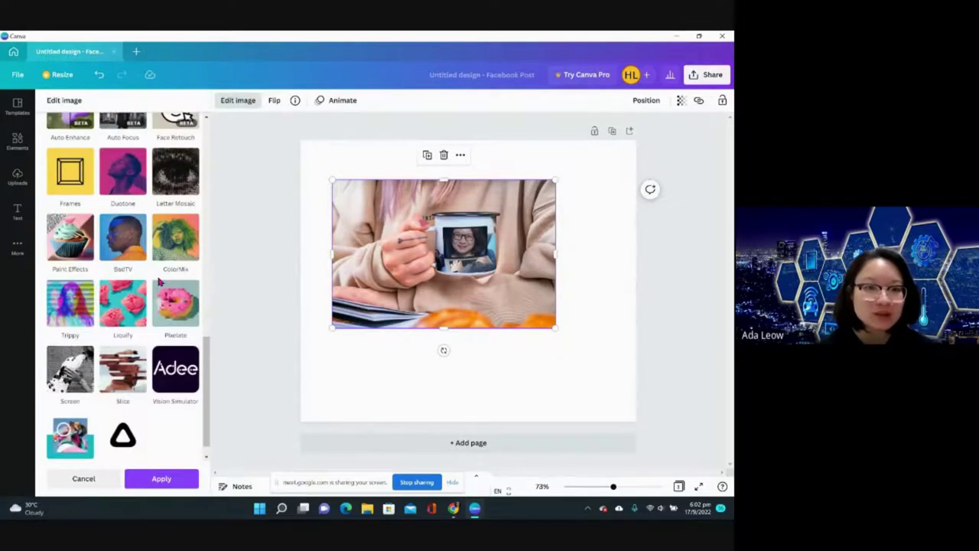
scroll(159, 281, up, 5)
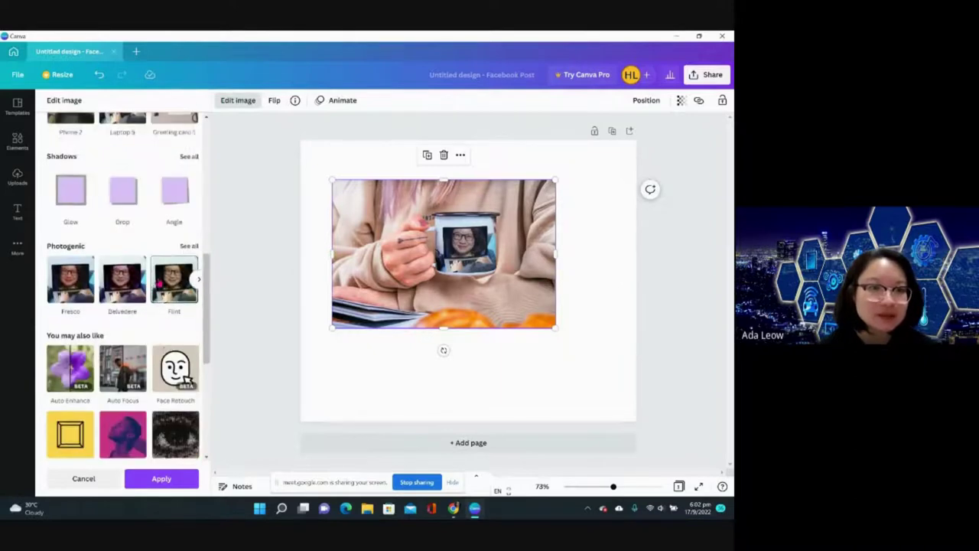
scroll(119, 312, up, 1)
scroll(118, 312, up, 2)
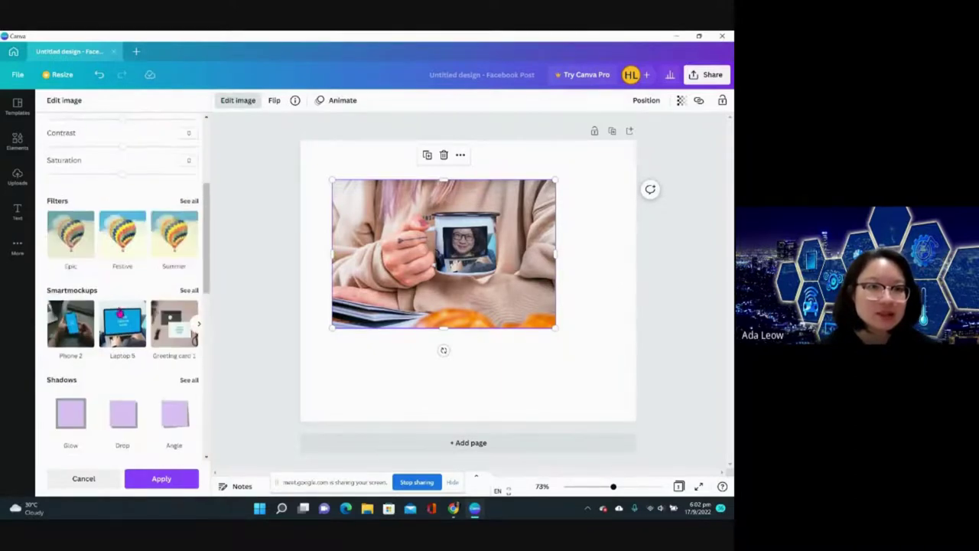
scroll(130, 243, up, 3)
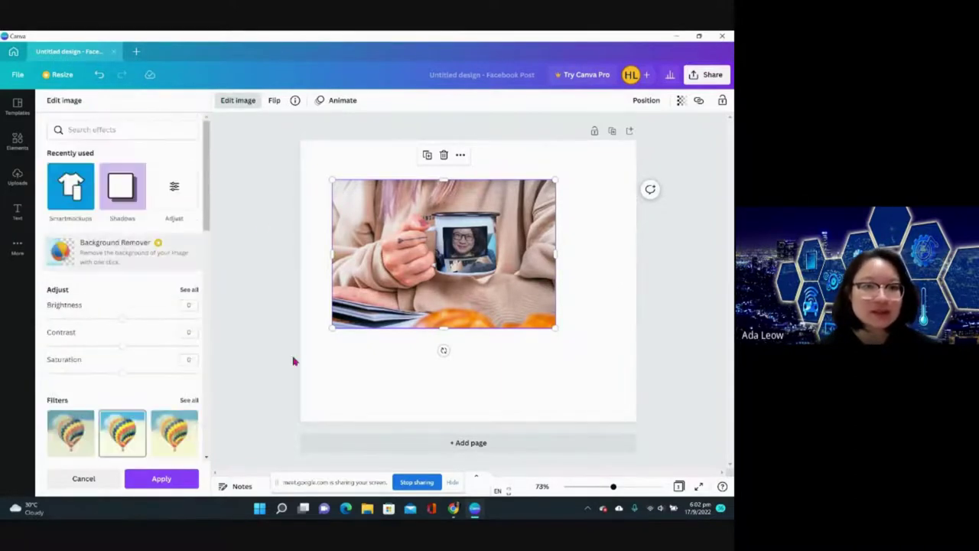
- Add Page 2 with the portrait photo and connect the Prisma painting-style app from Edit image
click(351, 443)
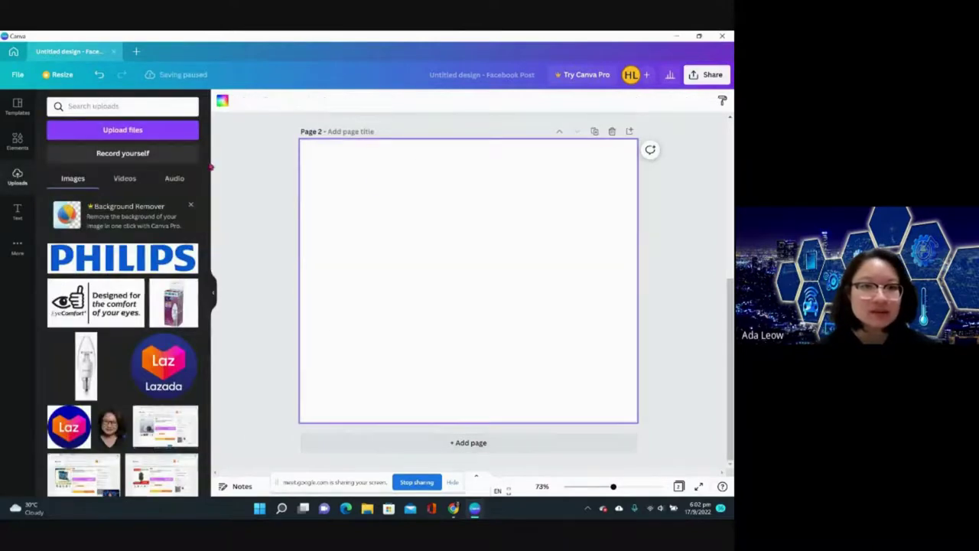
click(111, 427)
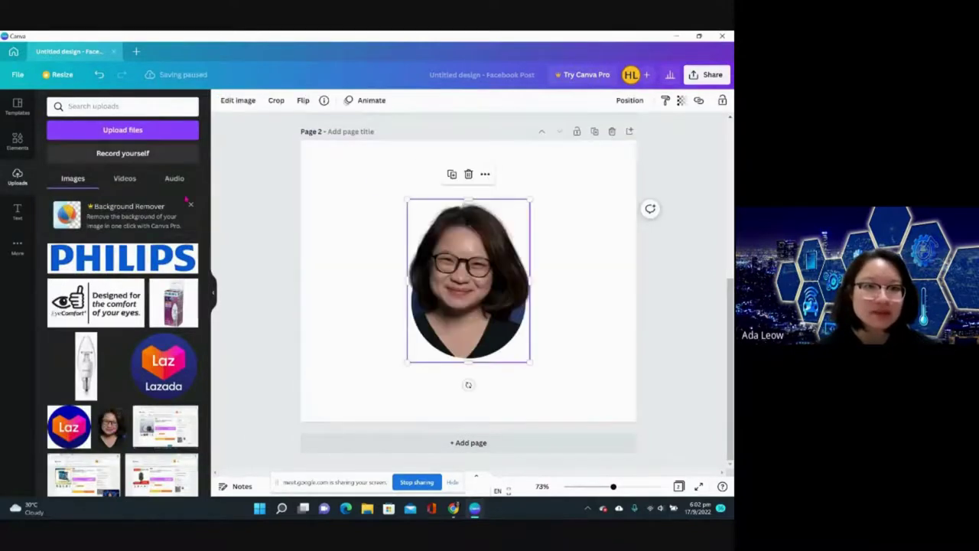
click(237, 101)
scroll(79, 334, down, 5)
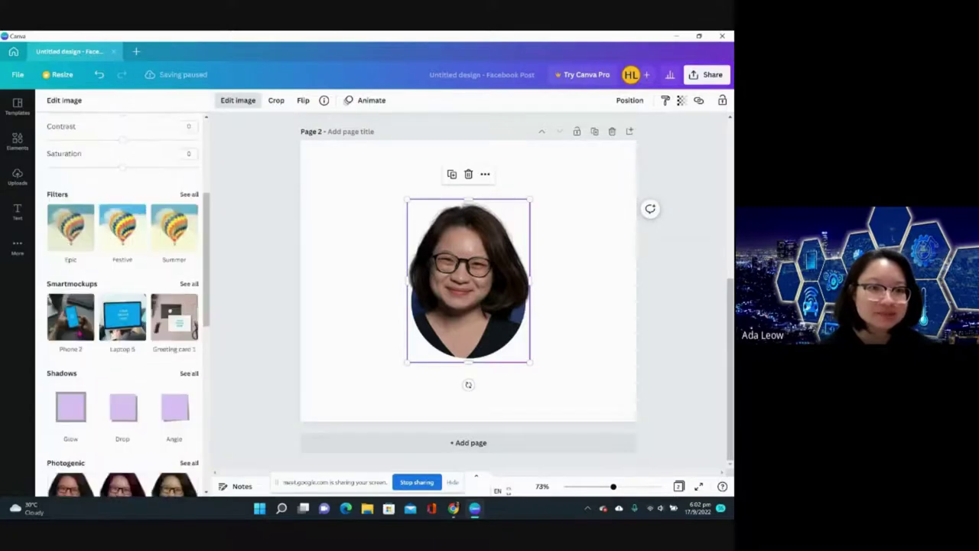
scroll(122, 306, down, 3)
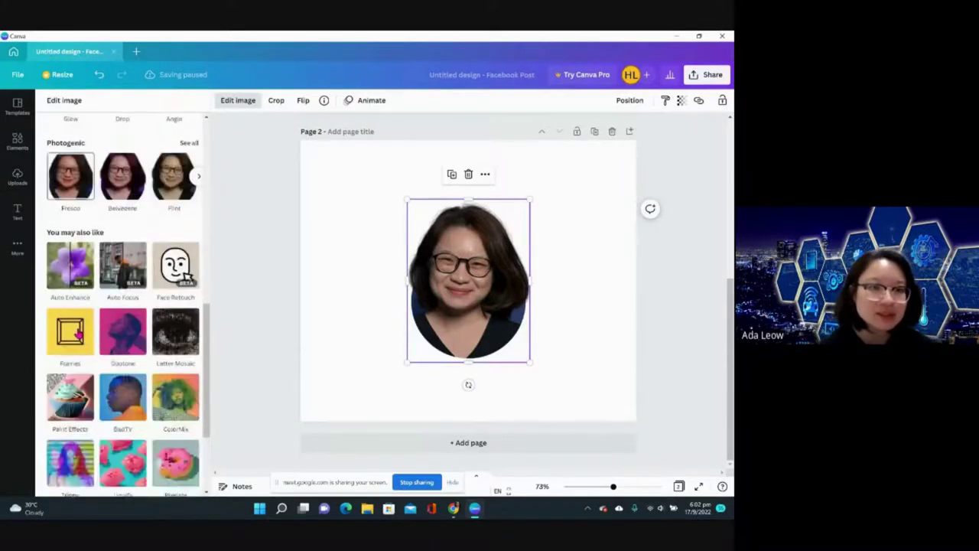
scroll(185, 197, down, 2)
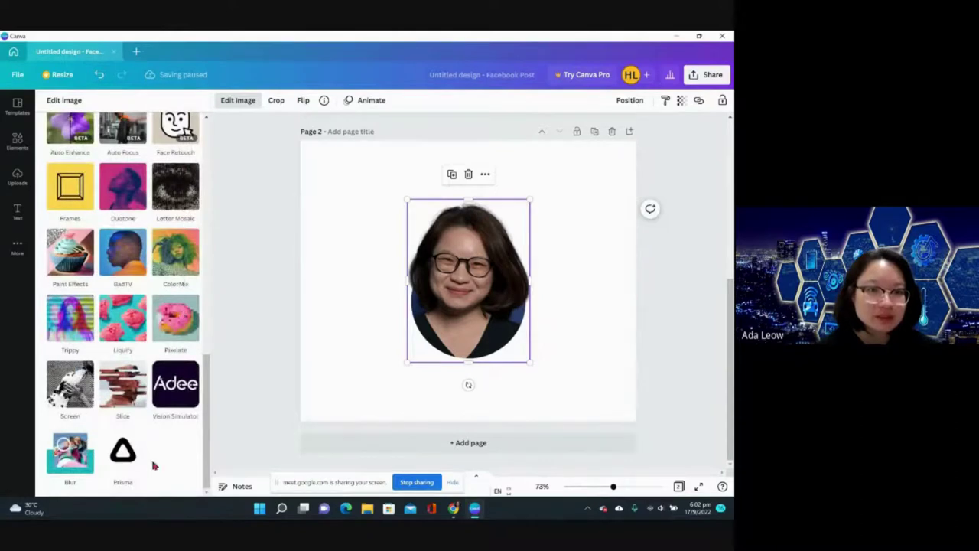
click(120, 457)
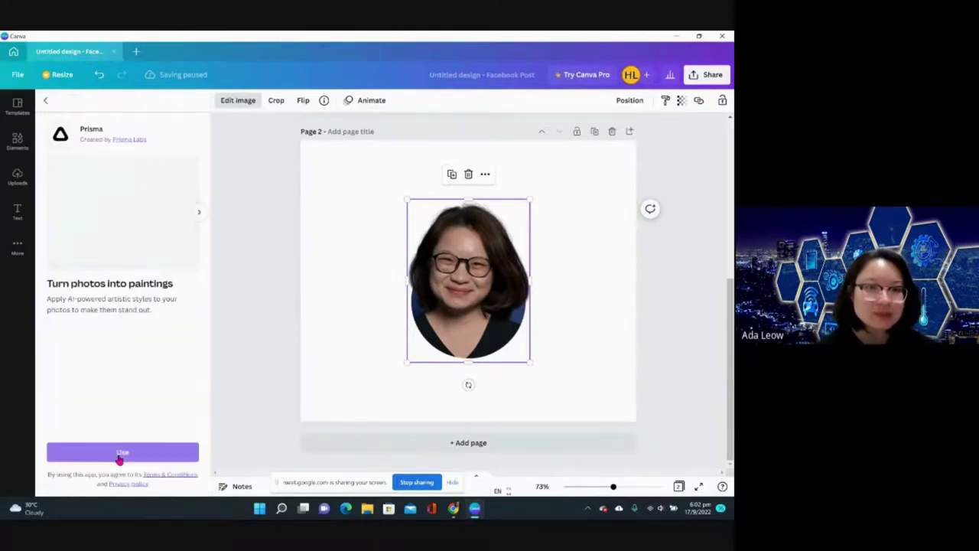
click(120, 451)
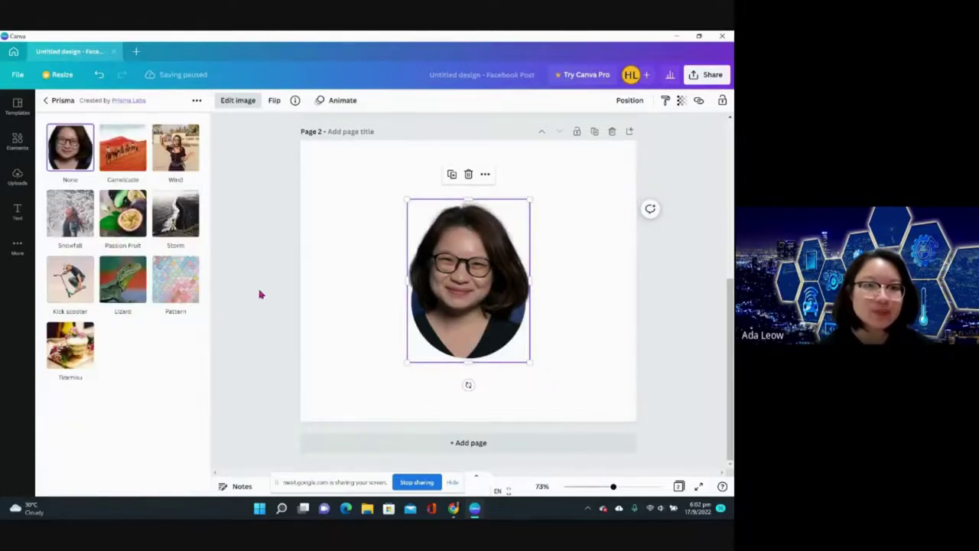
key(Escape)
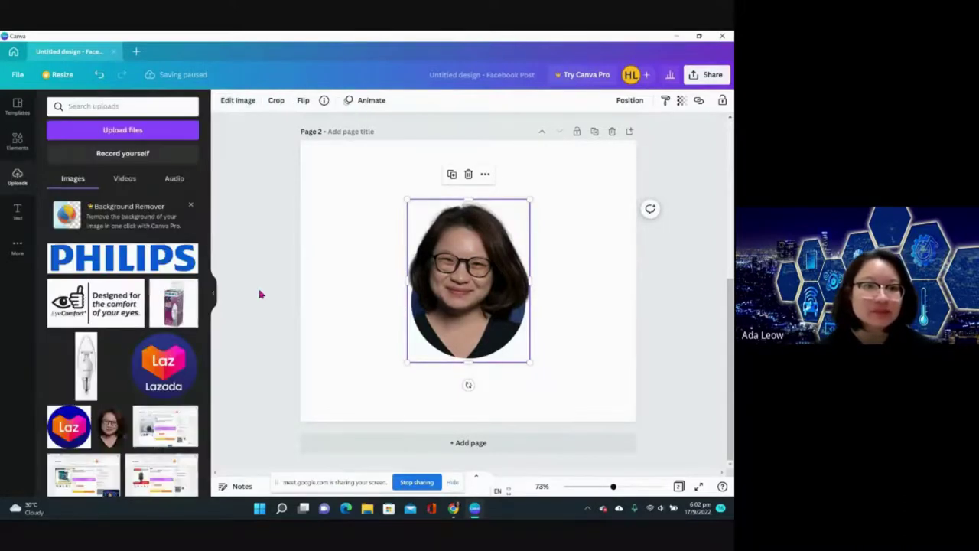
- Search effects for 'prisma', try Snowfall, settle on Passion Fruit, then clear the search
click(238, 102)
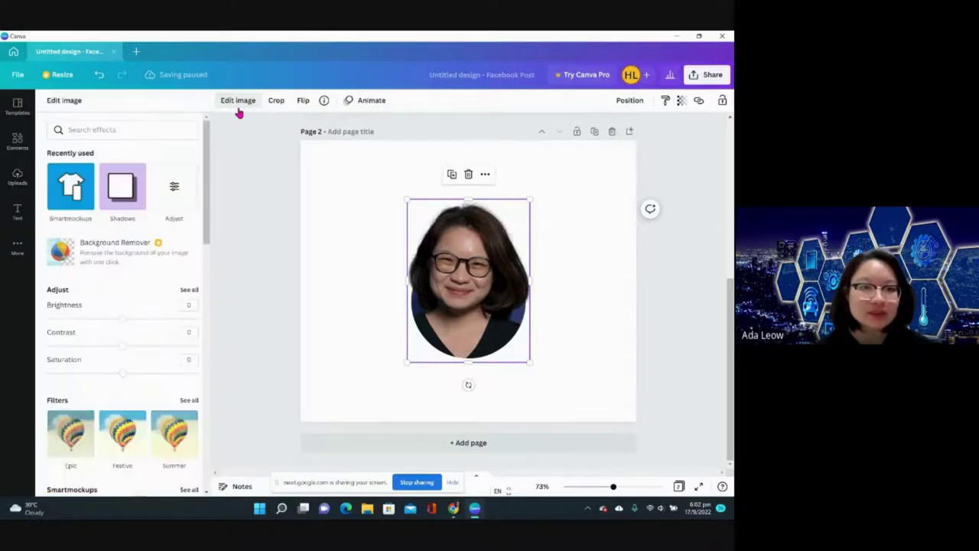
scroll(175, 336, down, 10)
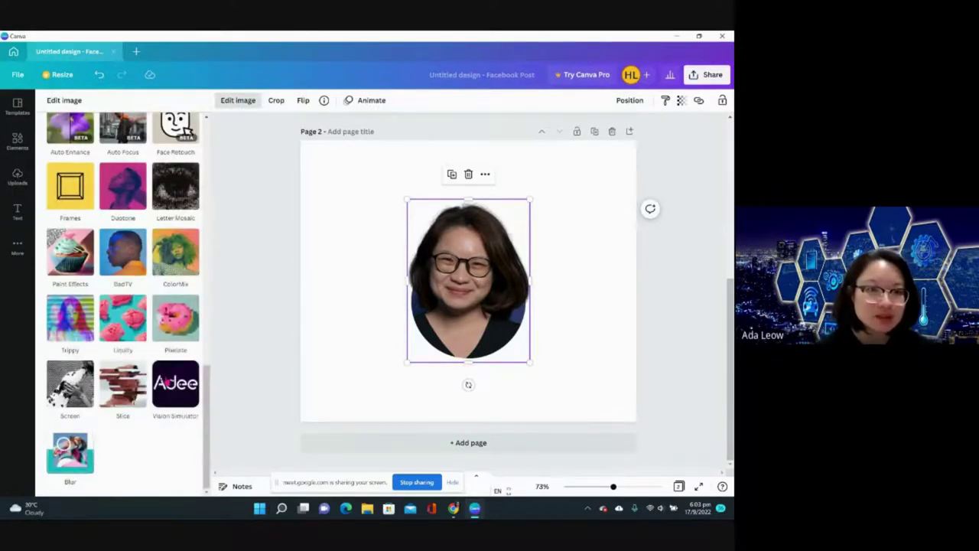
scroll(124, 300, up, 8)
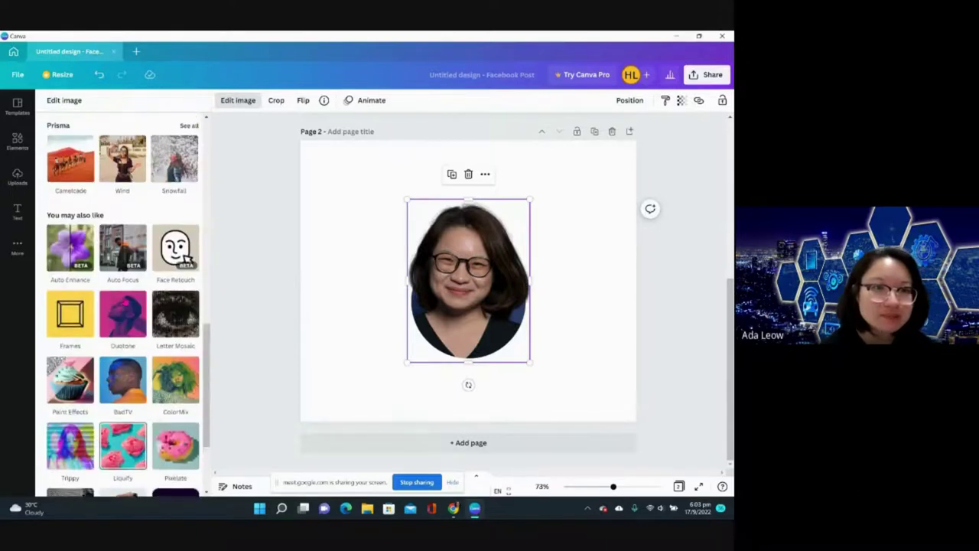
scroll(124, 301, up, 5)
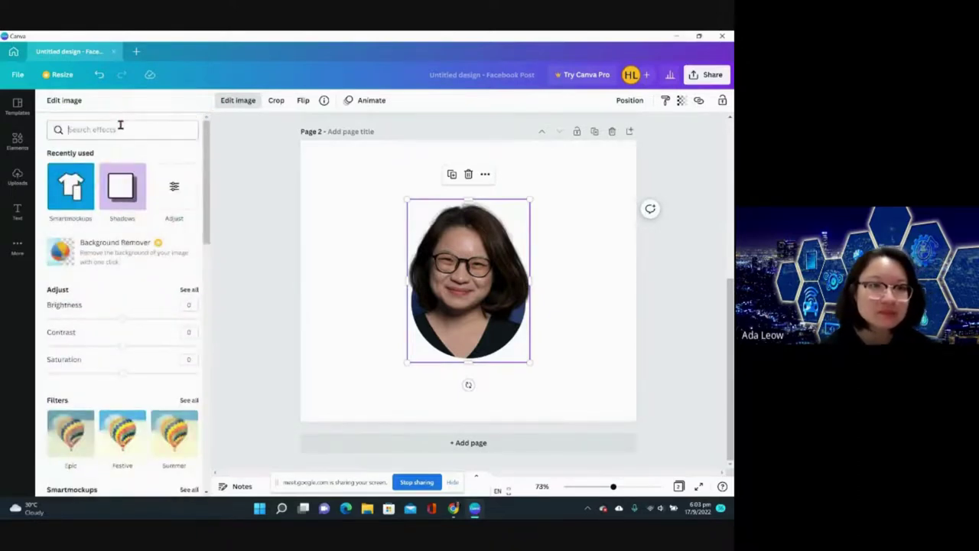
text(prisma)
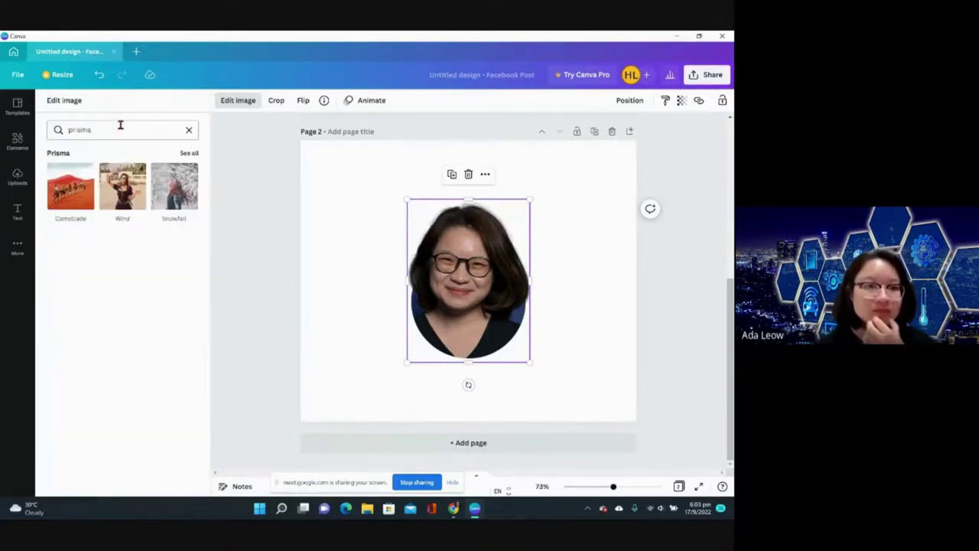
click(173, 191)
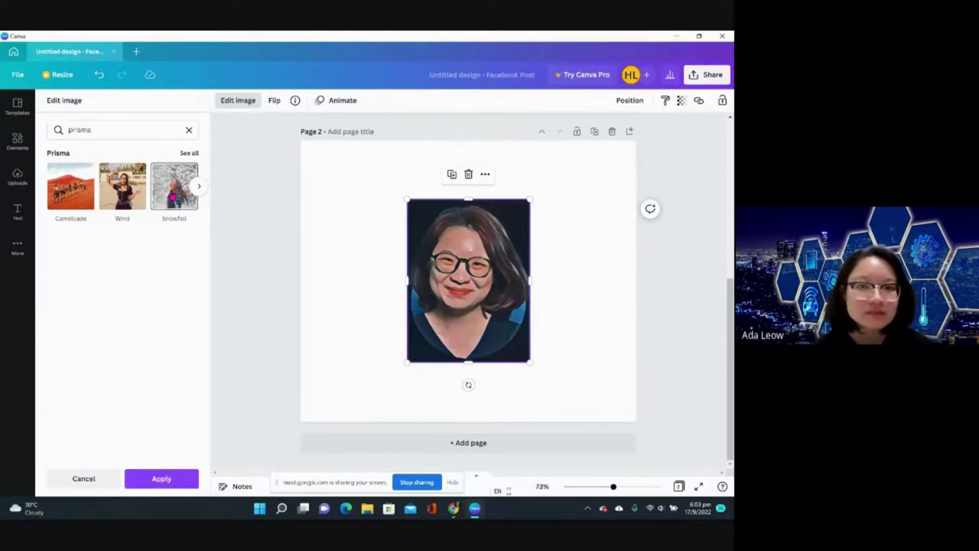
click(199, 186)
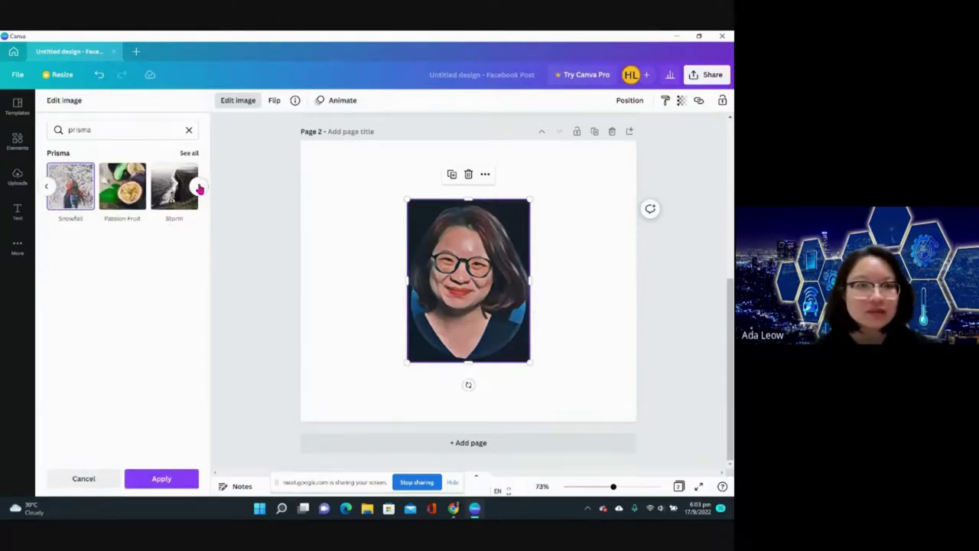
click(122, 186)
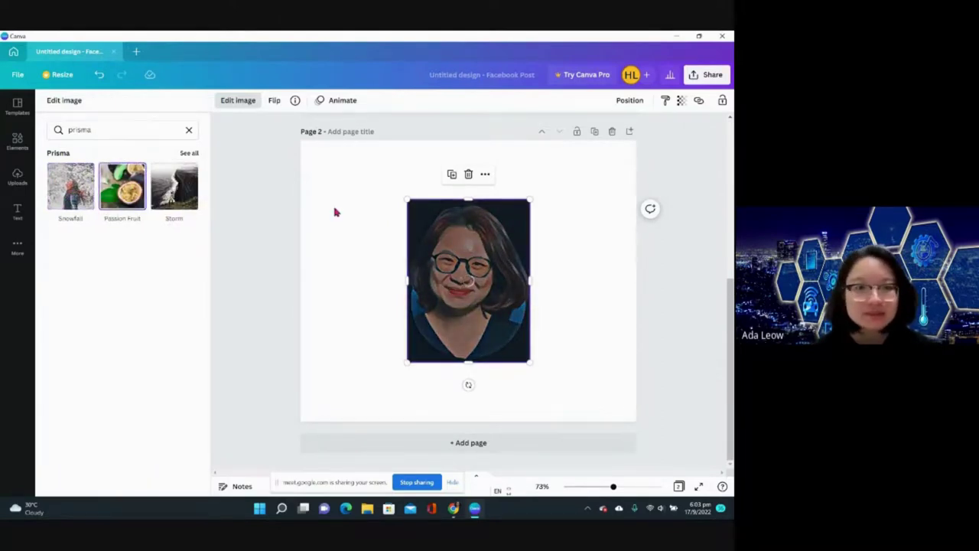
click(189, 133)
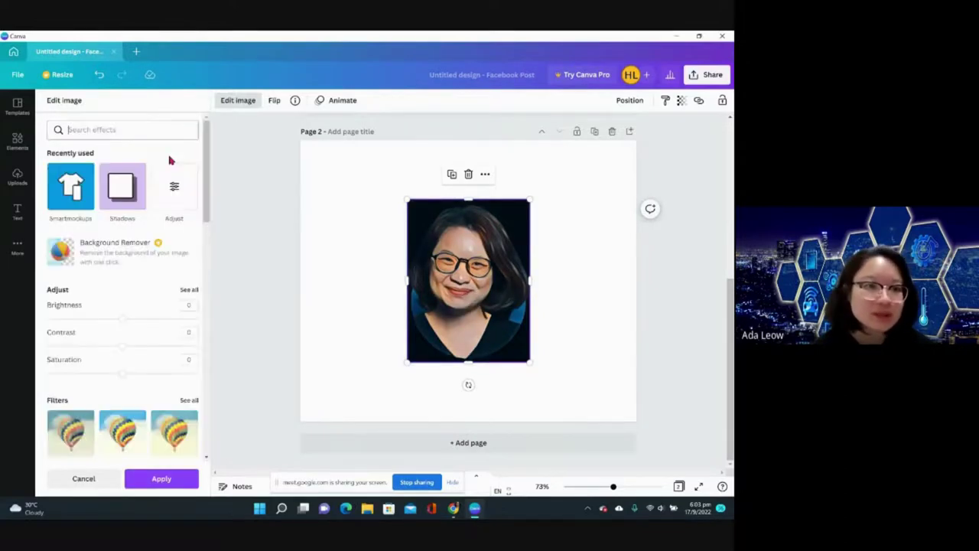
- Connect the Frames app in the photo's Edit image effects
scroll(99, 318, down, 3)
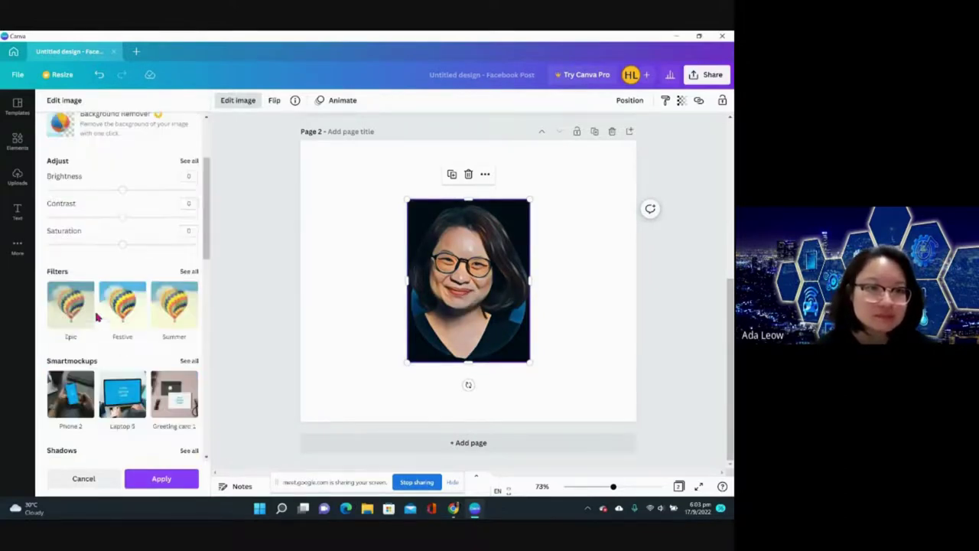
scroll(99, 318, down, 2)
scroll(98, 318, down, 2)
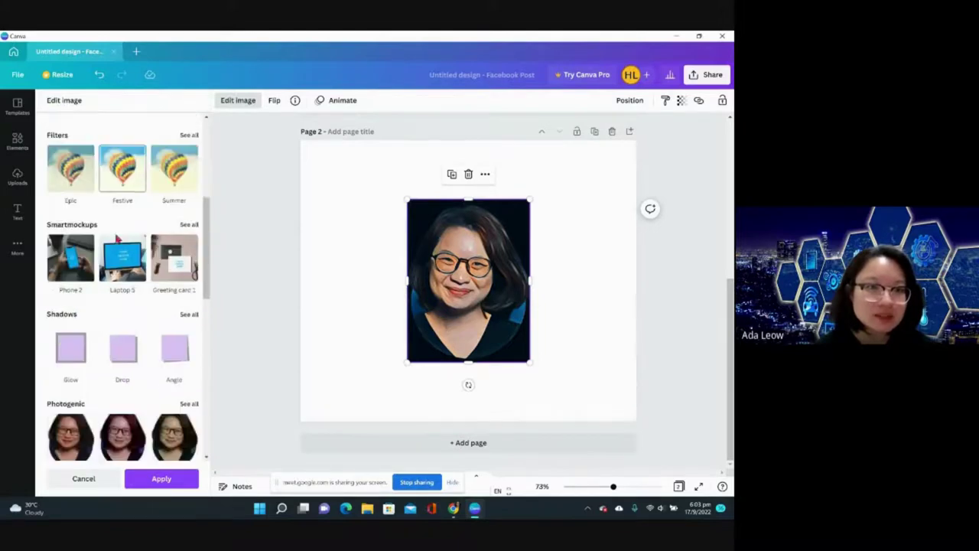
scroll(119, 251, down, 2)
scroll(120, 251, down, 3)
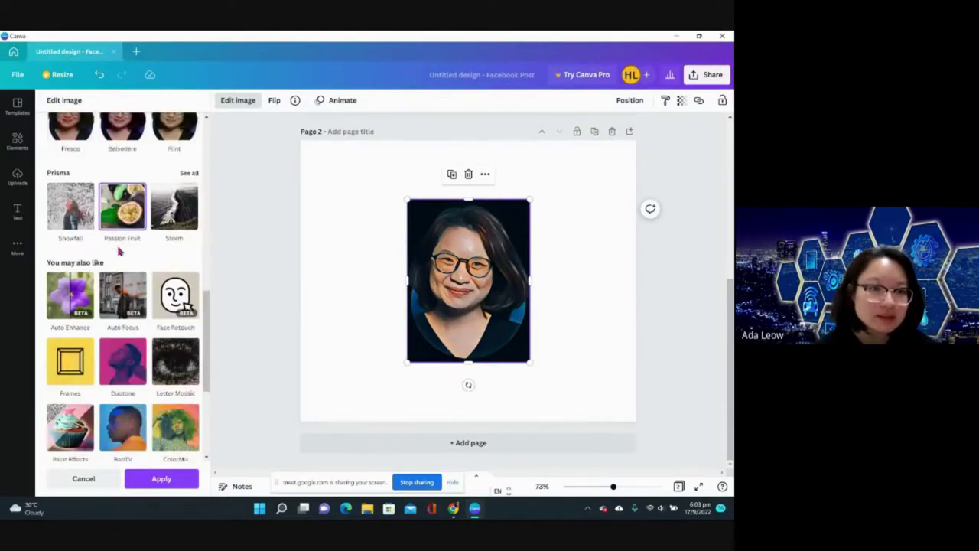
click(75, 371)
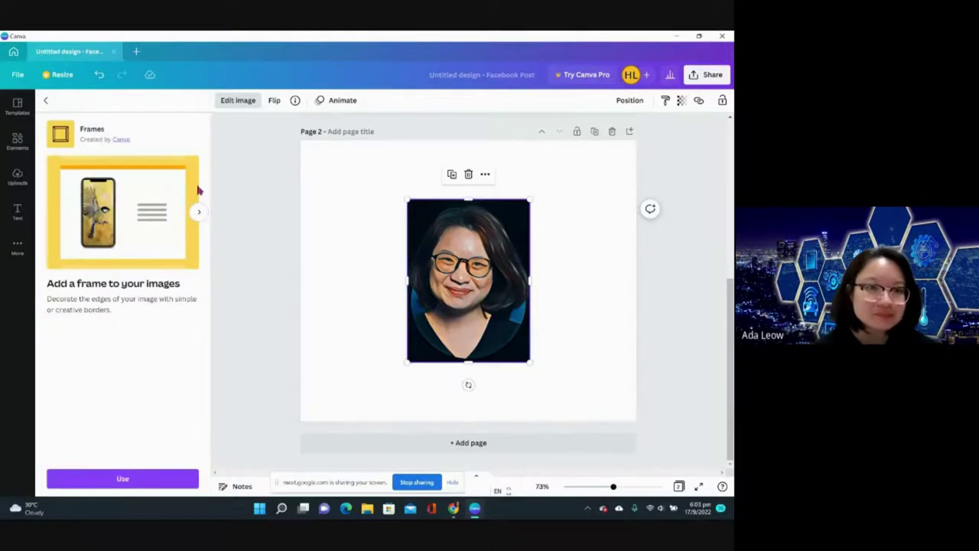
click(149, 478)
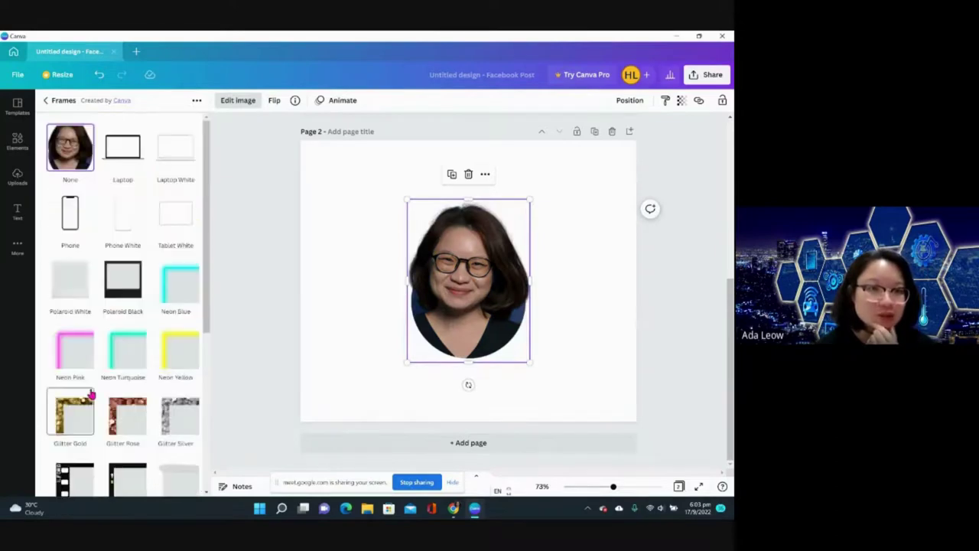
- Try the Laptop frame, then switch the portrait to the Gold Square frame
click(127, 159)
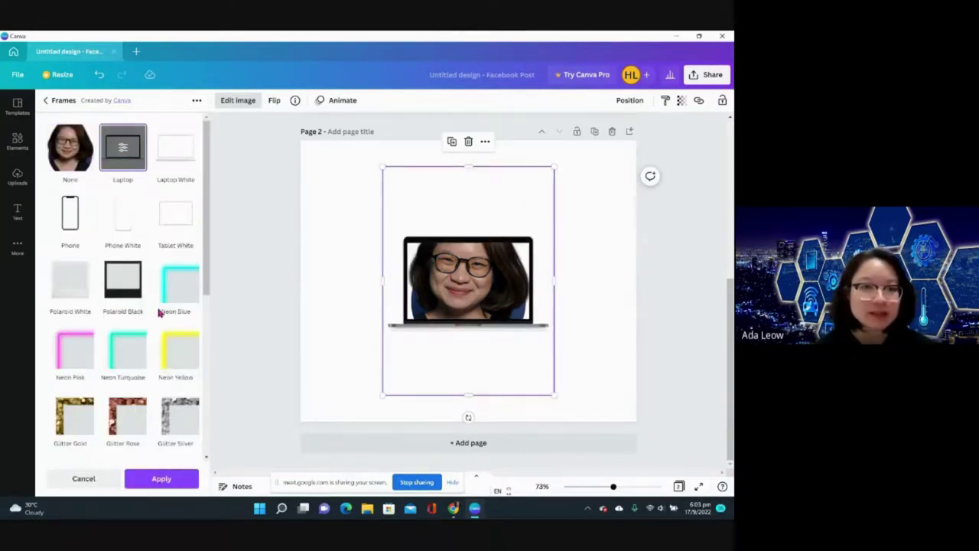
scroll(158, 312, down, 5)
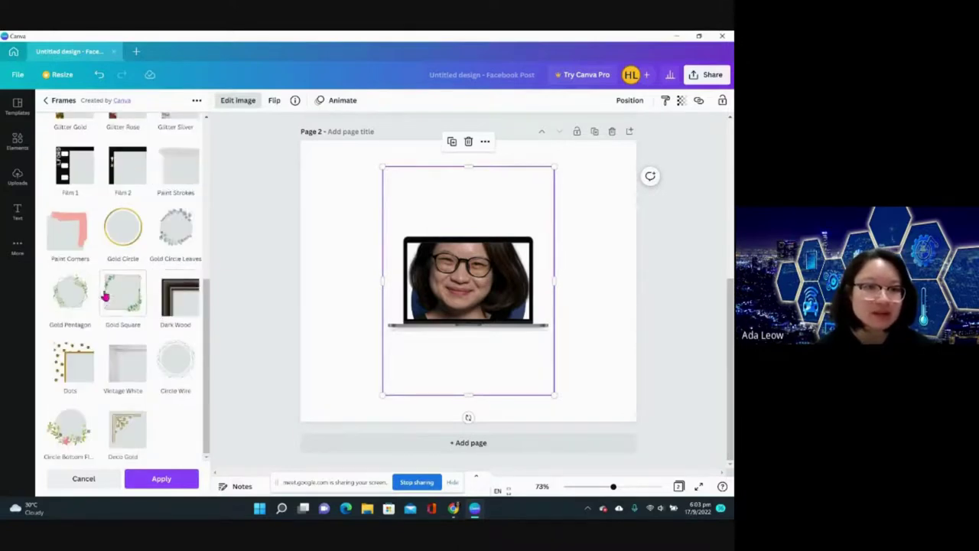
click(104, 292)
scroll(101, 196, up, 5)
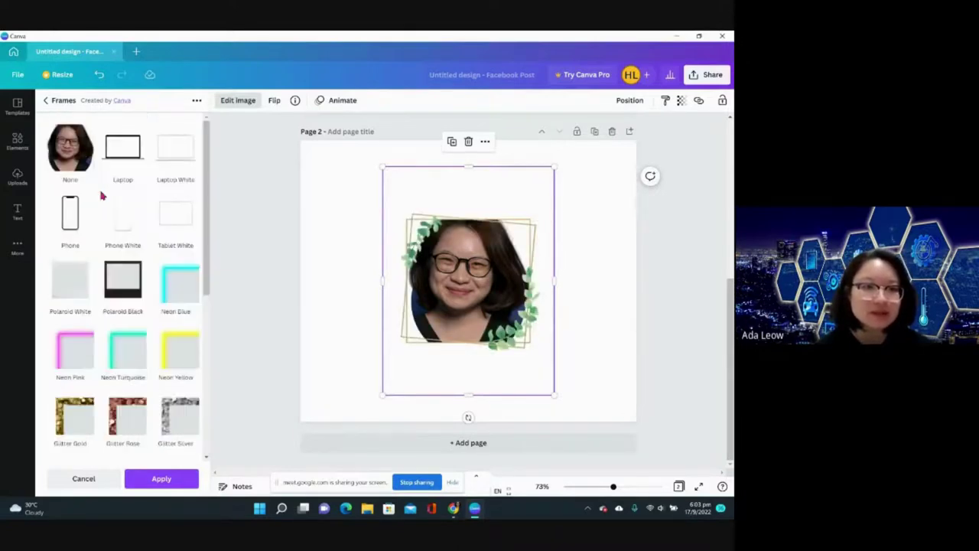
click(45, 98)
scroll(186, 163, down, 5)
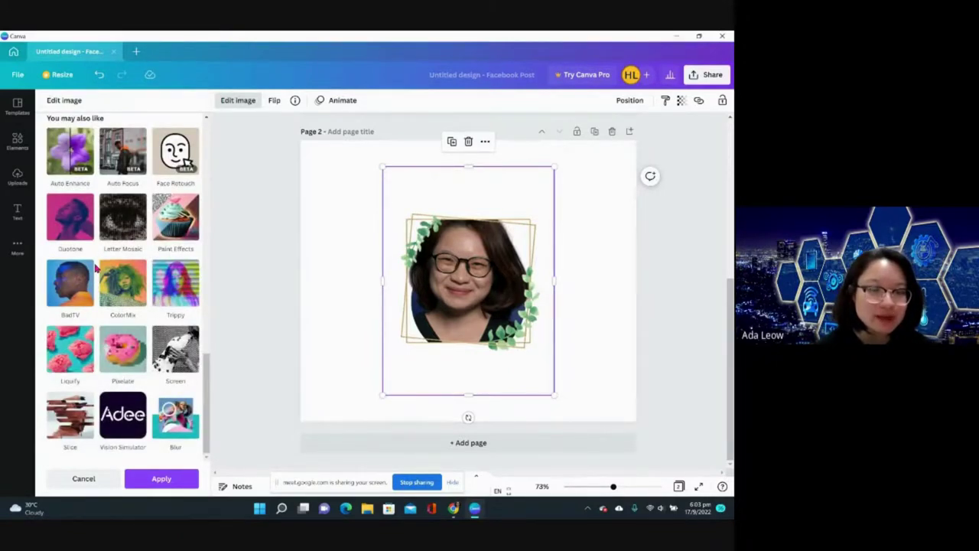
- Browse all Smartmockups options without applying one, then return to the image edit options
scroll(95, 266, up, 3)
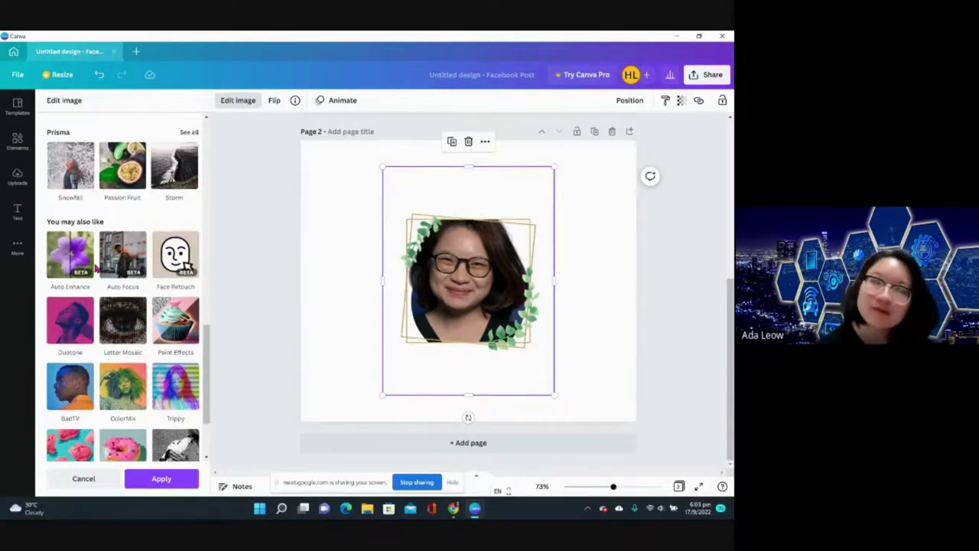
scroll(95, 266, up, 2)
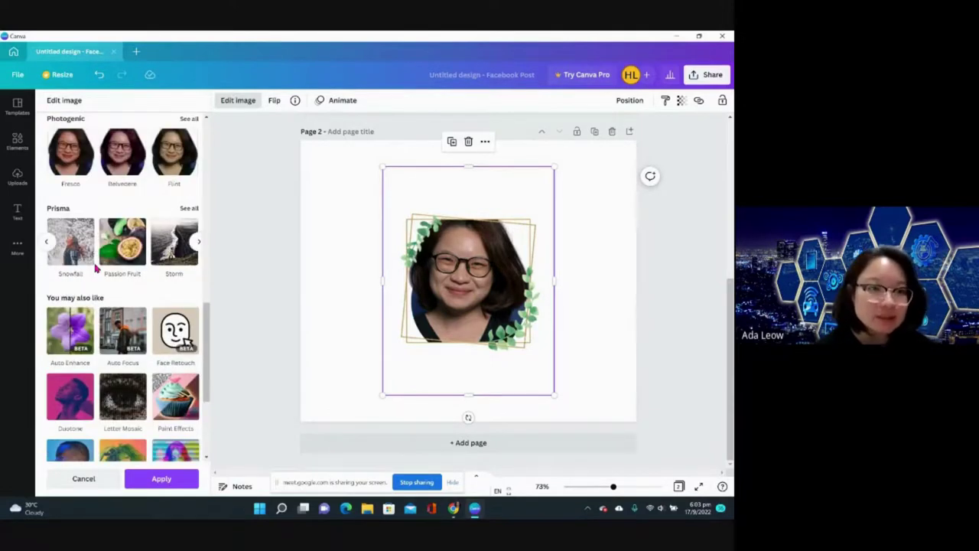
scroll(96, 267, up, 6)
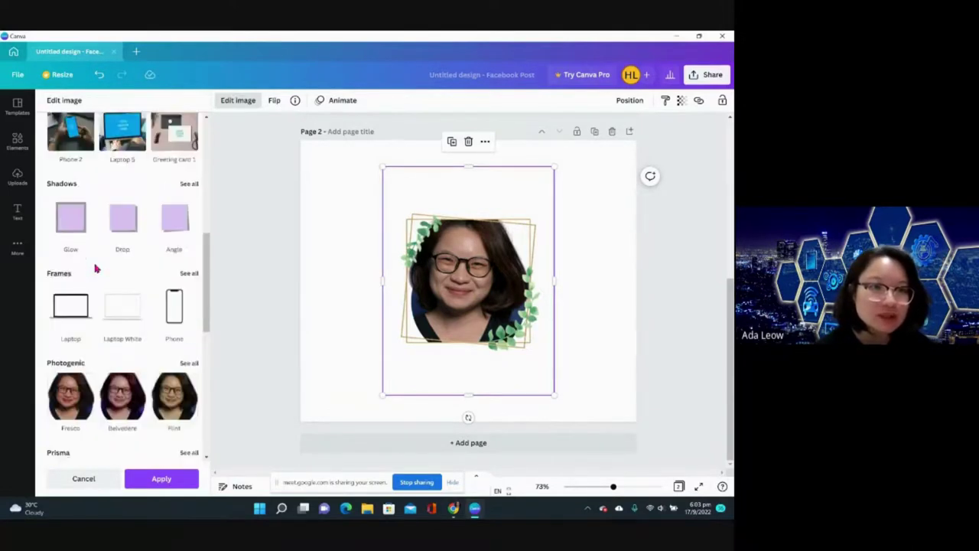
scroll(95, 268, up, 4)
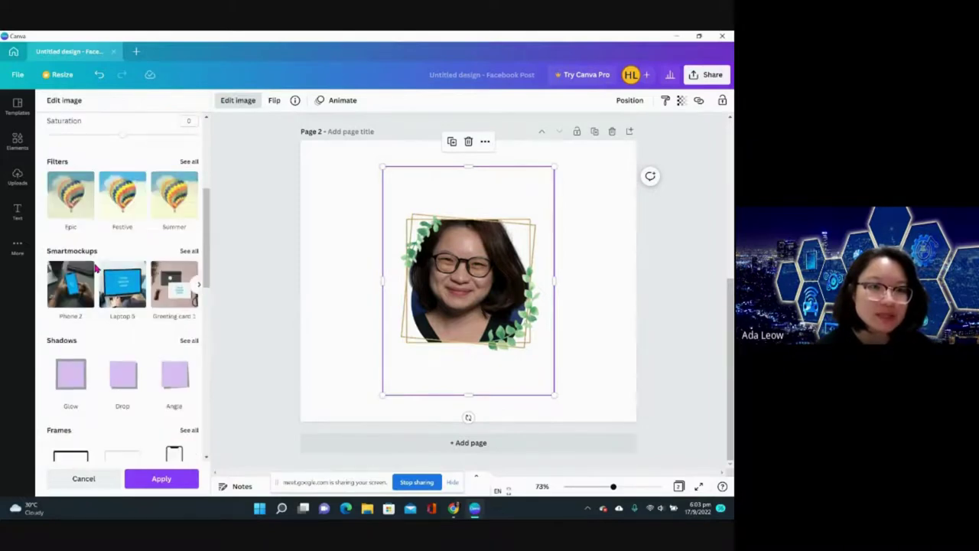
click(189, 251)
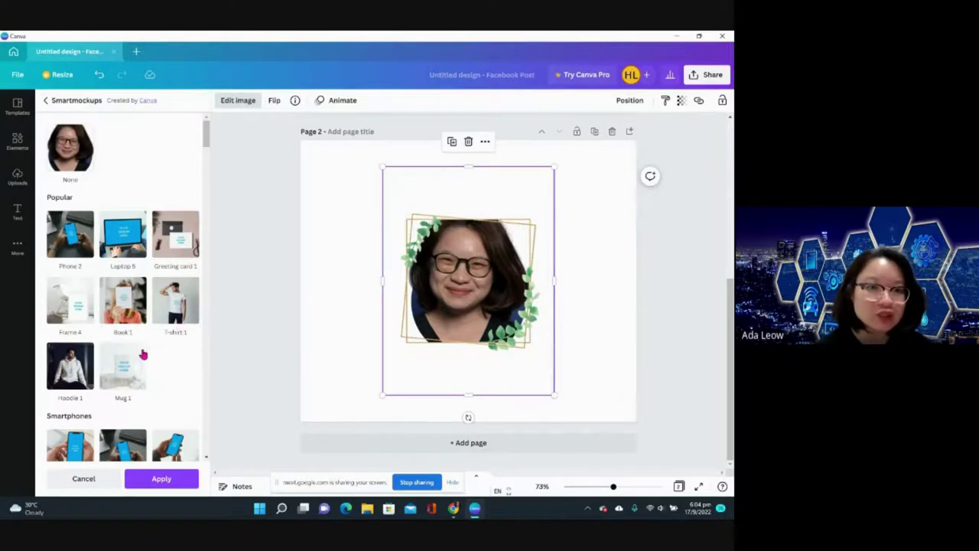
scroll(142, 354, down, 15)
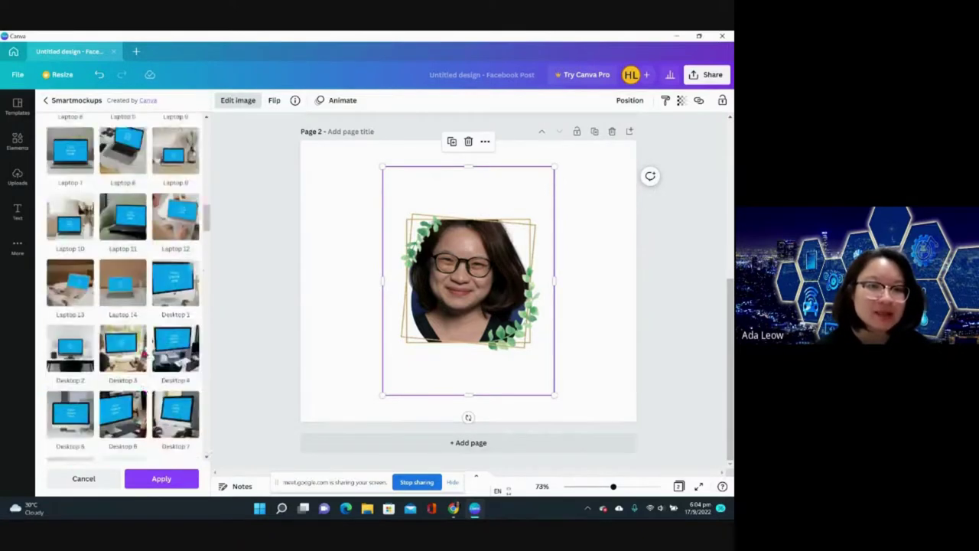
scroll(143, 353, down, 15)
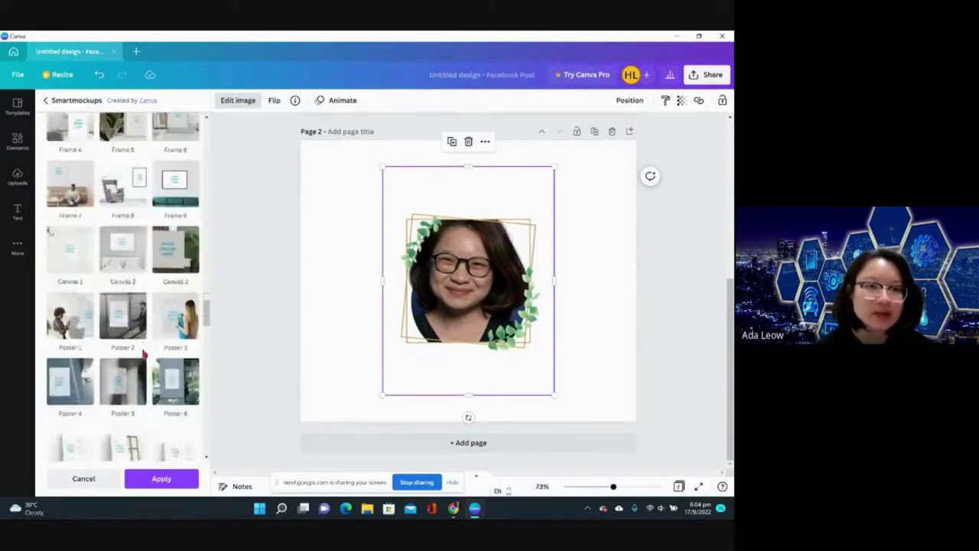
scroll(143, 354, down, 15)
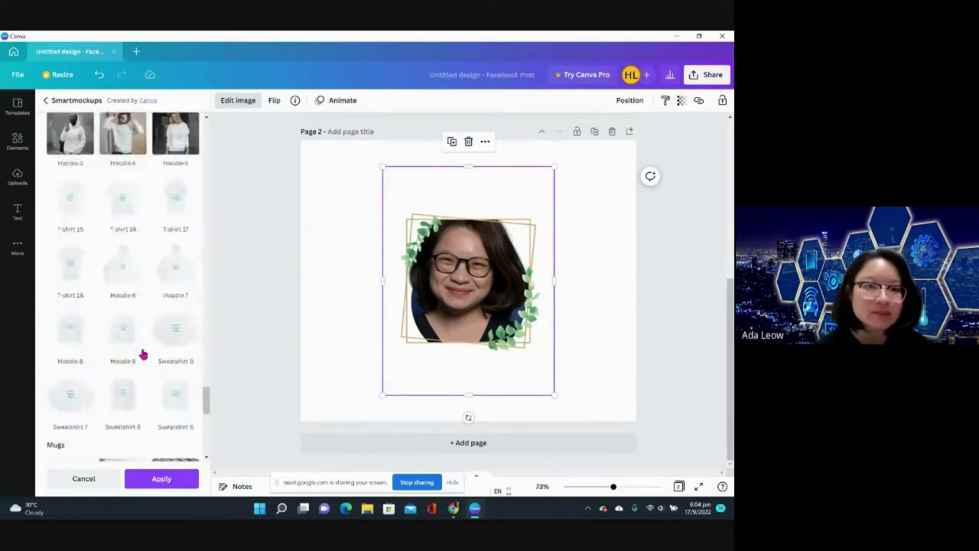
scroll(143, 354, down, 7)
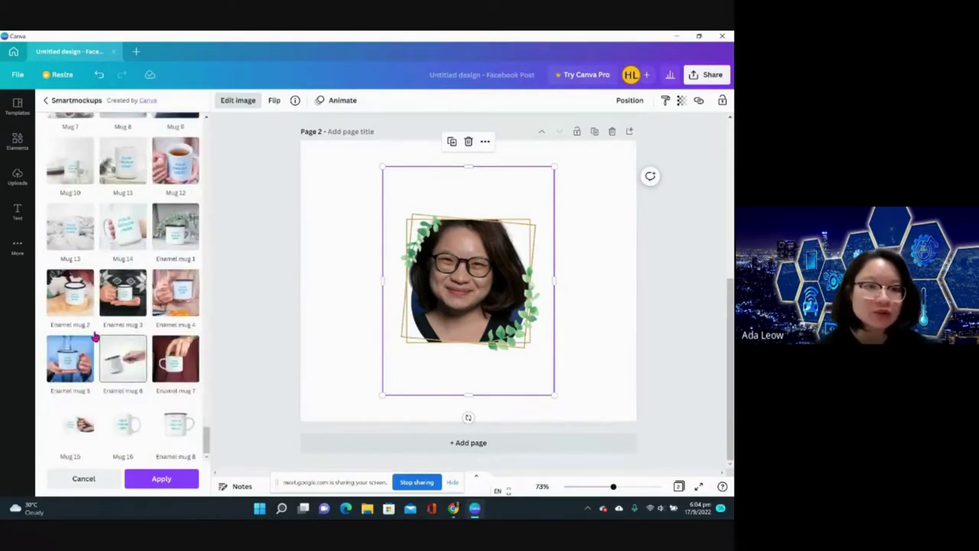
scroll(110, 209, up, 10)
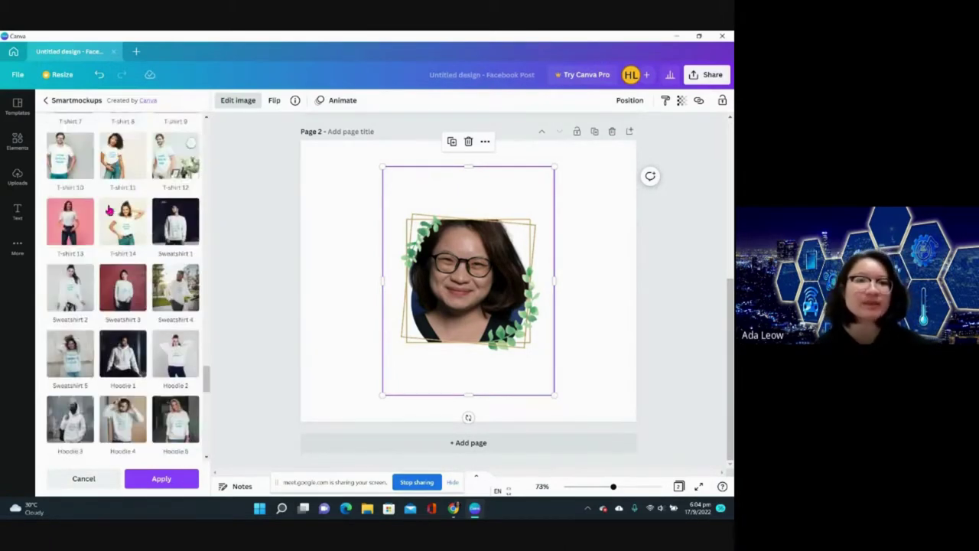
scroll(109, 209, up, 10)
click(46, 100)
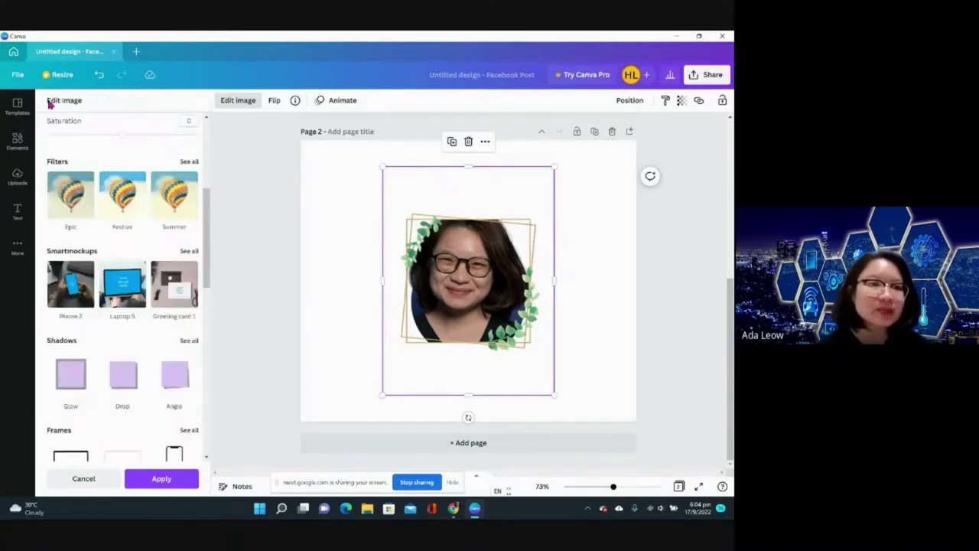
- Switch to Elements, add a blank Page 3 after the framed portrait, and show element categories
click(24, 149)
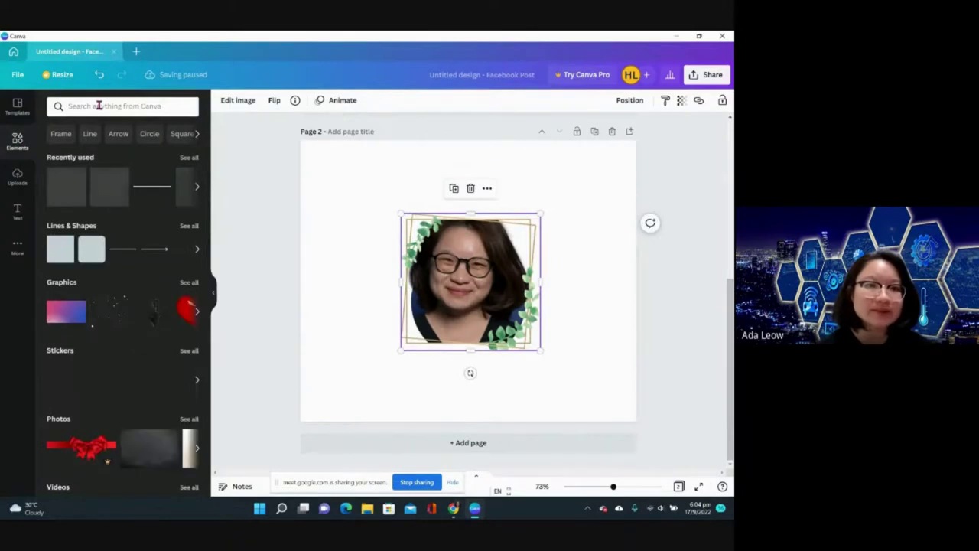
click(99, 105)
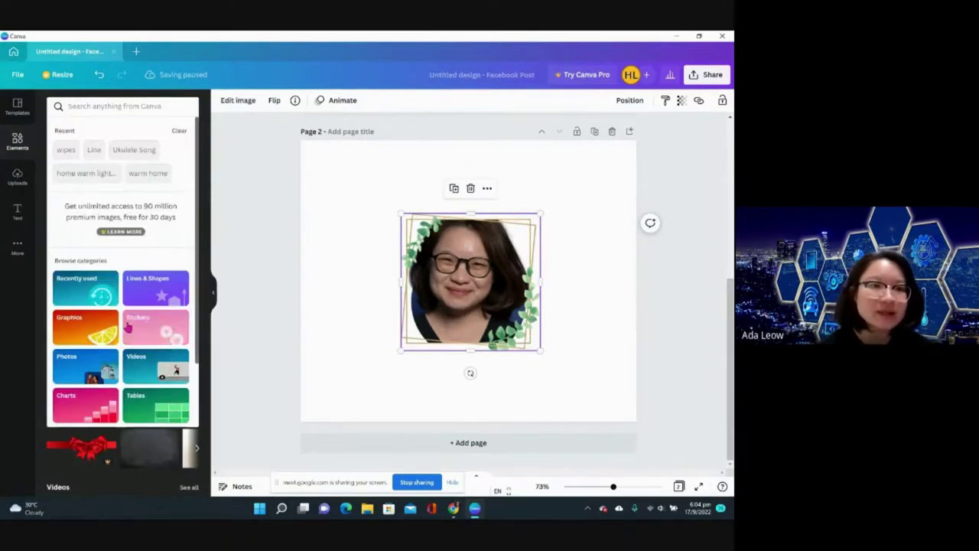
scroll(110, 322, down, 1)
scroll(163, 245, down, 1)
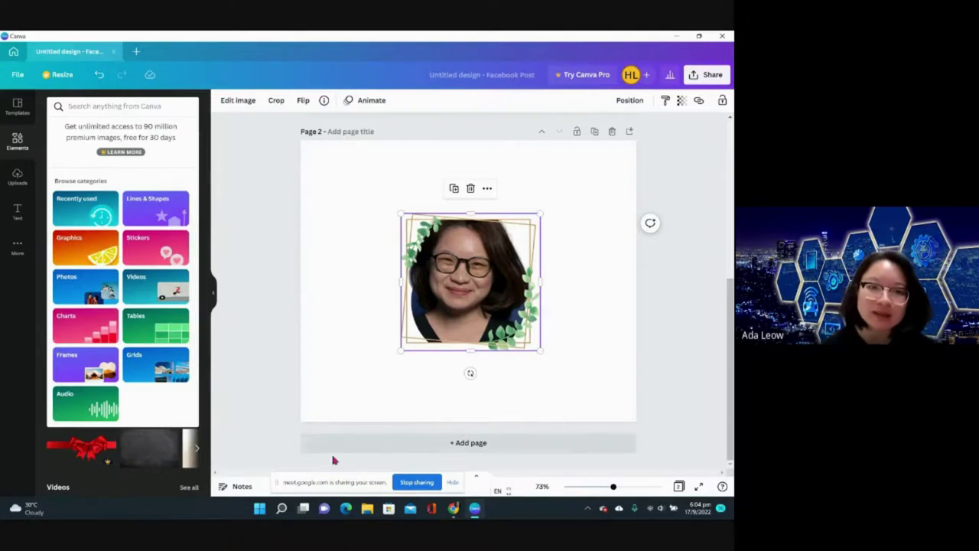
click(359, 445)
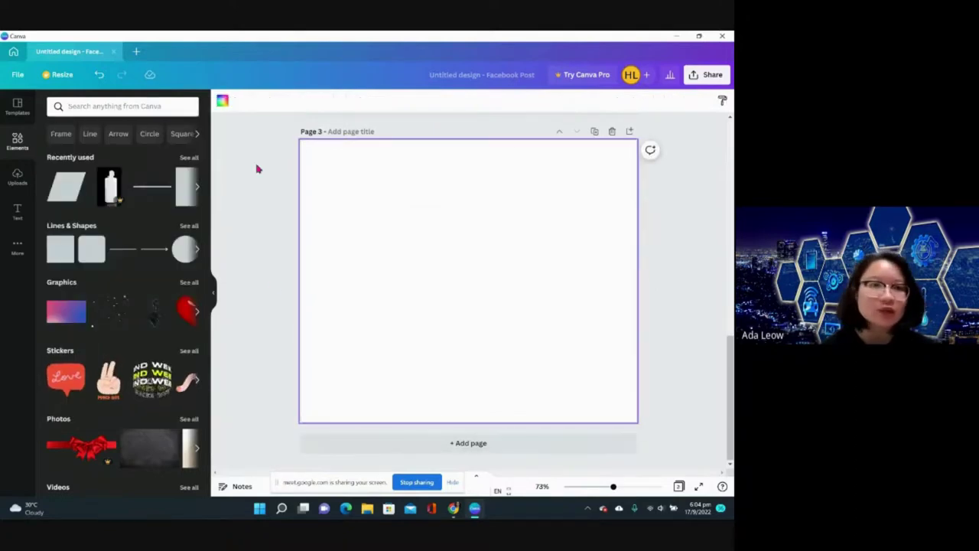
click(130, 105)
scroll(106, 354, down, 2)
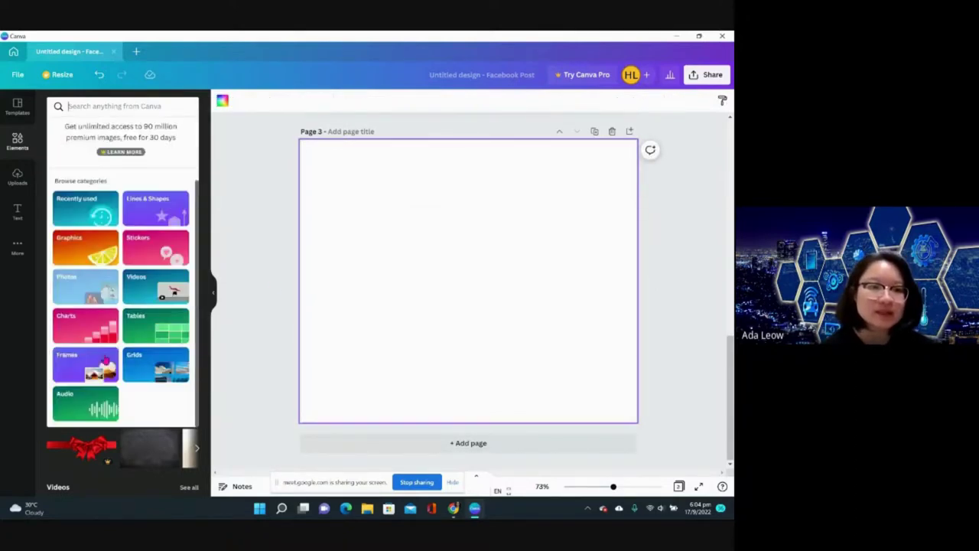
- Add a progress ring chart to Page 3 and set its percentage to 66
click(79, 325)
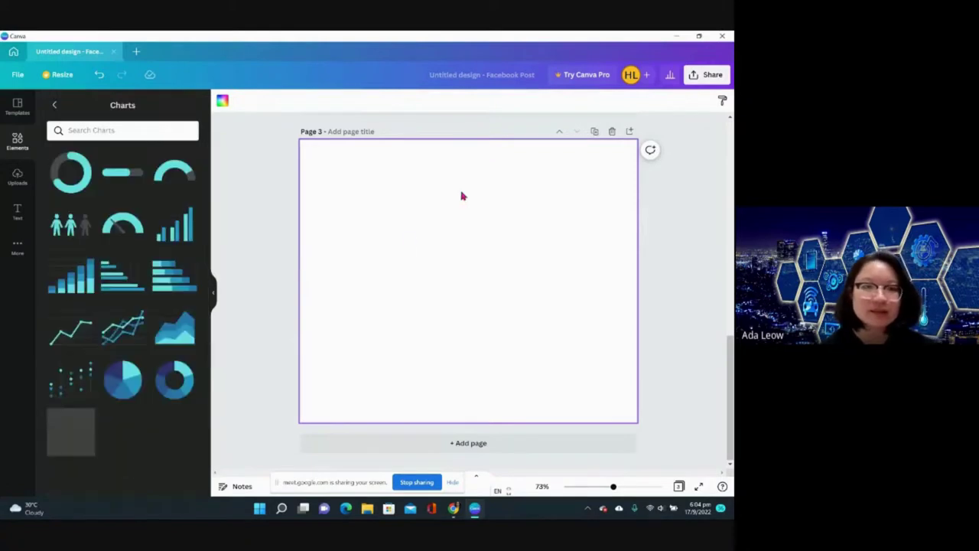
click(75, 195)
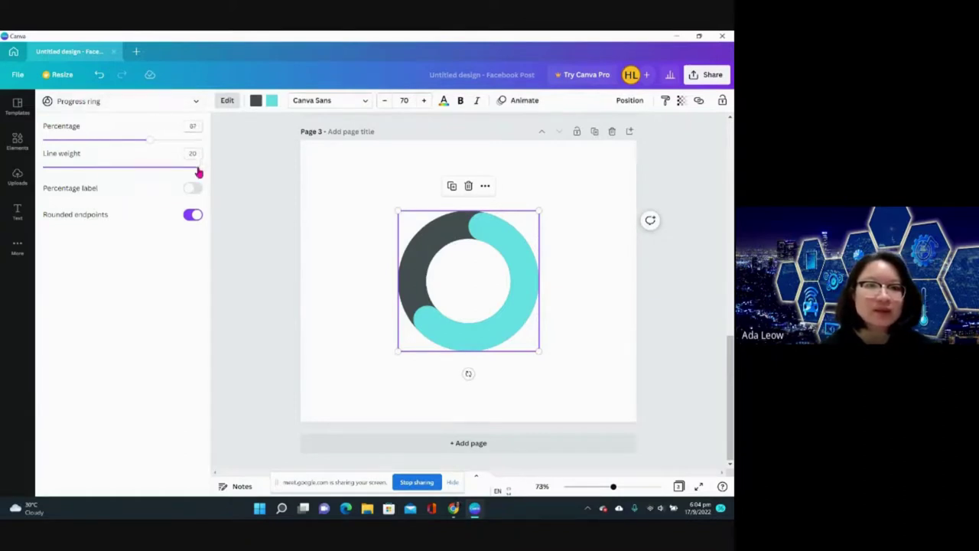
mouse_move(152, 140)
mouse_down()
mouse_move(122, 138)
mouse_move(149, 146)
mouse_up()
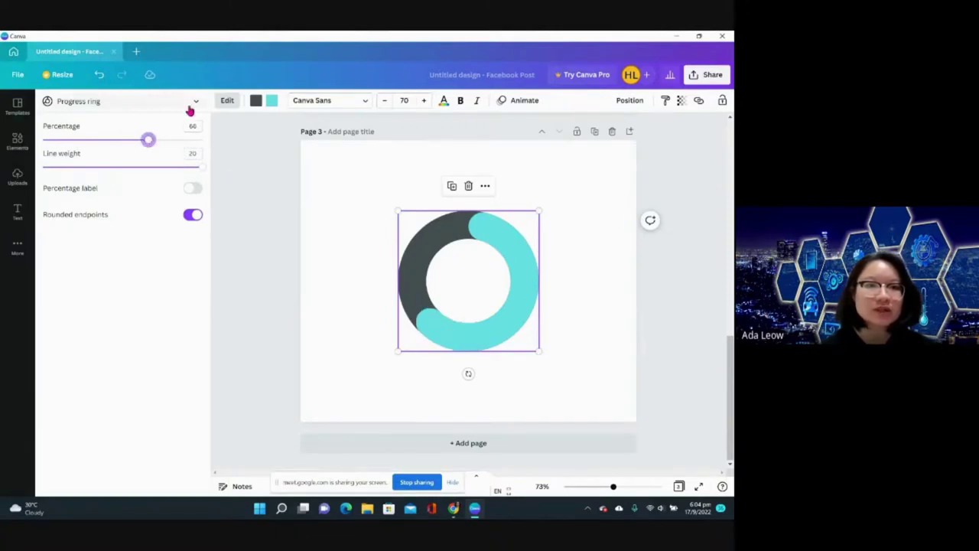
- Add Page 4 with a stacked bar chart of sample Item 1–5 data, then deselect it
click(428, 444)
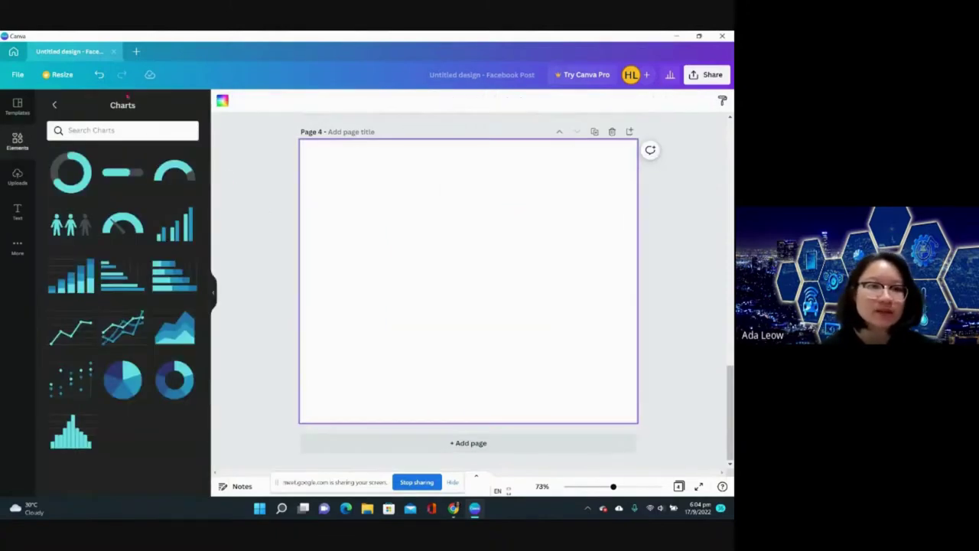
click(90, 295)
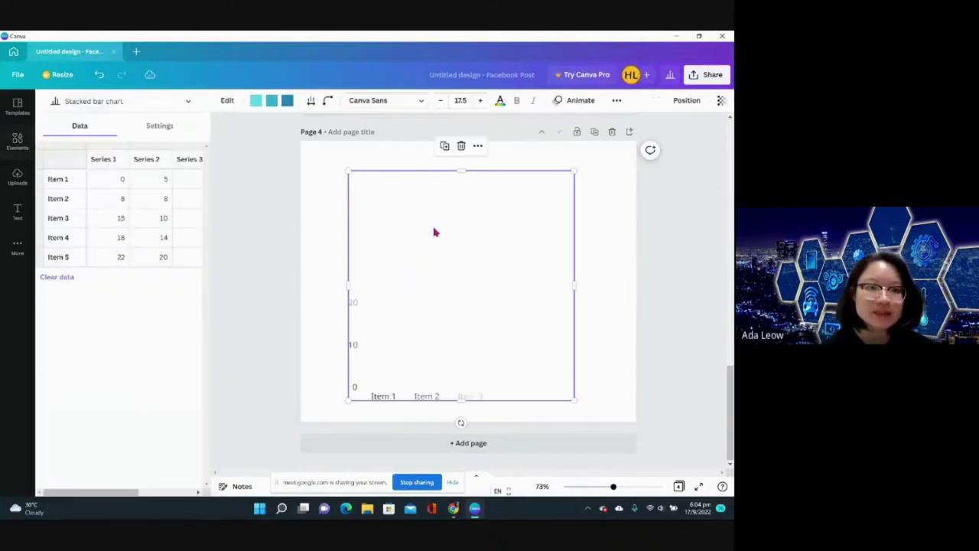
scroll(139, 245, right, 3)
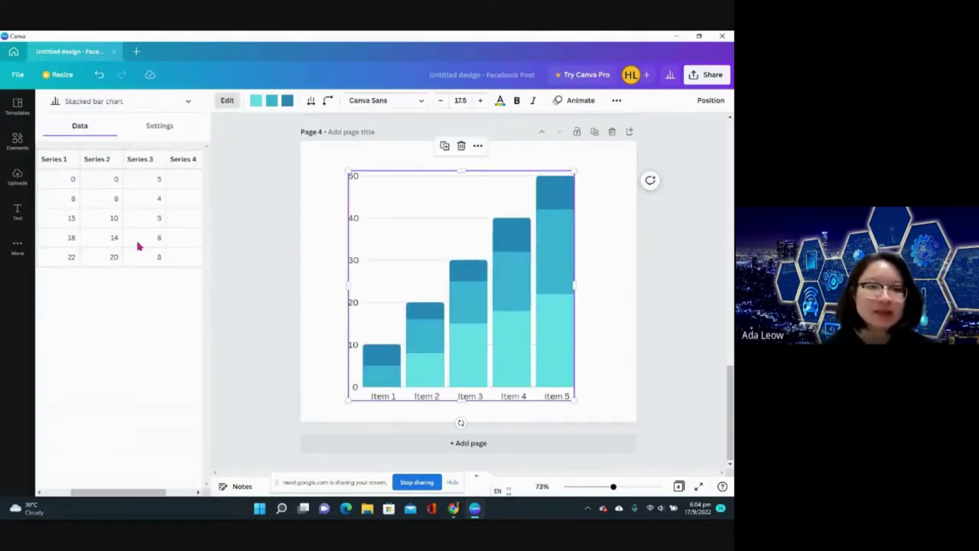
scroll(138, 245, left, 3)
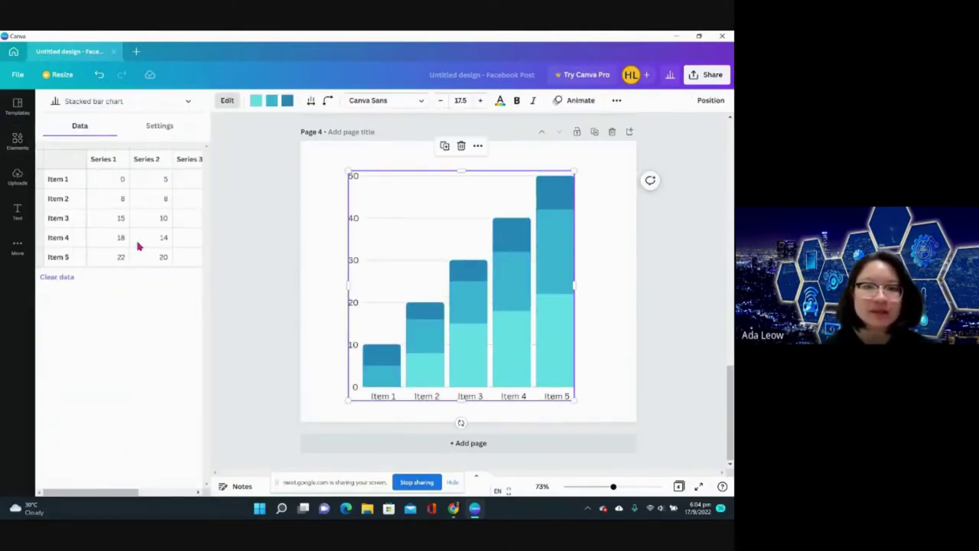
scroll(138, 245, right, 3)
scroll(139, 246, left, 3)
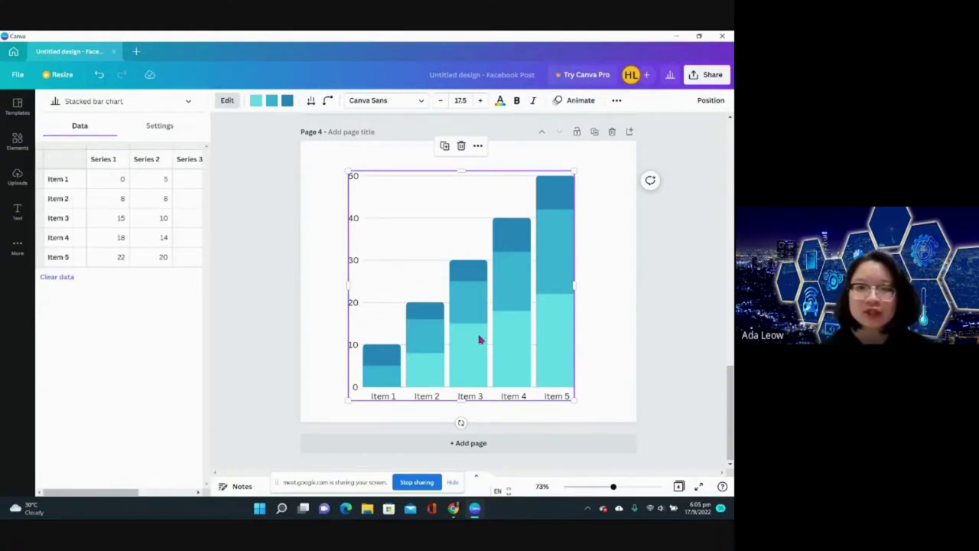
key(Escape)
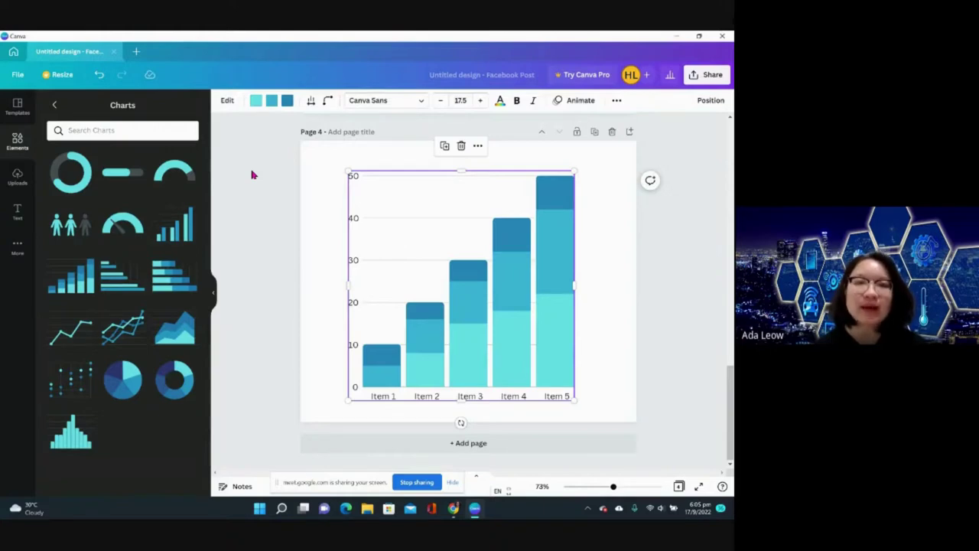
click(279, 231)
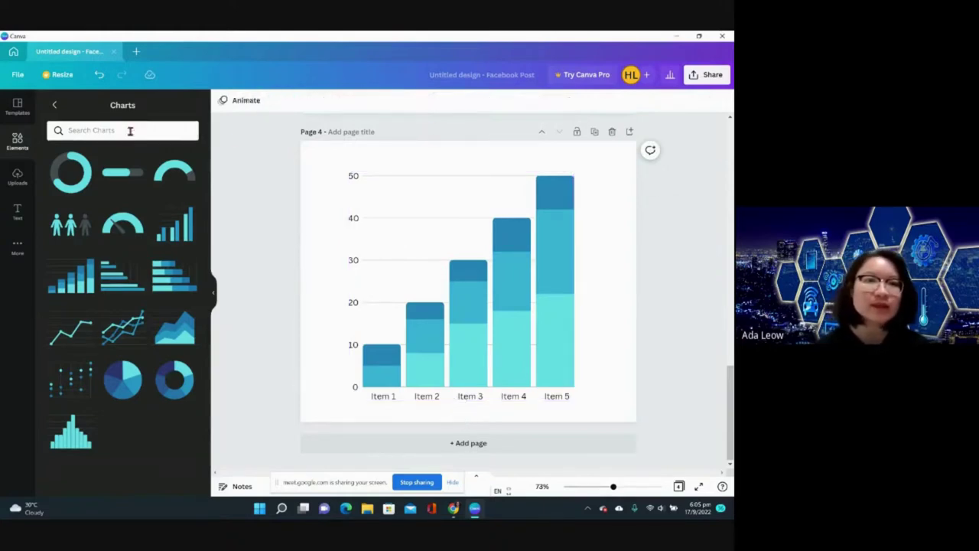
- Add a blank Page 5 after the stacked bar chart page
click(53, 105)
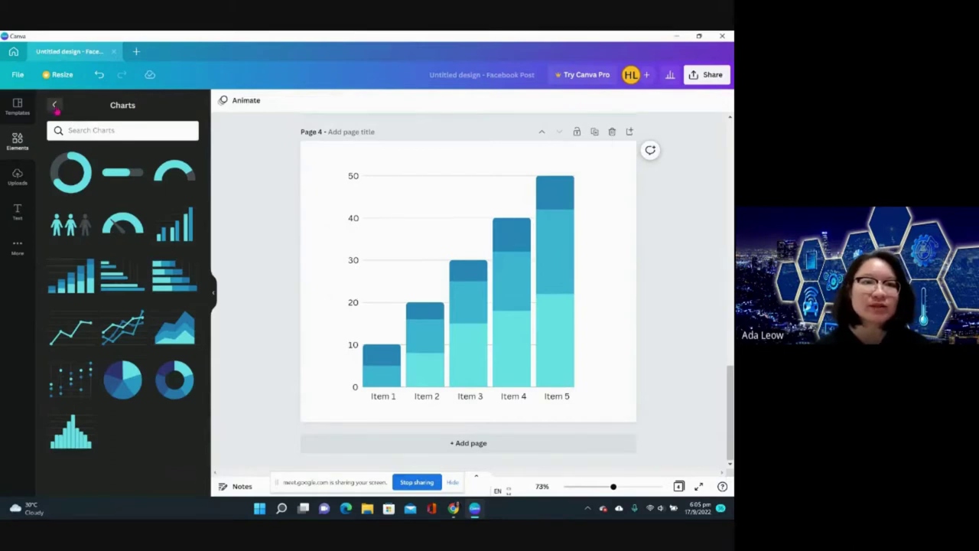
click(101, 107)
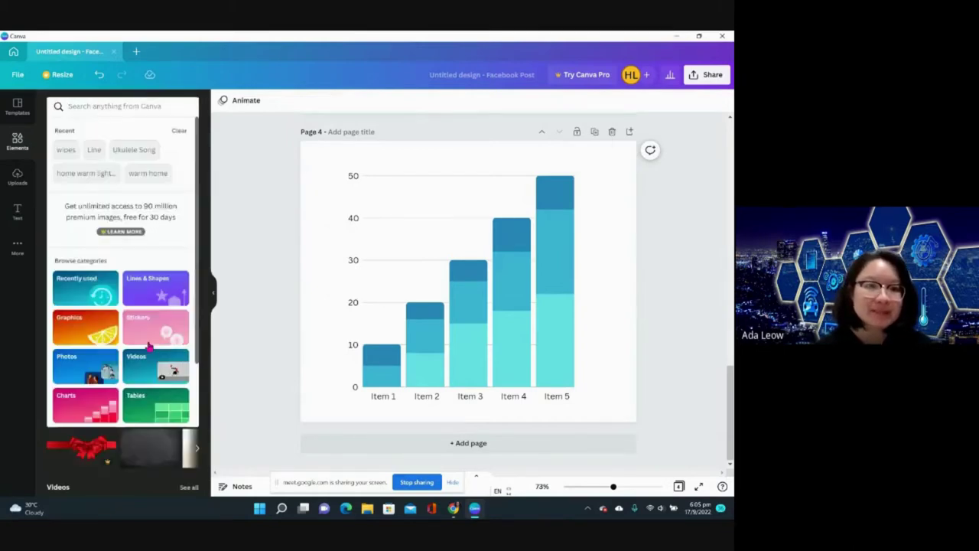
scroll(153, 328, down, 2)
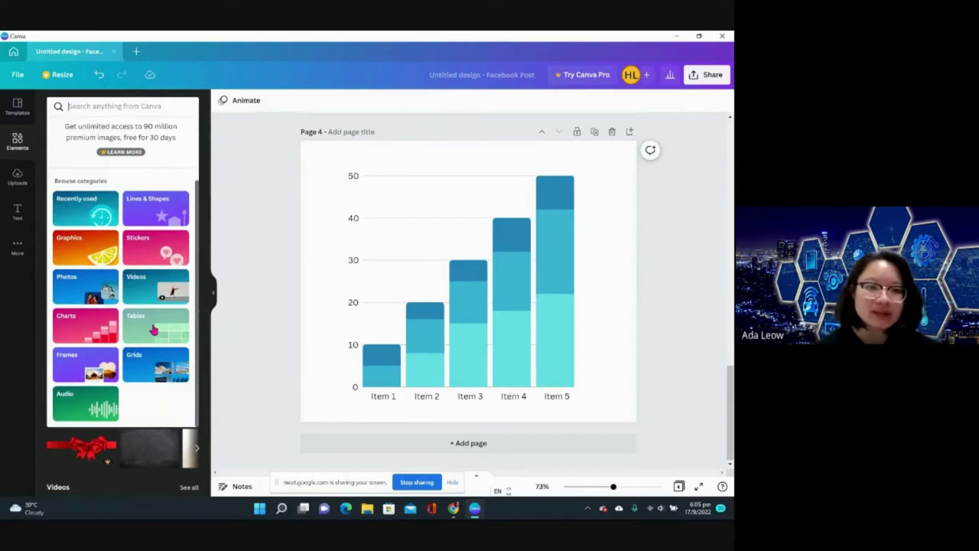
click(324, 456)
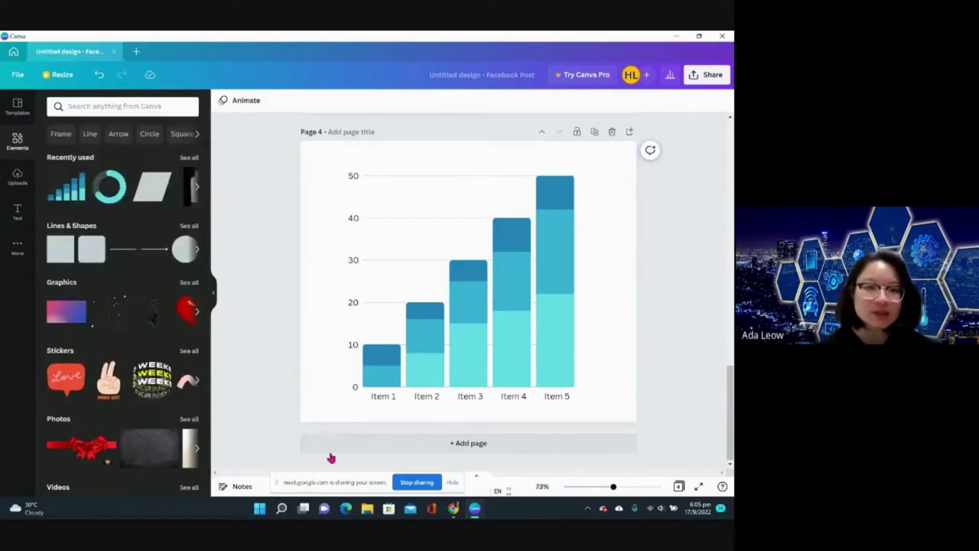
click(330, 455)
- Browse the Tables designs, then return to the element categories
click(153, 105)
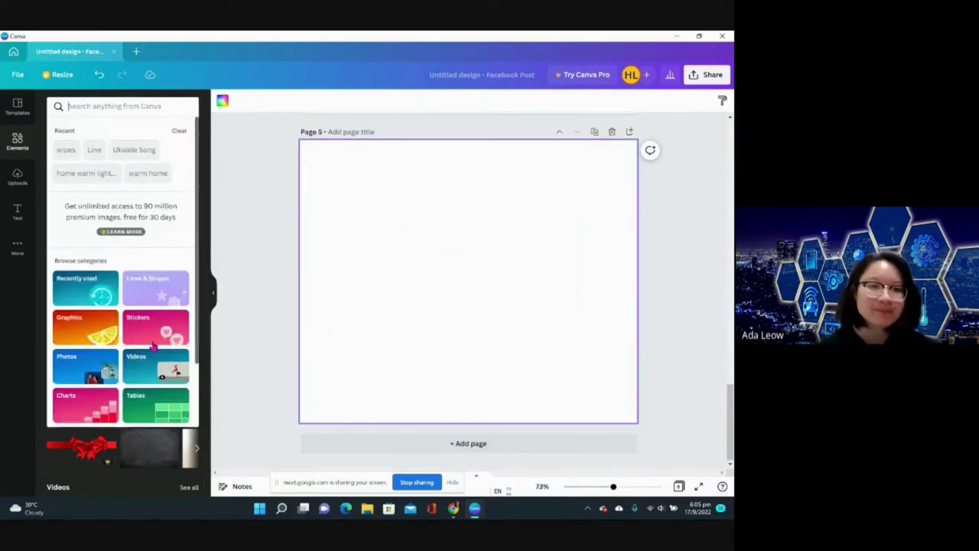
click(144, 327)
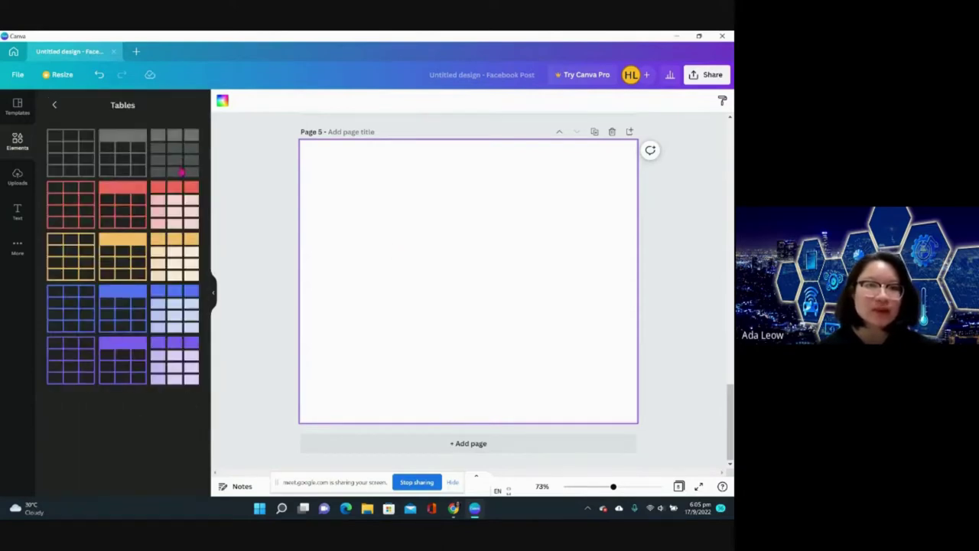
click(54, 106)
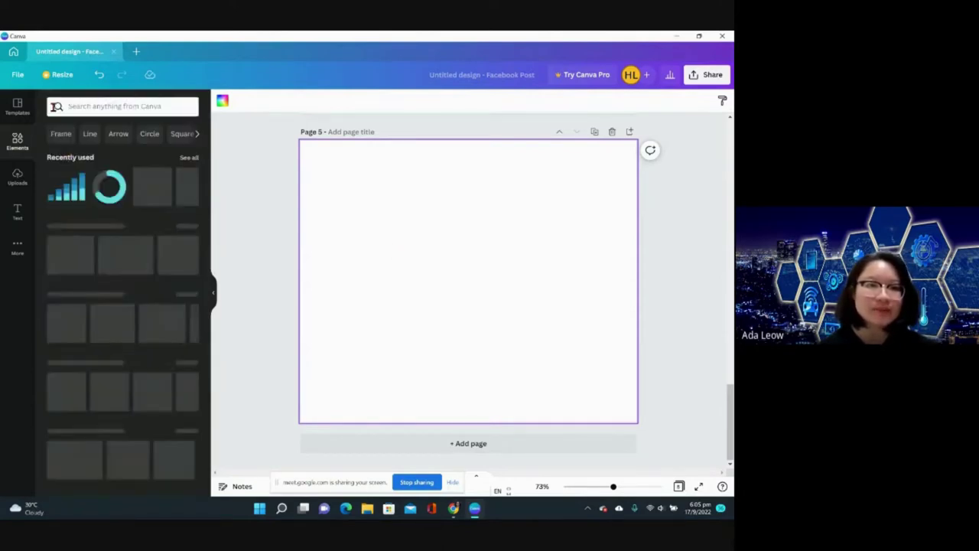
click(115, 105)
- Browse the Frames shape collection, then go back to the elements overview
scroll(131, 345, down, 2)
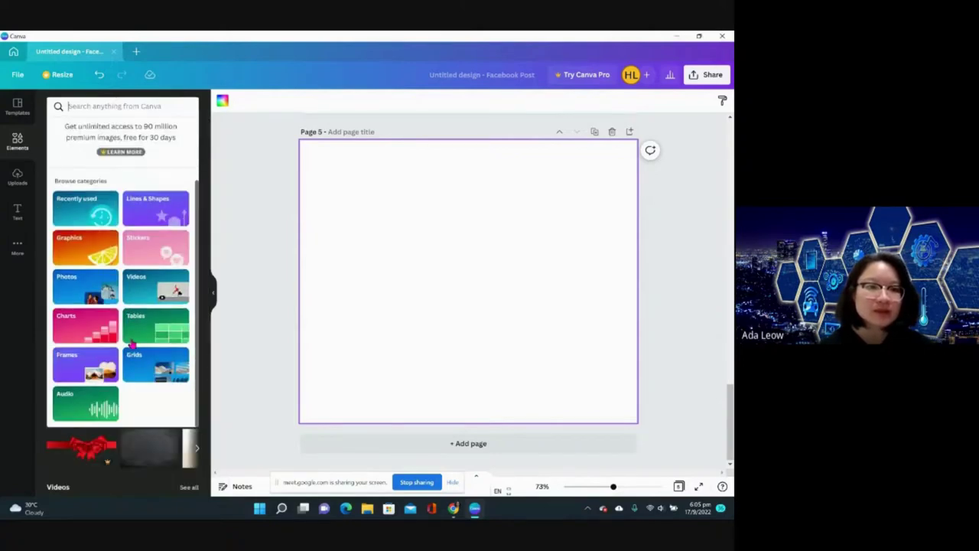
click(93, 373)
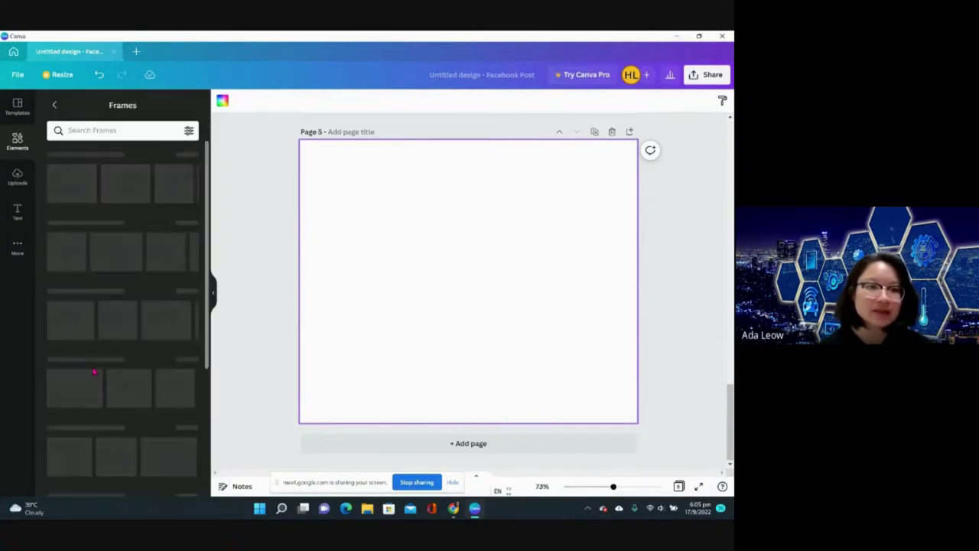
scroll(92, 372, down, 3)
scroll(92, 373, down, 5)
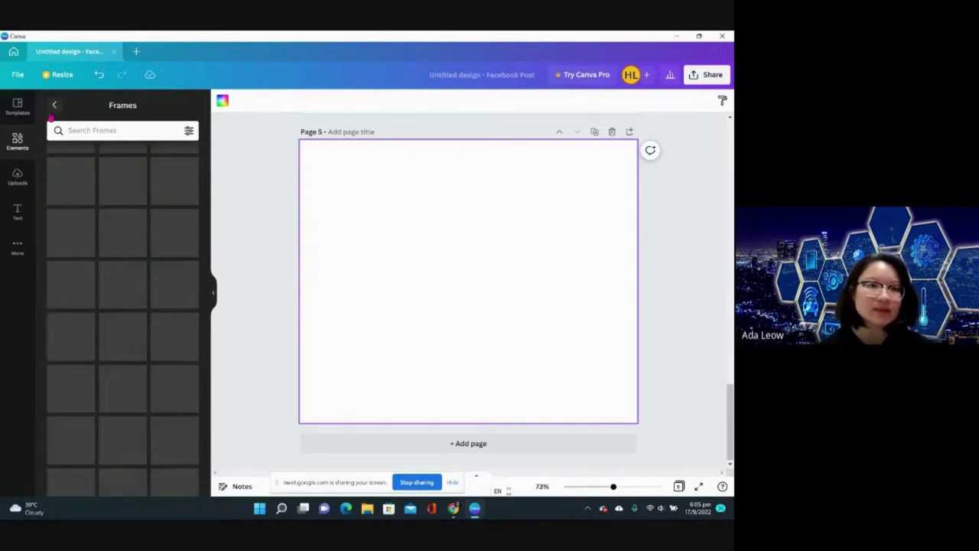
scroll(99, 290, down, 5)
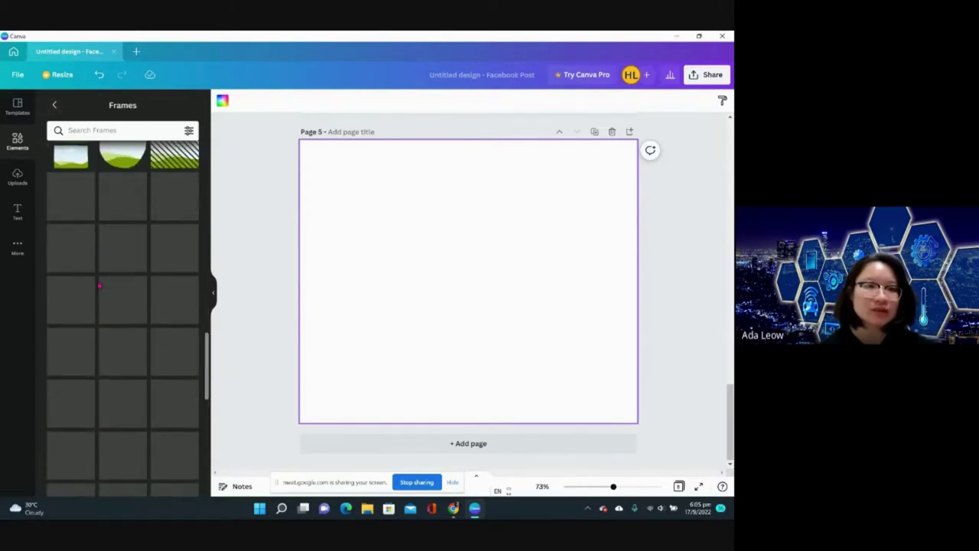
click(56, 105)
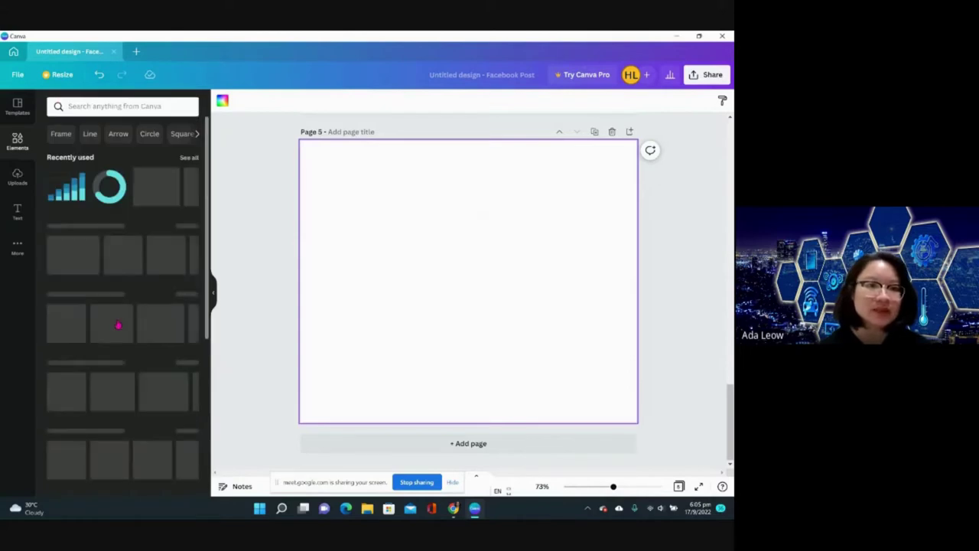
- Look through the Grids photo layouts, then return to the element categories
click(122, 105)
scroll(110, 321, down, 2)
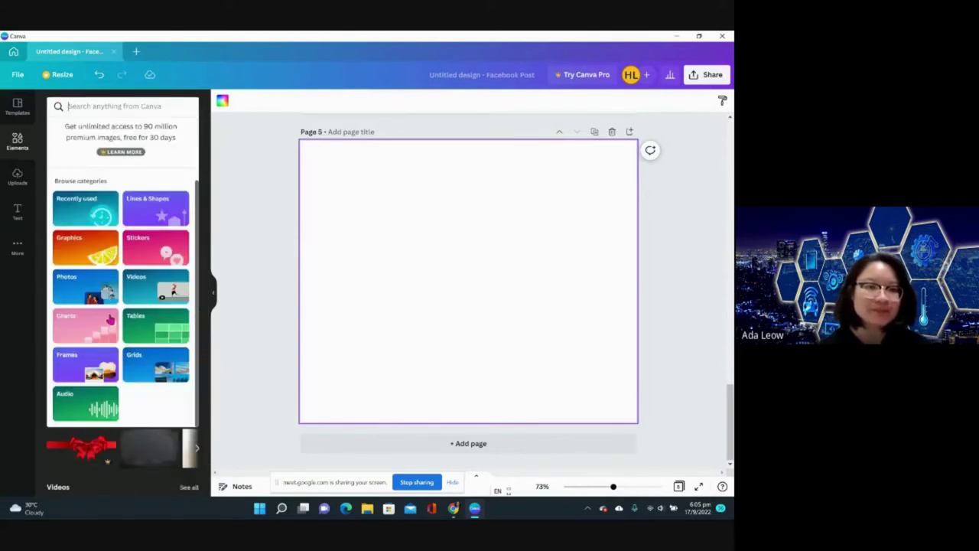
click(178, 374)
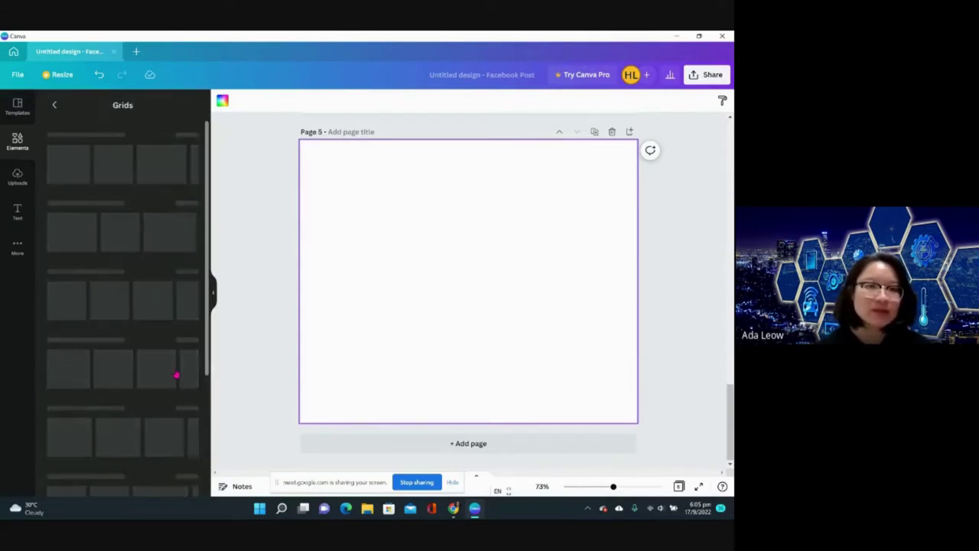
scroll(139, 258, down, 10)
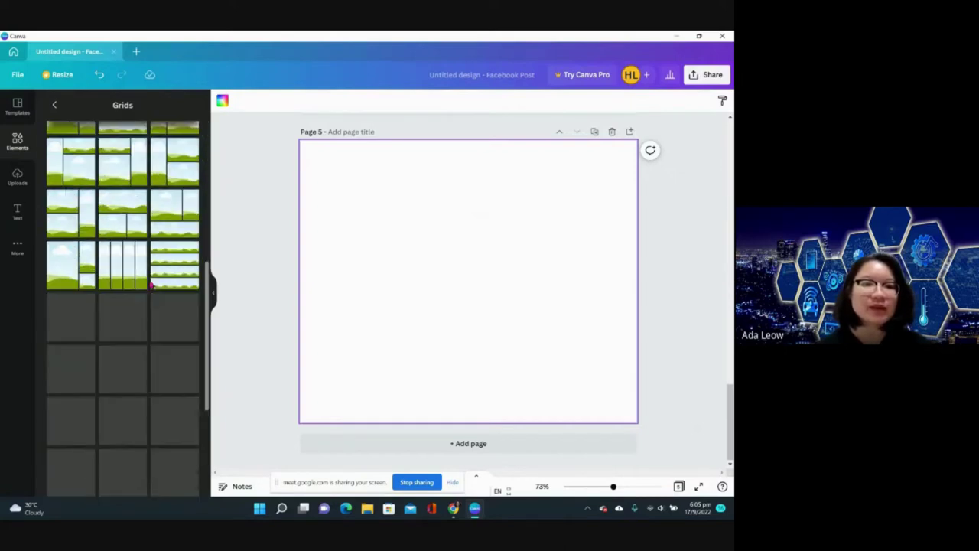
click(54, 107)
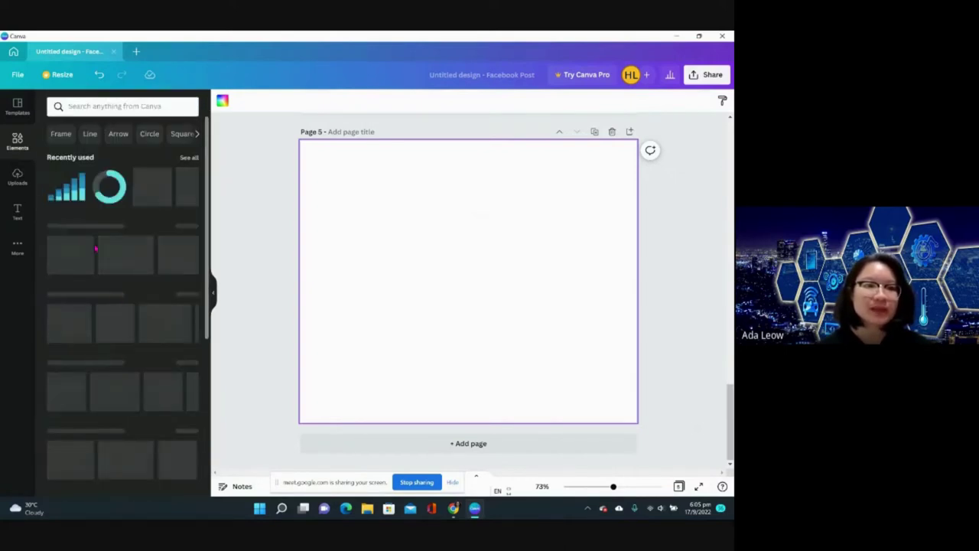
click(97, 106)
scroll(105, 253, down, 2)
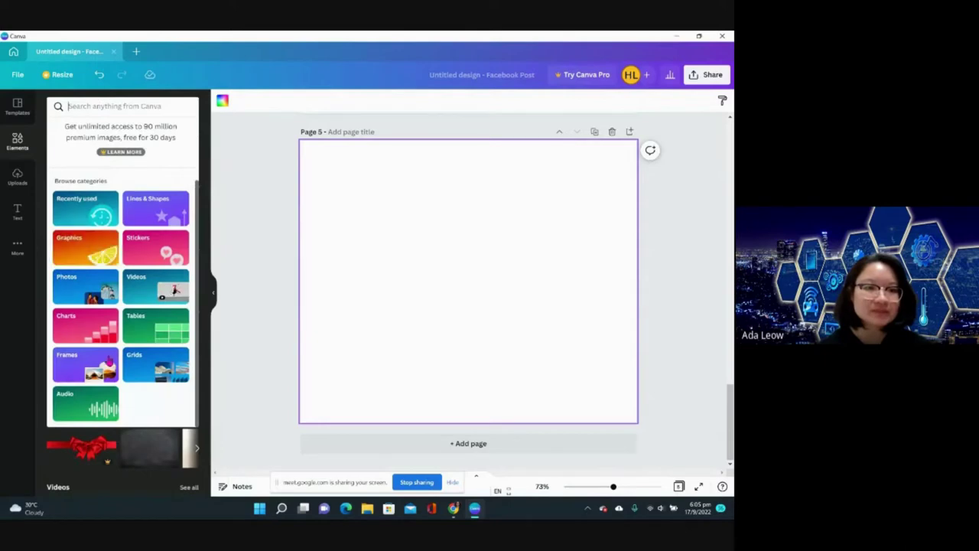
- Add the 5:46 vocal track 'Come Running To Me' from Audio to the post
click(96, 408)
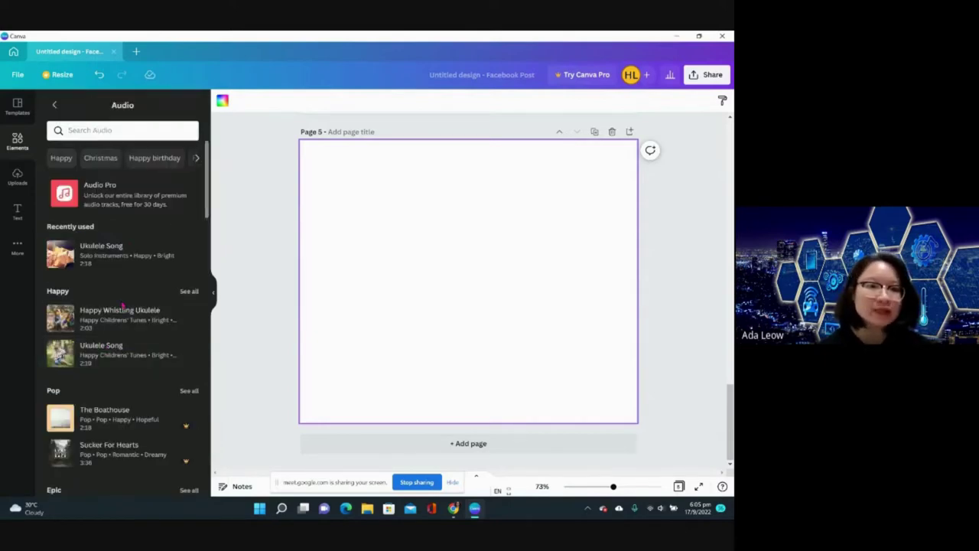
scroll(122, 306, down, 3)
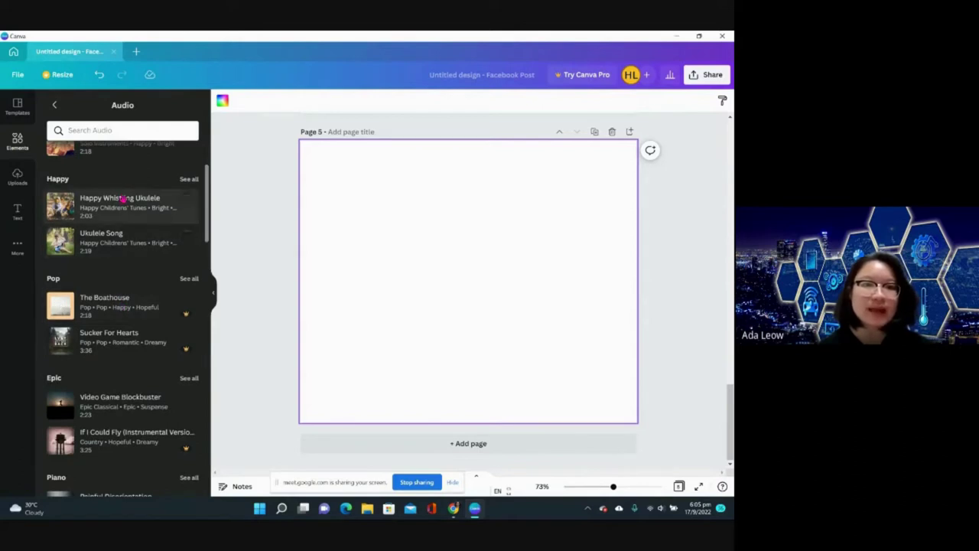
scroll(126, 341, down, 3)
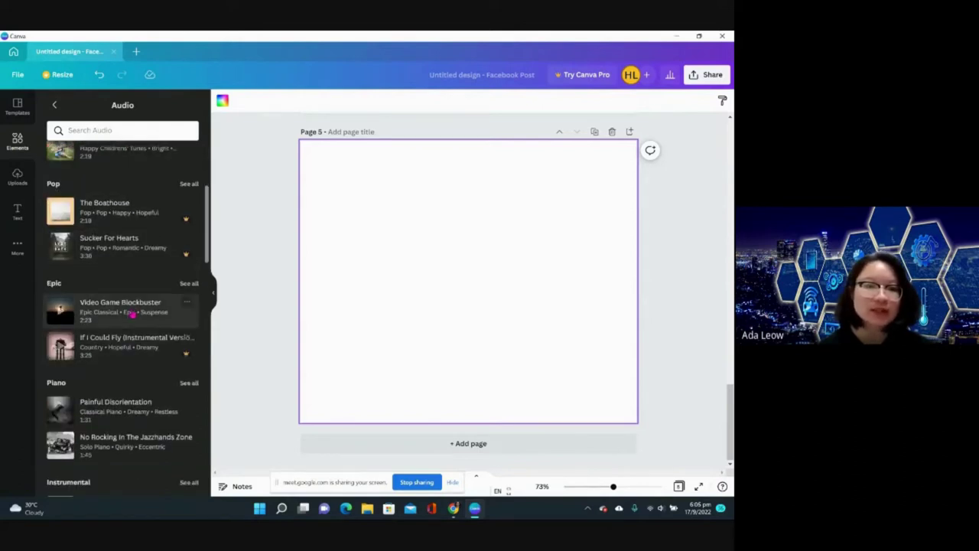
scroll(130, 322, down, 5)
scroll(134, 333, down, 5)
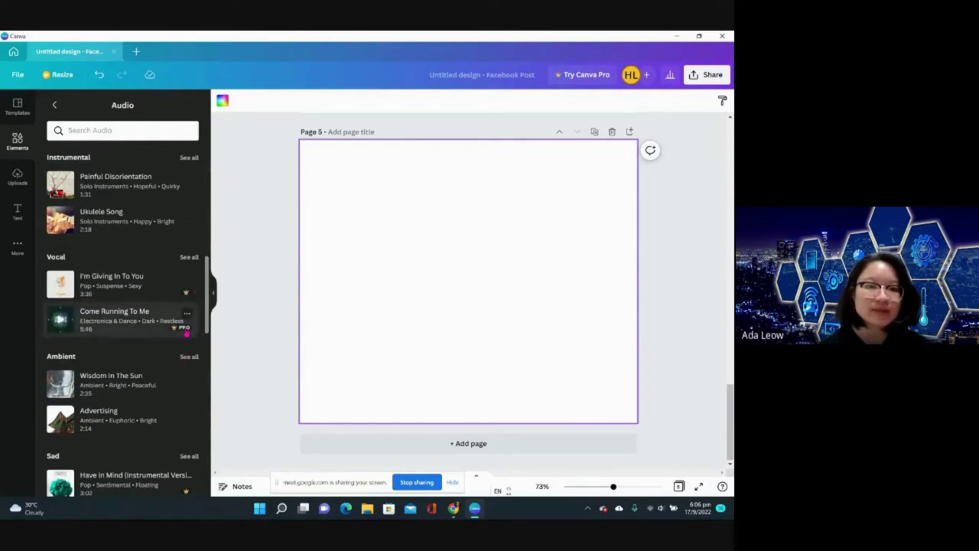
click(186, 334)
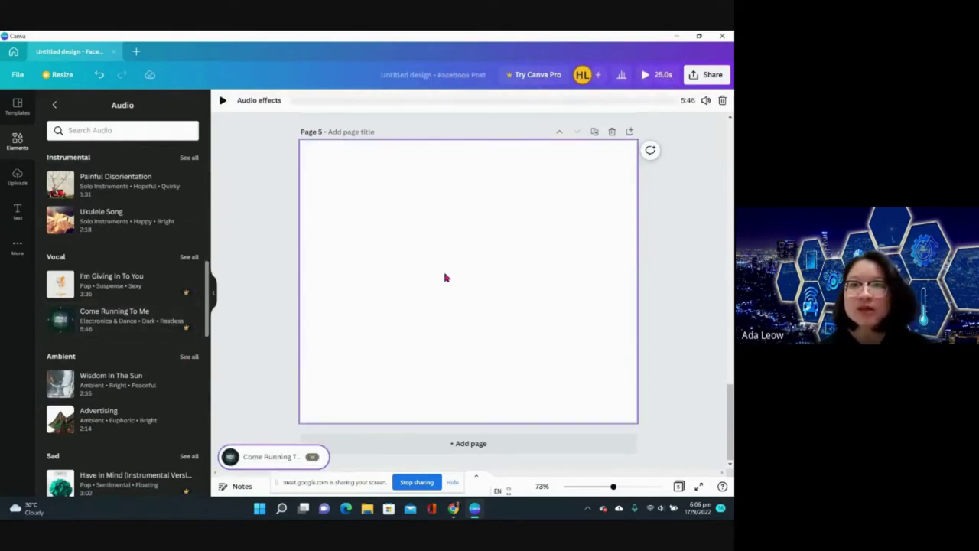
click(705, 74)
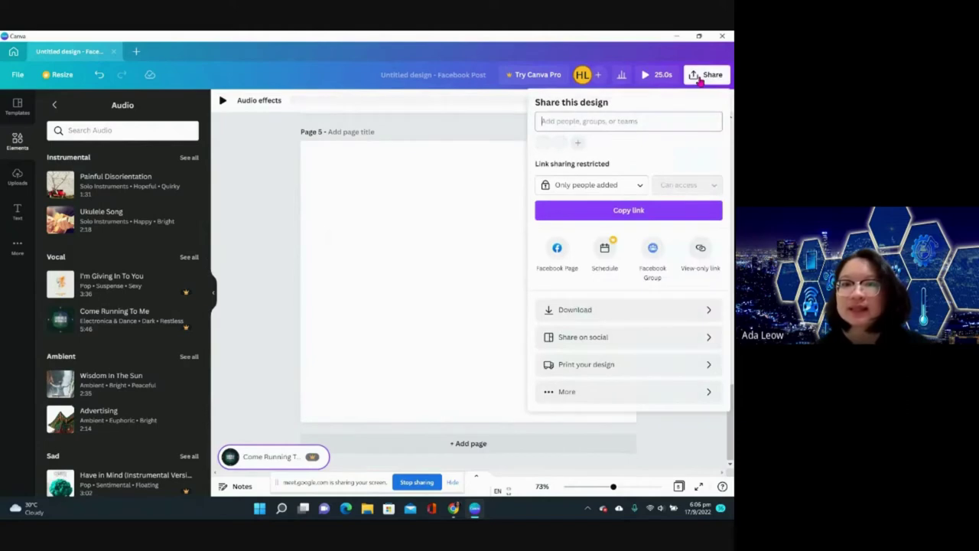
click(576, 310)
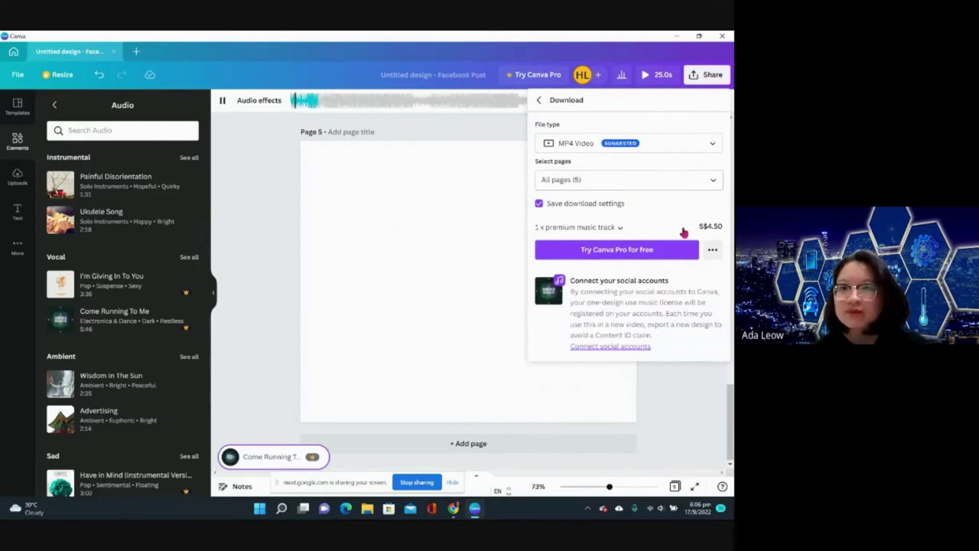
click(233, 280)
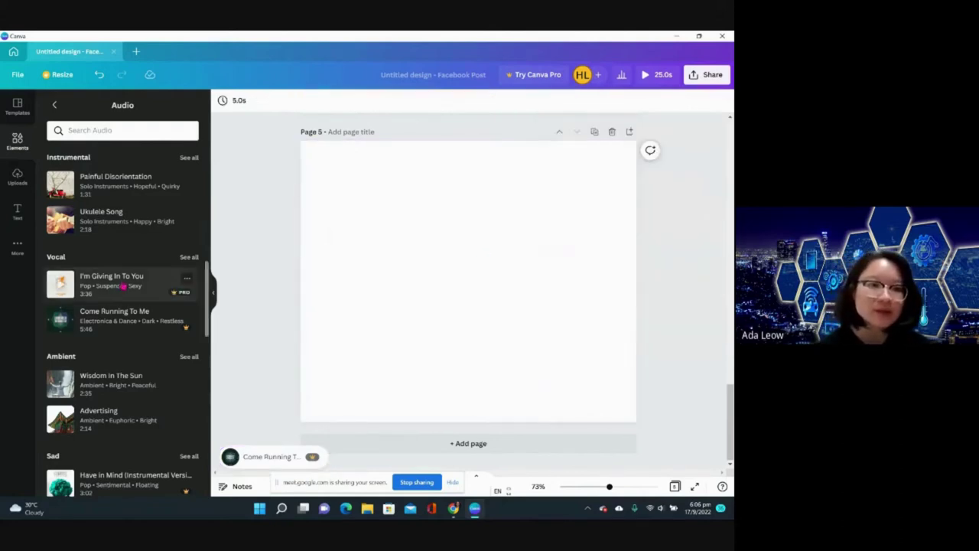
scroll(123, 285, down, 10)
scroll(123, 285, up, 10)
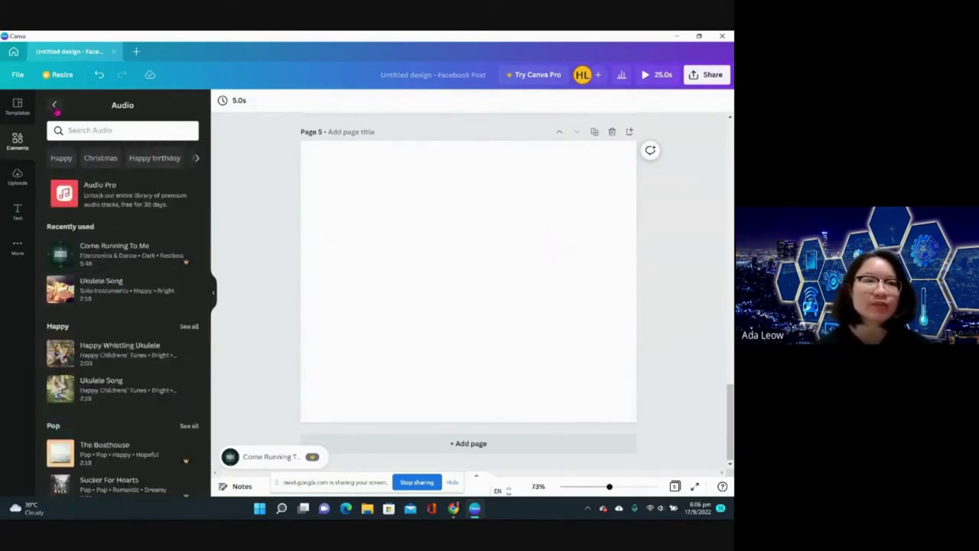
- Return from the Audio panel to the Elements overview and browse its categories
click(54, 105)
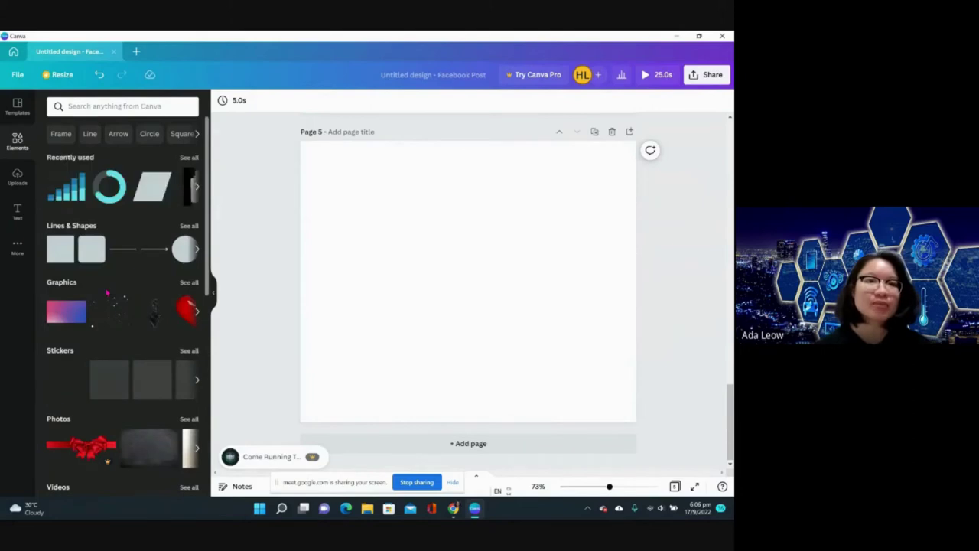
scroll(107, 290, down, 4)
scroll(107, 291, up, 5)
scroll(107, 292, down, 8)
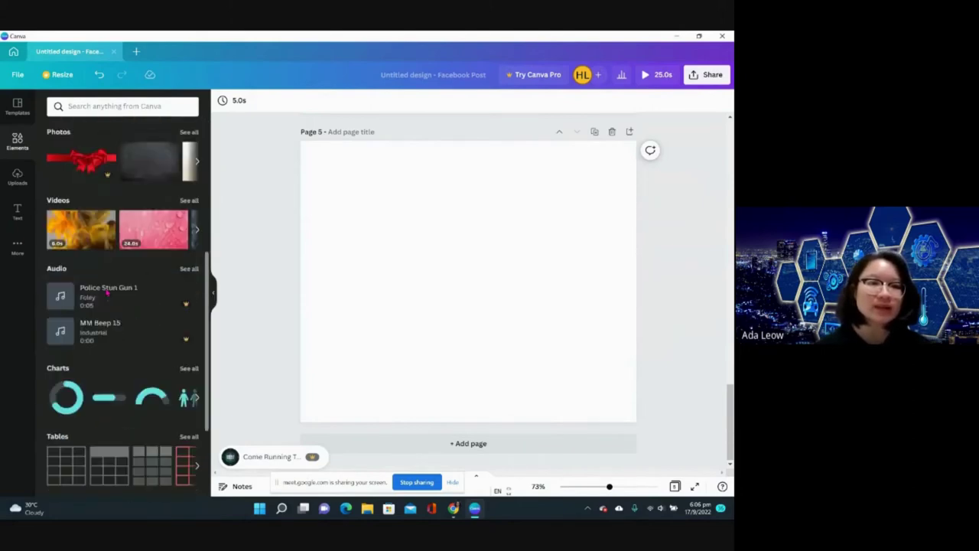
scroll(107, 293, down, 5)
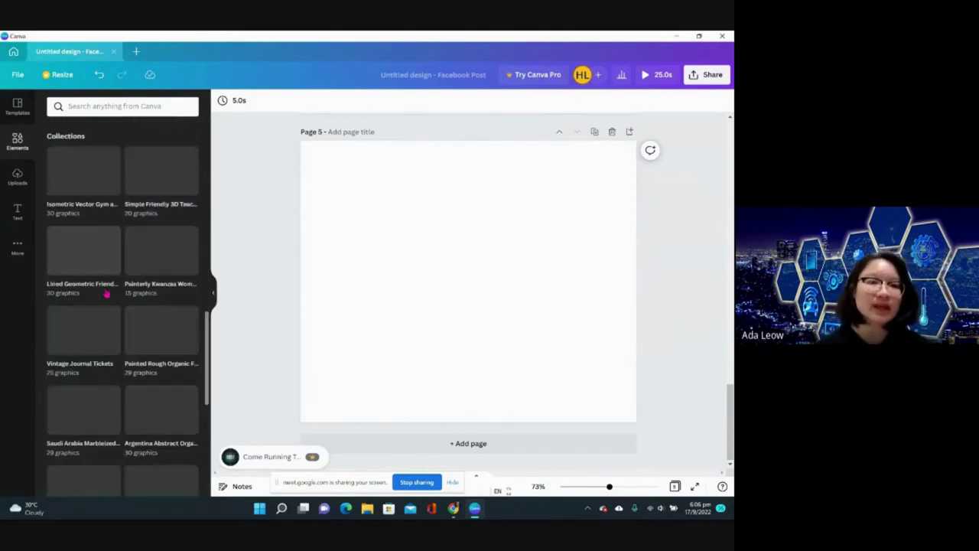
scroll(107, 293, up, 15)
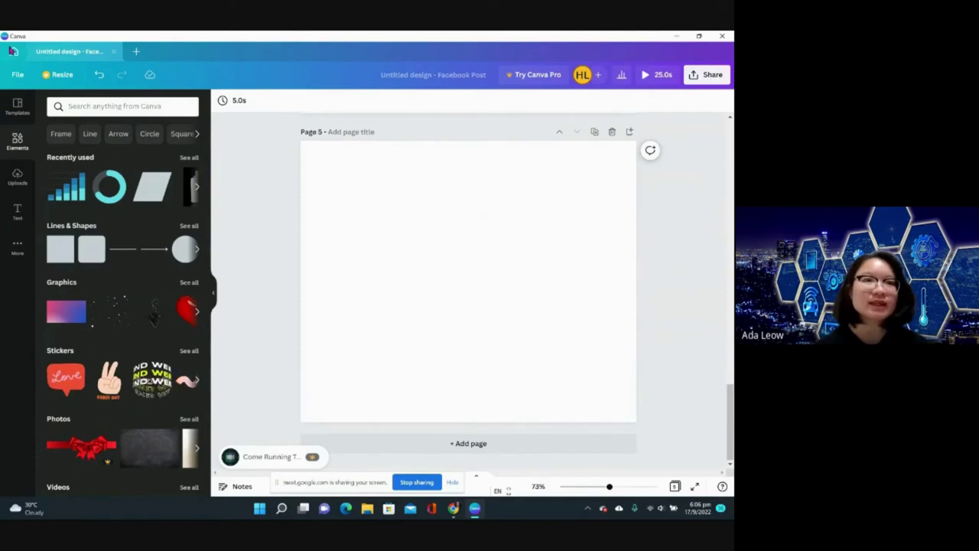
- Go to Canva home, close the design-type suggestion list, and browse the What will you design? page
click(13, 52)
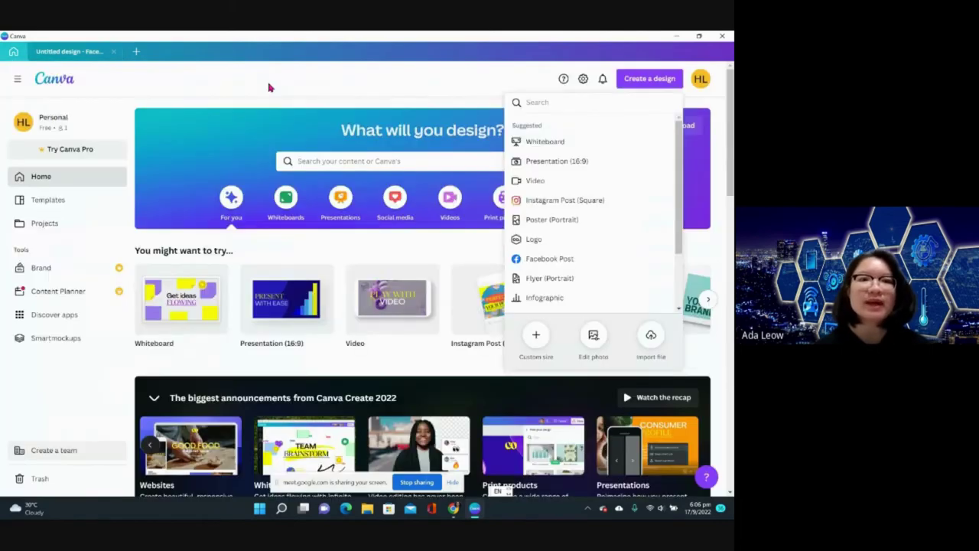
click(184, 175)
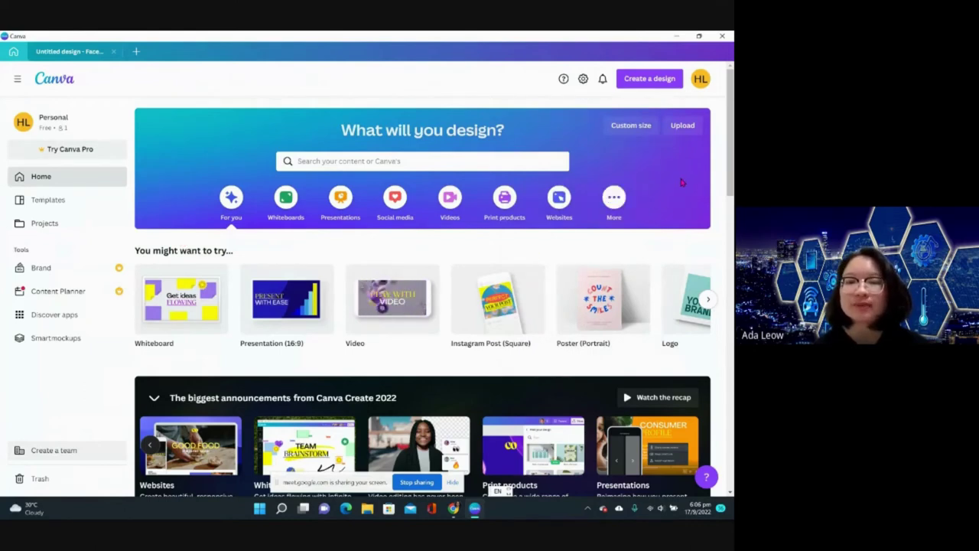
scroll(681, 182, down, 1)
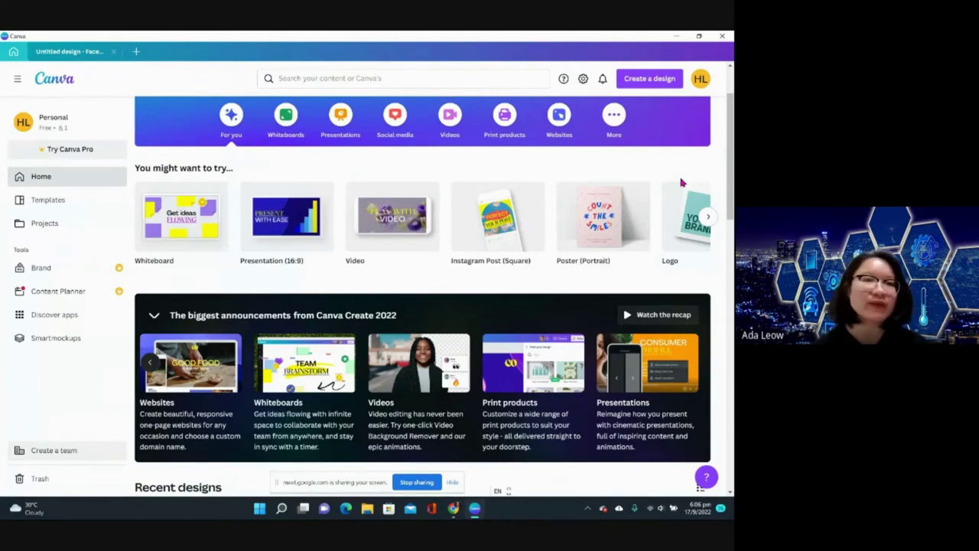
scroll(681, 182, up, 1)
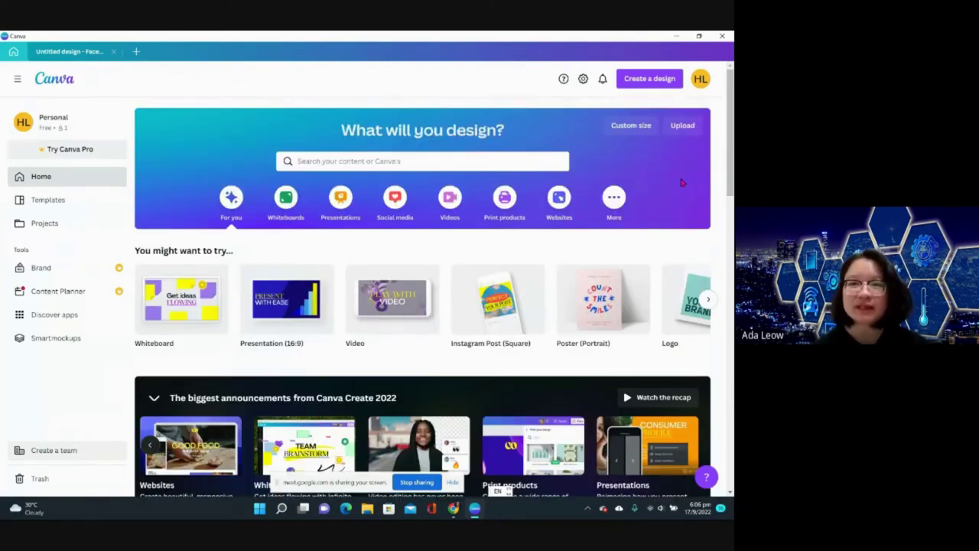